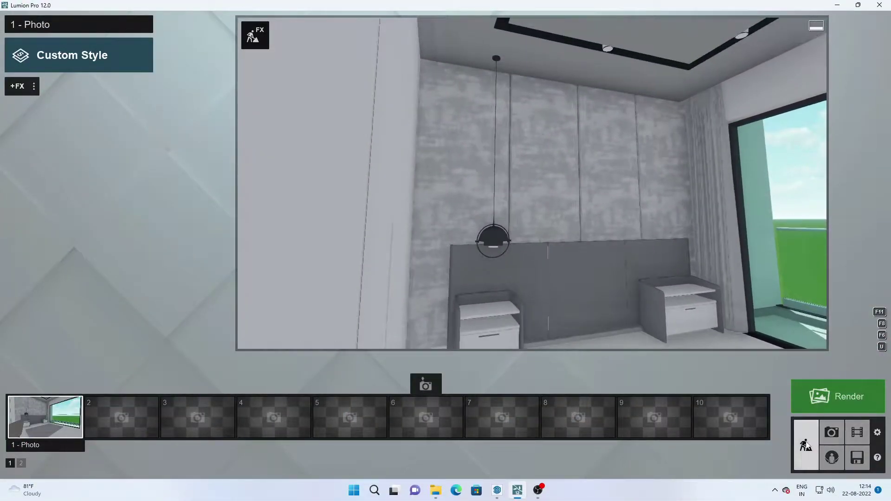
Step: Return from photo mode to build mode, open the Material editor and select the wall behind the bed
click(806, 446)
right_drag(445, 245, 42, 395)
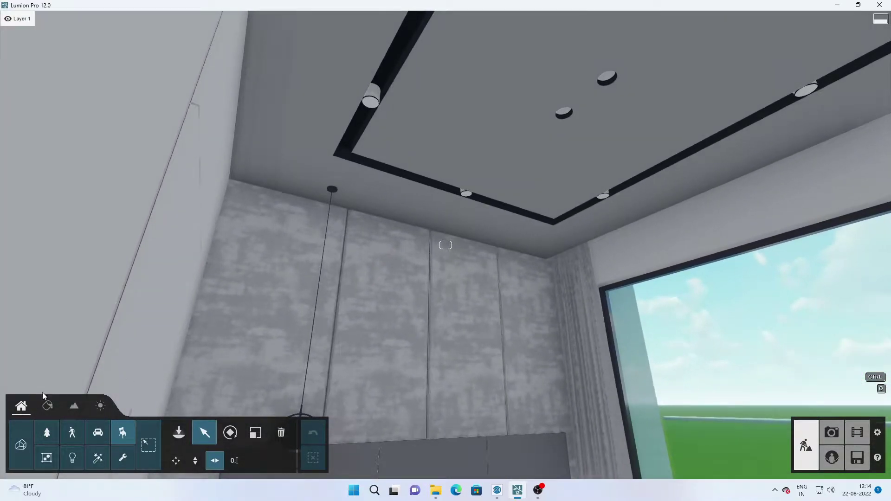
click(48, 406)
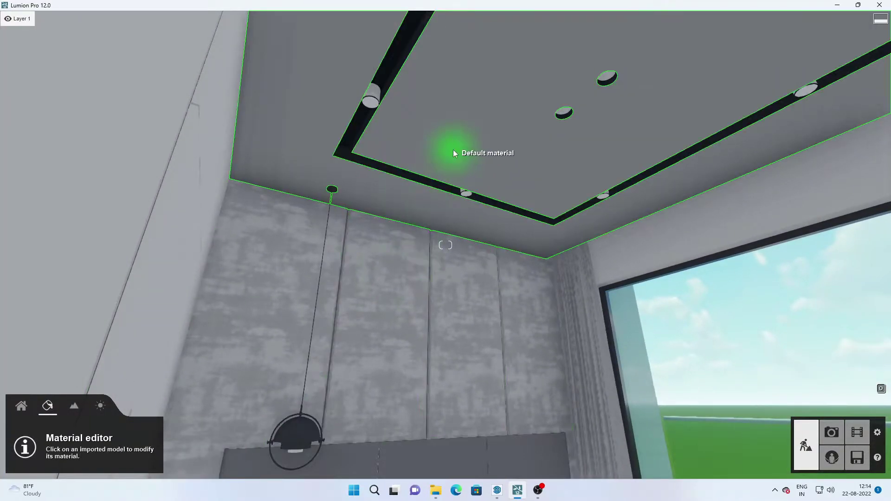
mouse_move(372, 305)
right_down()
mouse_move(353, 353)
mouse_move(402, 383)
mouse_move(515, 405)
right_up()
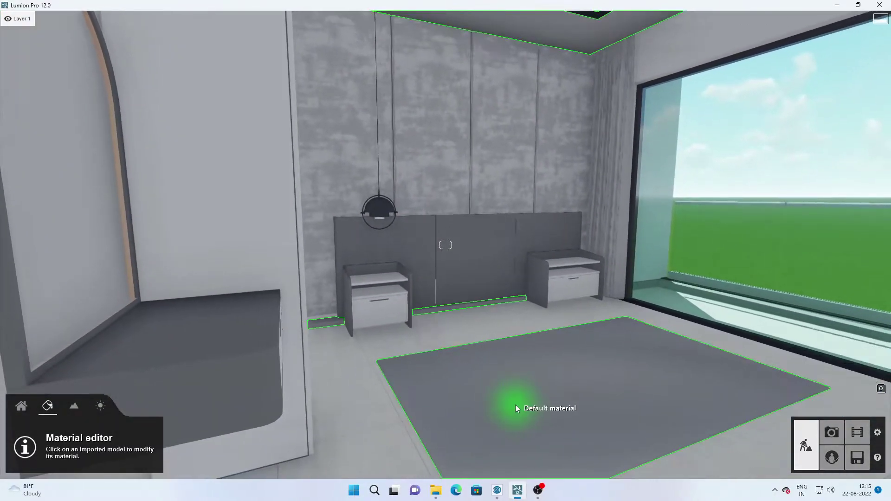
click(515, 404)
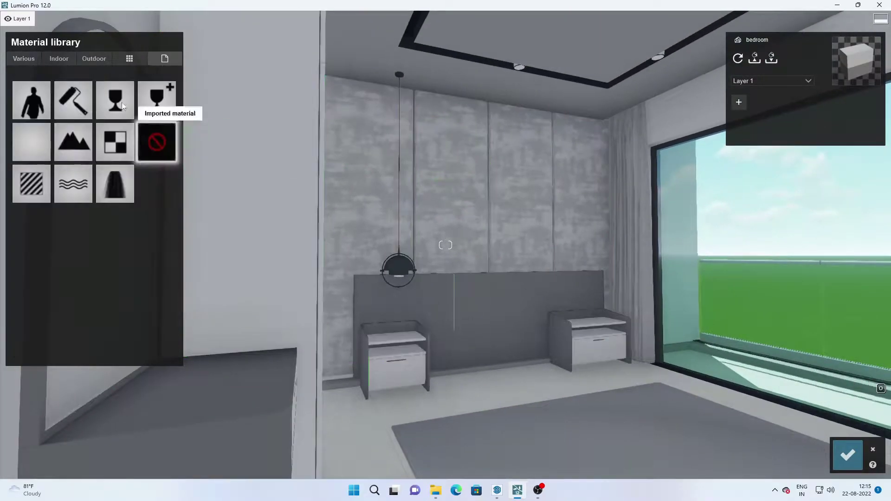
Step: Try indoor carpets on the bed wall, including Carpet 004, Carpet Domestic 003 and Carpet Domestic 001
click(58, 60)
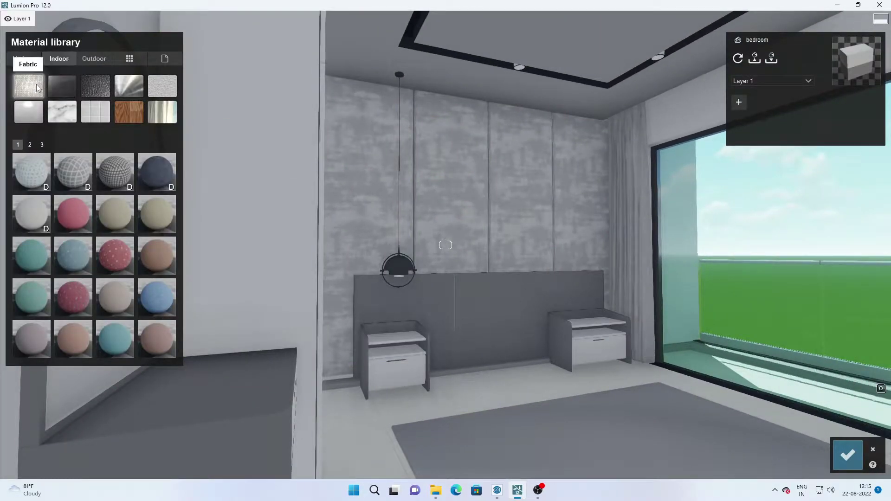
click(63, 174)
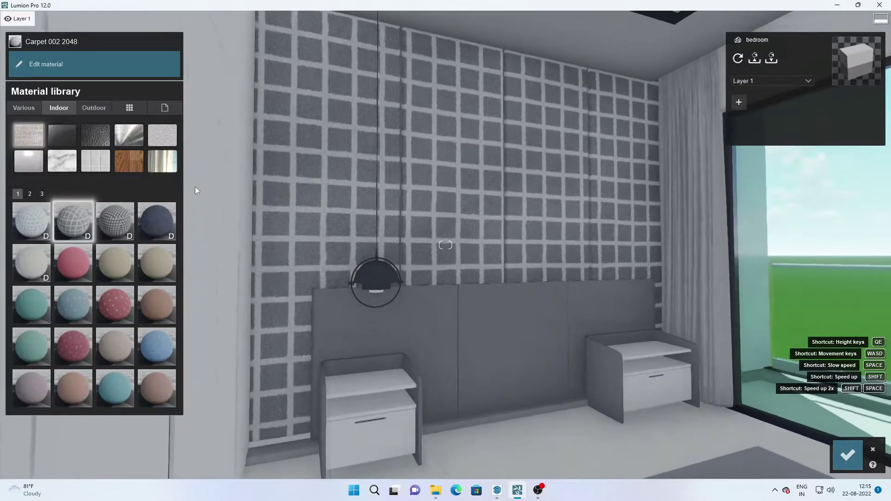
click(116, 219)
click(160, 222)
scroll(374, 218, up, 5)
scroll(402, 219, up, 5)
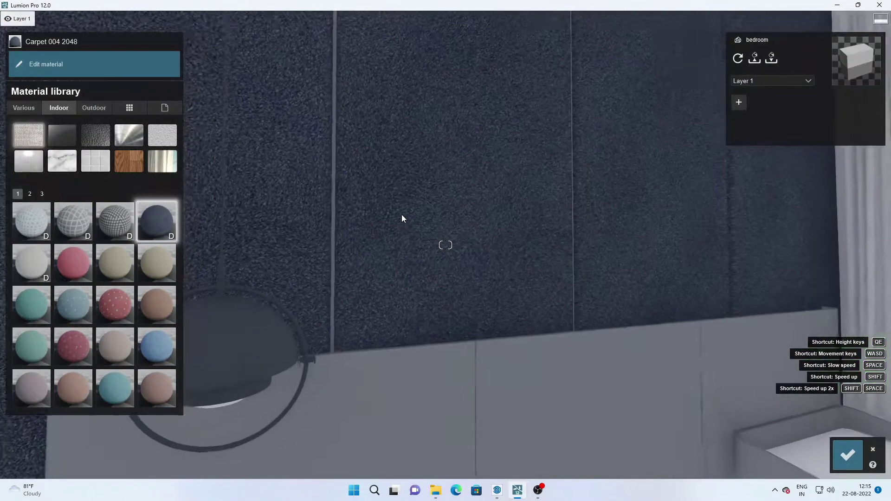
click(168, 281)
scroll(470, 307, down, 5)
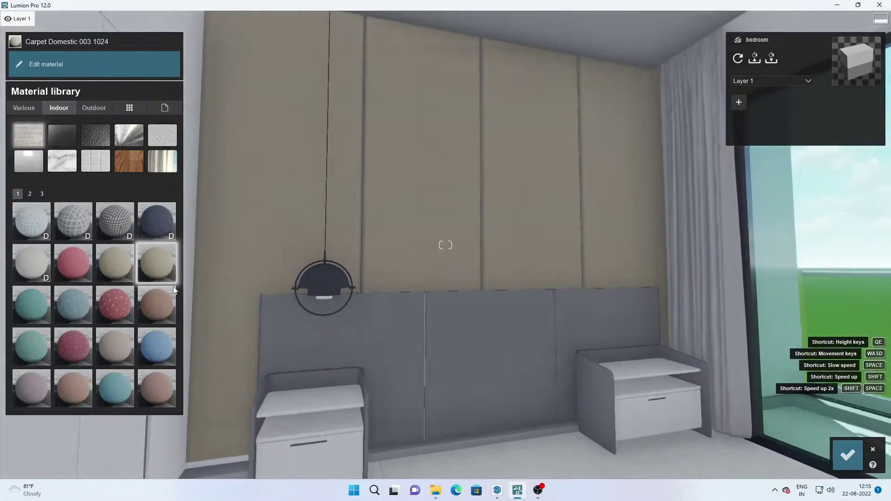
click(35, 269)
click(77, 269)
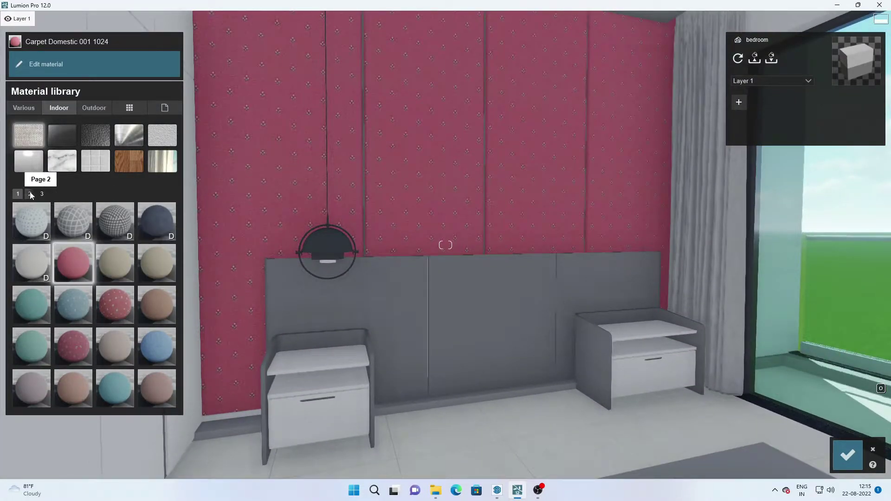
Step: Try second-page fabrics on the wall, such as Evermotion Fabric 001, Polii Denim 003 and CottonTwill 001
click(30, 194)
click(122, 265)
click(73, 262)
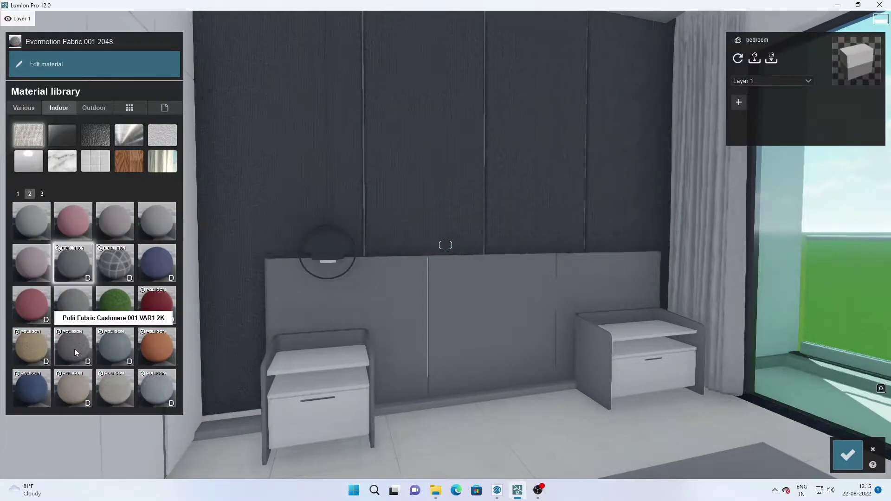
click(74, 349)
click(38, 353)
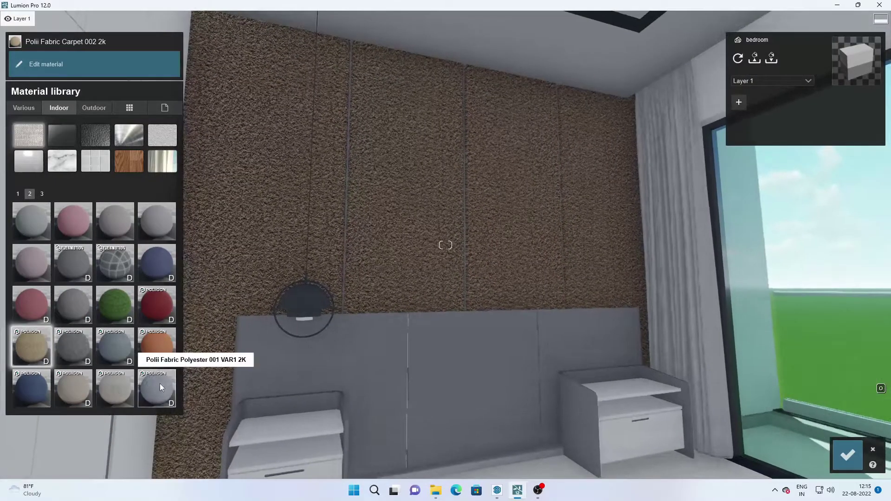
click(160, 384)
click(24, 398)
scroll(423, 244, up, 3)
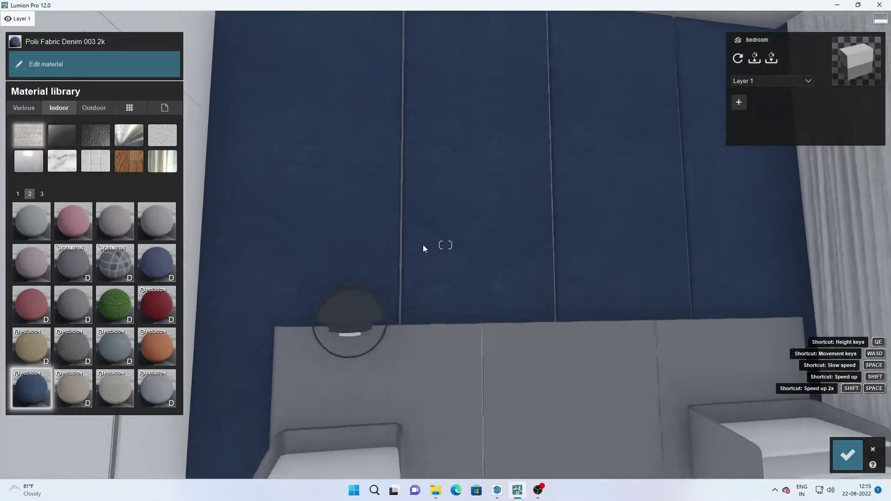
scroll(302, 293, up, 3)
click(115, 346)
scroll(553, 310, down, 3)
scroll(492, 387, down, 3)
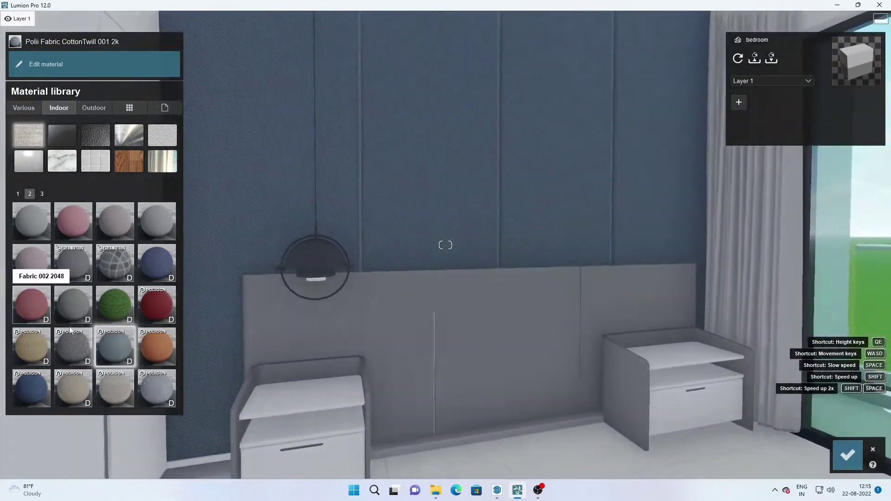
click(72, 347)
right_drag(352, 355, 364, 354)
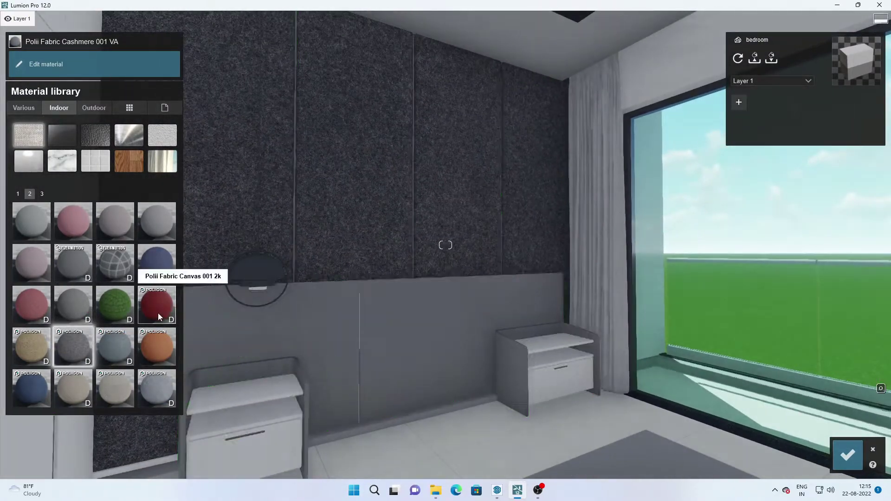
Step: Compare third-page fabrics, settle on Polii Fabric WeaveCouch 001 for the wall and save
click(42, 194)
click(118, 222)
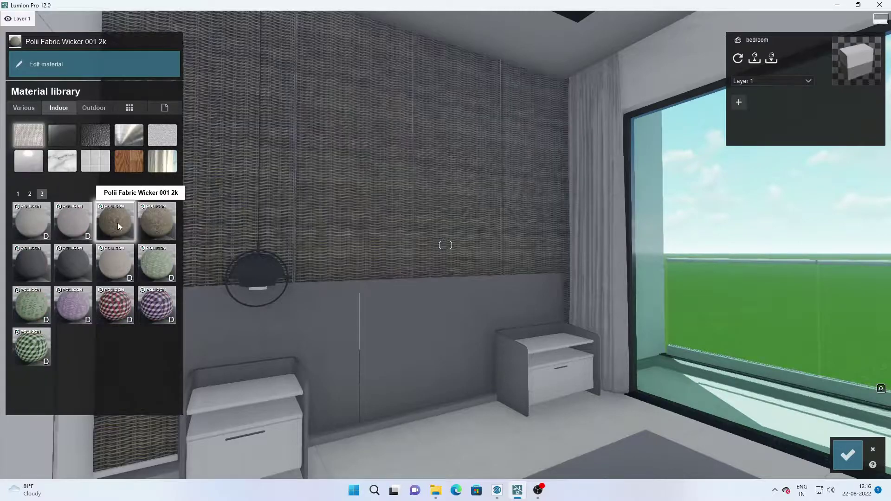
click(81, 216)
right_drag(339, 160, 297, 167)
click(24, 227)
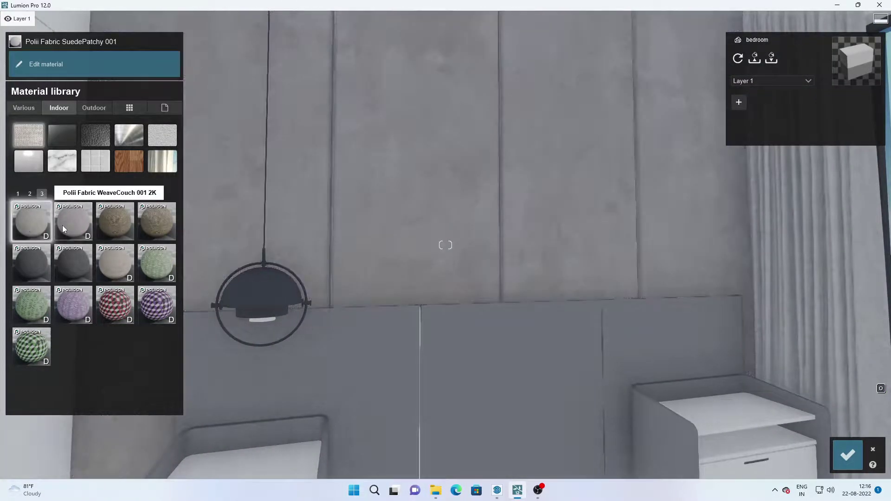
click(35, 257)
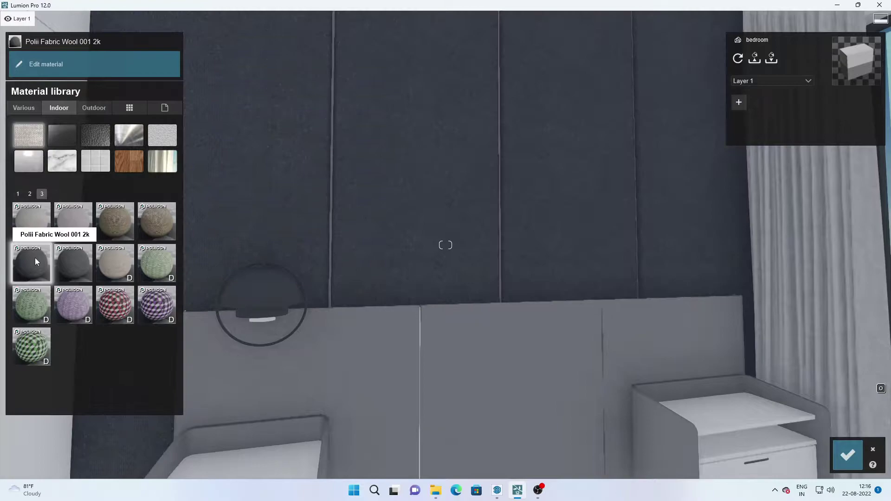
click(157, 307)
click(111, 259)
click(85, 227)
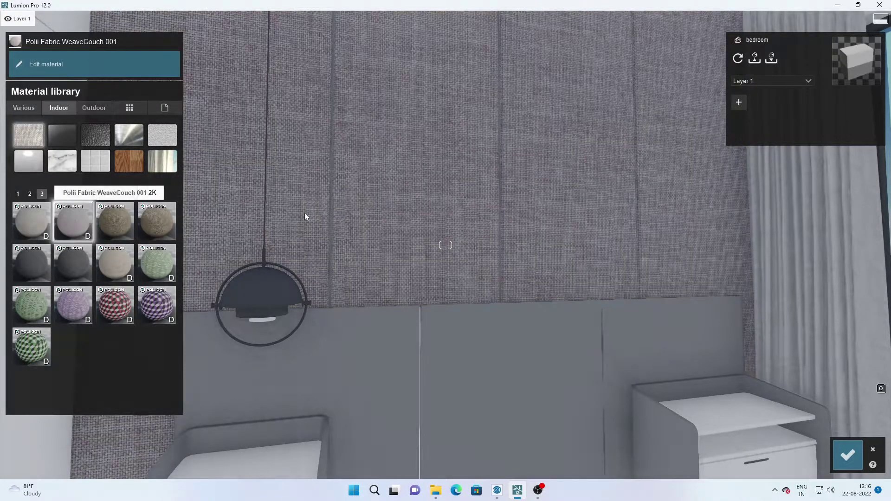
scroll(492, 434, down, 5)
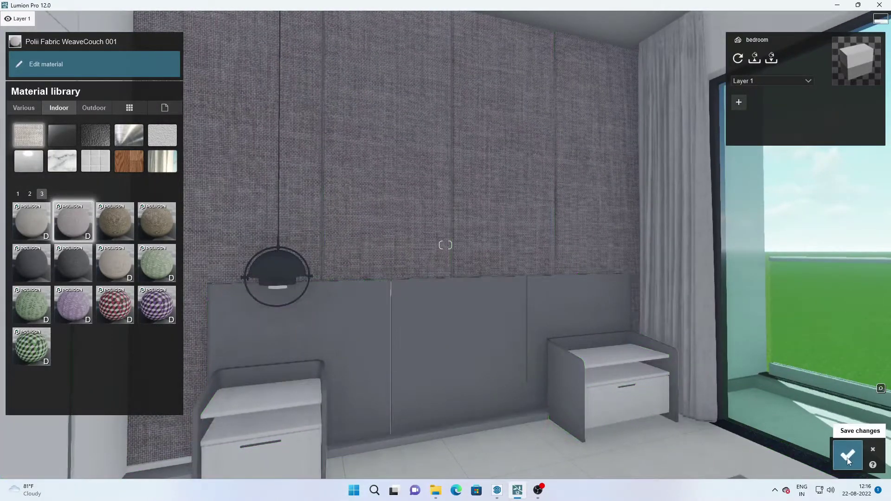
click(847, 460)
Step: Try Polii Fabric Wool 001 2k on the headboard, then discard it
click(528, 362)
click(59, 56)
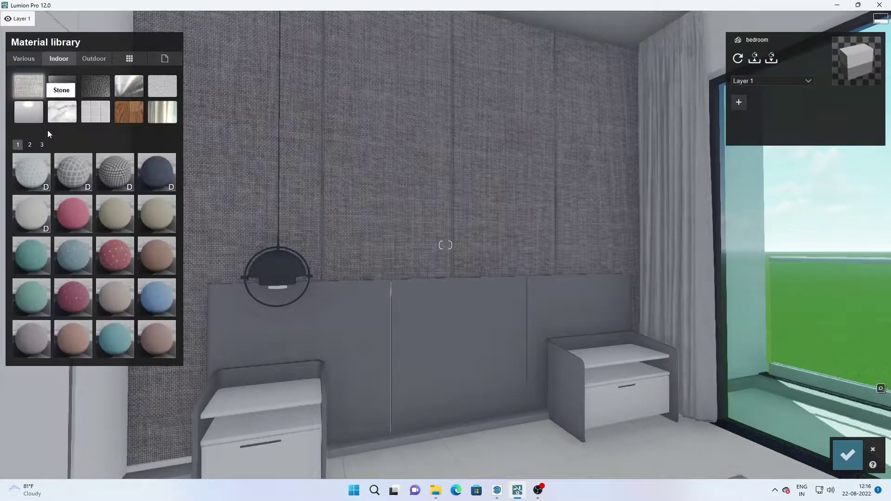
click(42, 144)
click(31, 214)
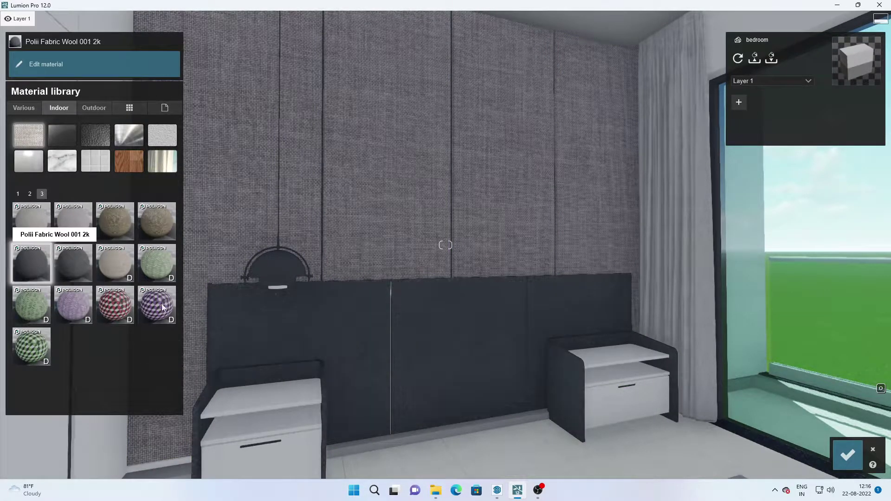
scroll(321, 300, up, 5)
scroll(433, 331, up, 5)
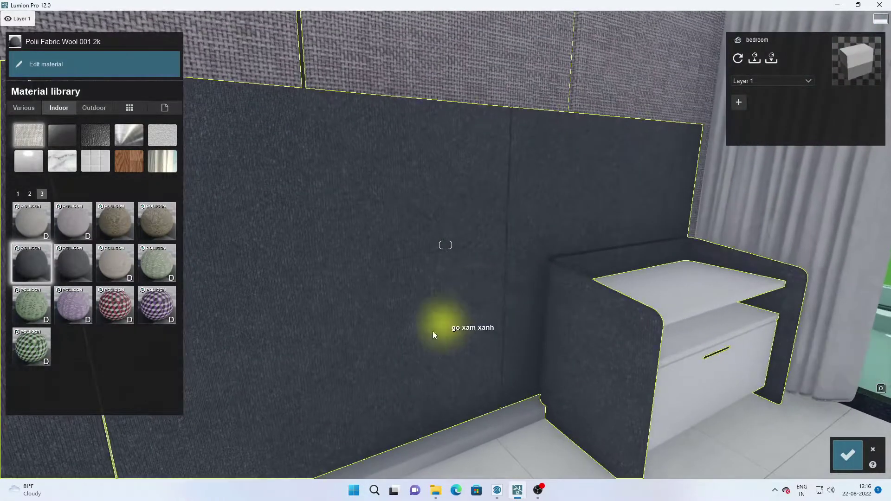
click(872, 448)
Step: Make the headboard's Standard material matte with lowered Reflectivity and Gloss 0, and confirm
click(485, 316)
click(18, 184)
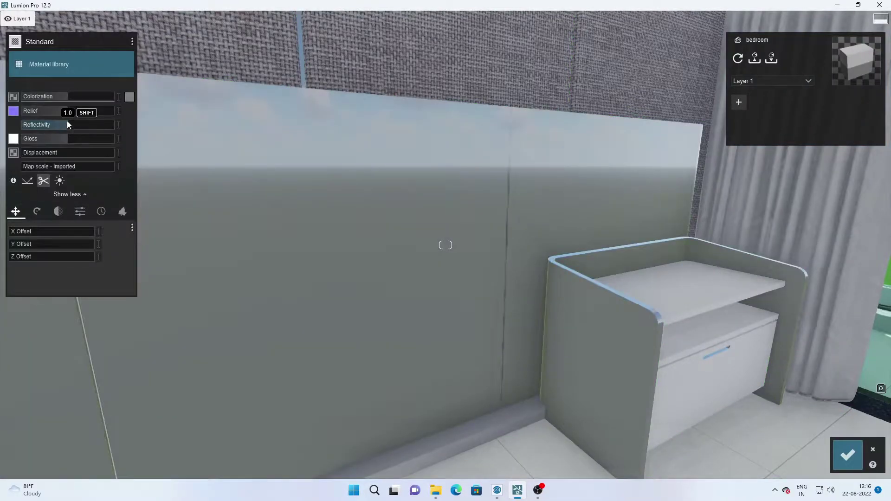
drag(67, 121, 34, 126)
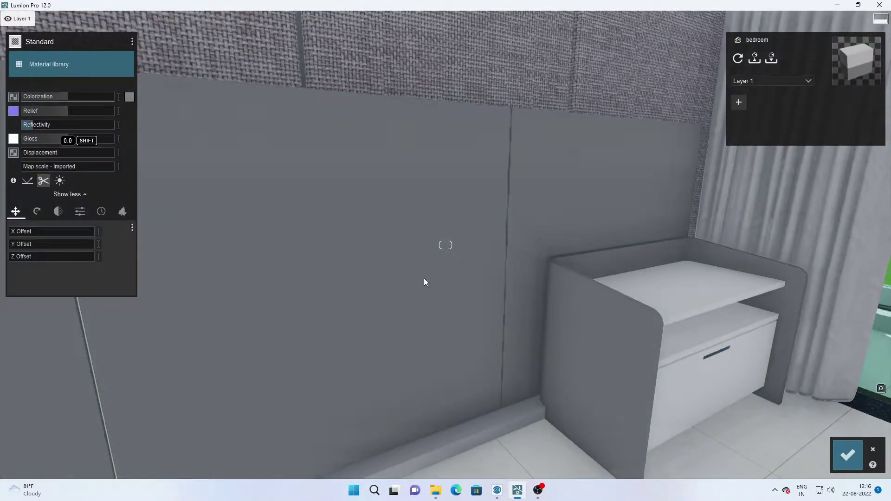
click(839, 452)
scroll(522, 319, down, 5)
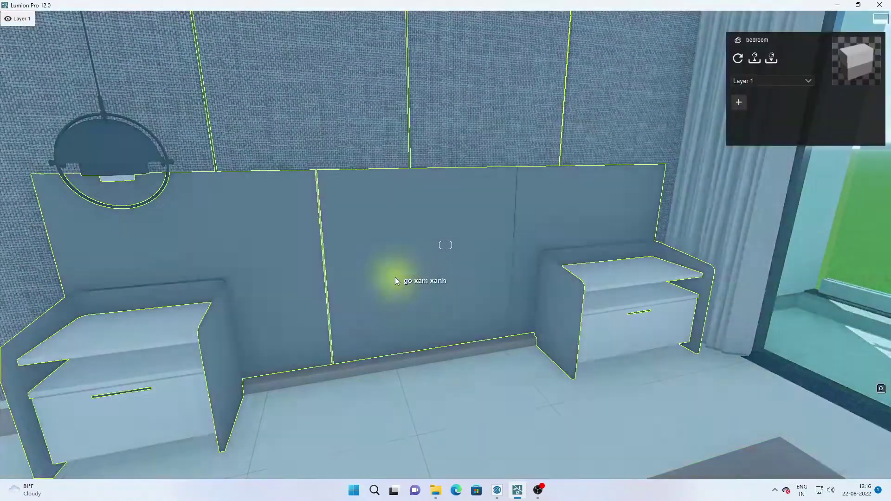
Step: Apply Polii Wood Fine 013 VAR1 3K wood to the headboard panels and nightstand sides
click(394, 277)
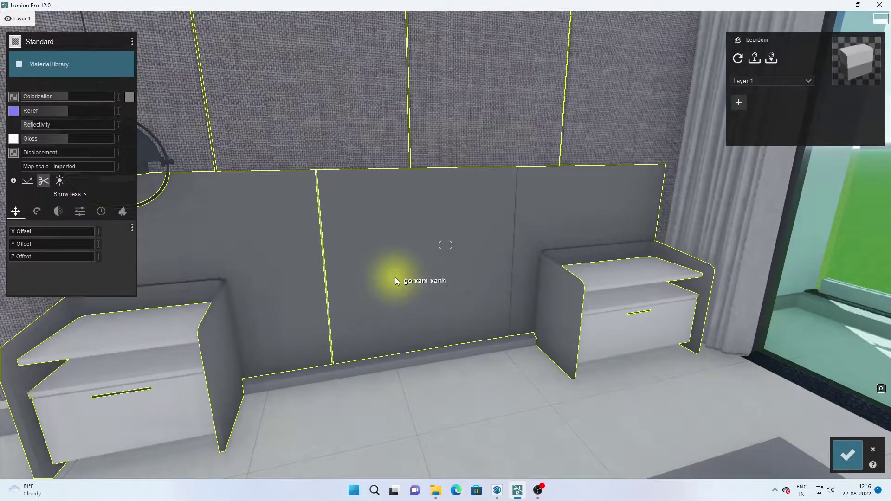
click(65, 64)
click(59, 108)
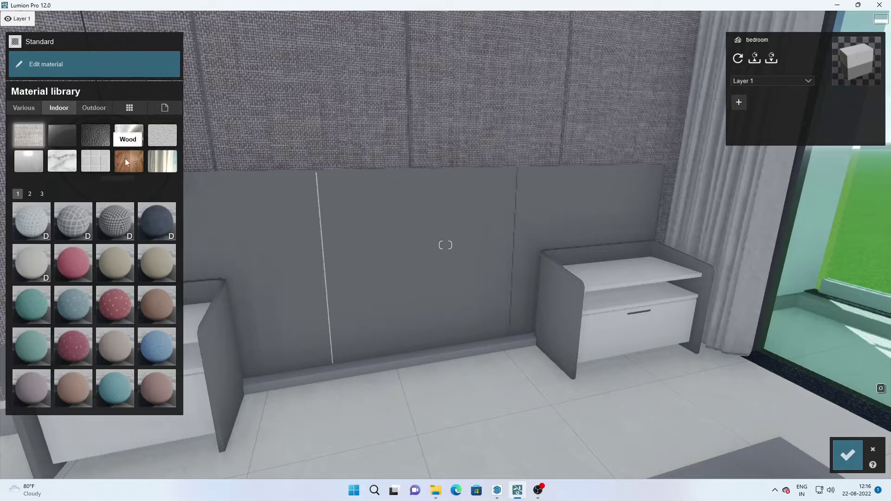
click(128, 160)
click(156, 221)
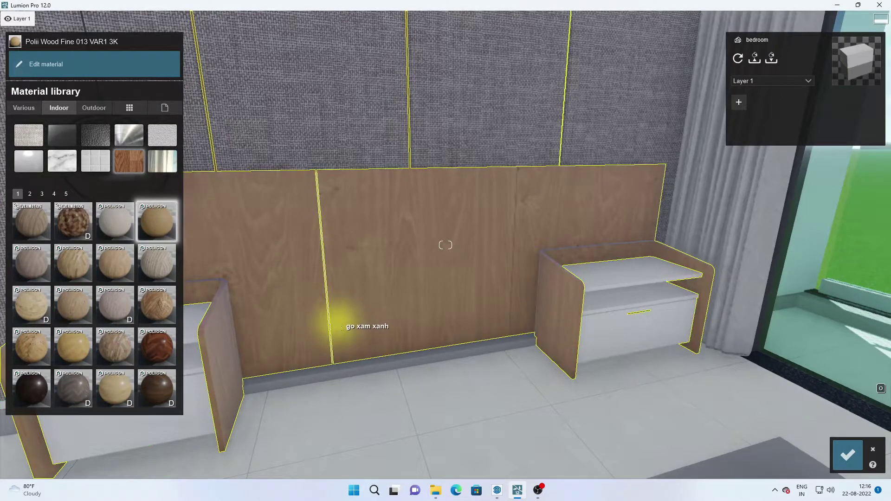
right_drag(334, 320, 353, 319)
scroll(331, 311, up, 3)
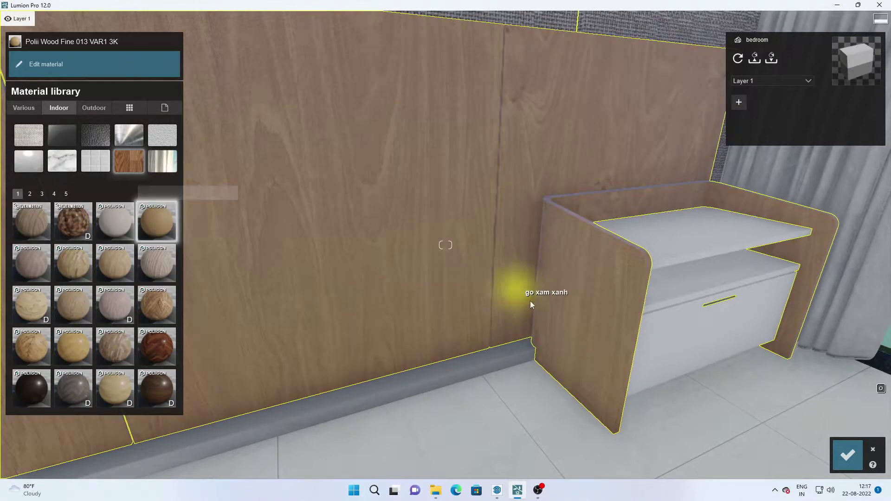
right_drag(532, 304, 556, 336)
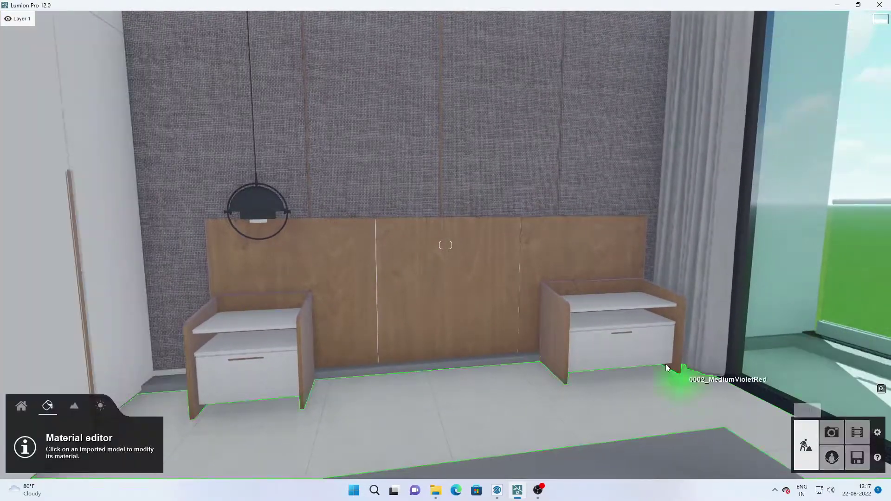
Step: Give the white go trang nightstand material a Standard material and save it
click(599, 353)
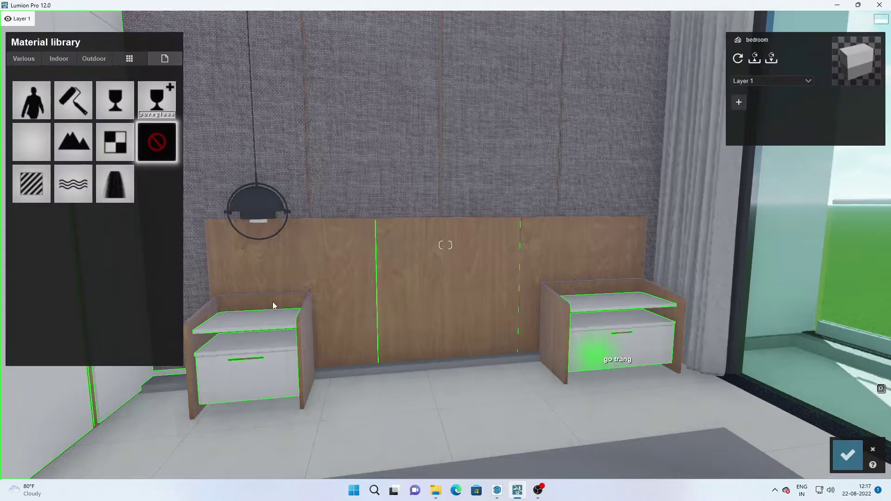
click(30, 191)
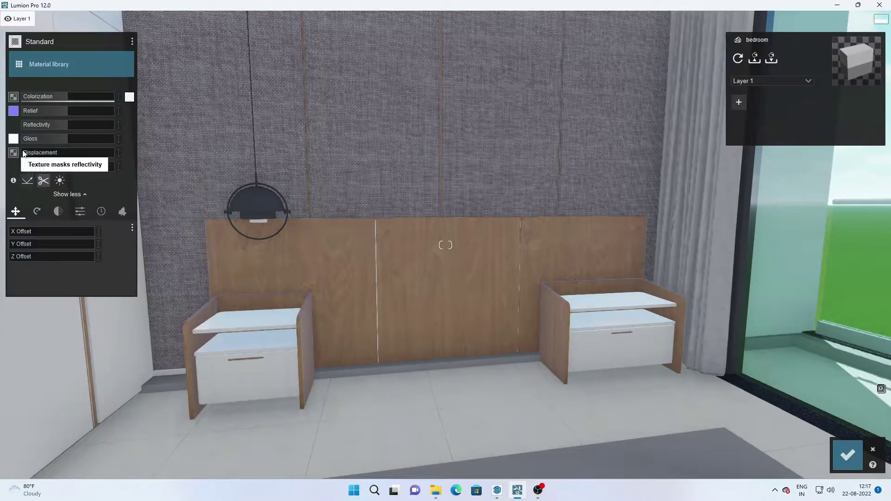
click(841, 449)
Step: Give the CUA NHOM pendant lamp a chrome-looking Standard material and save it
key(d)
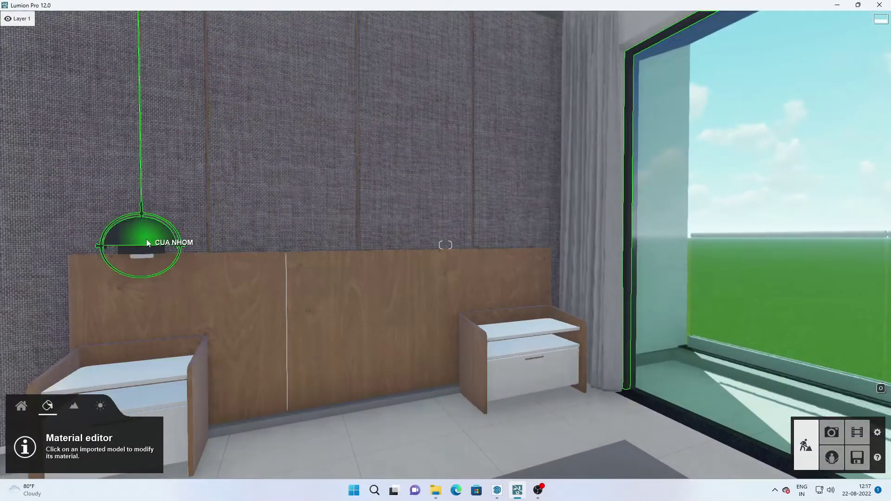
click(146, 243)
click(23, 194)
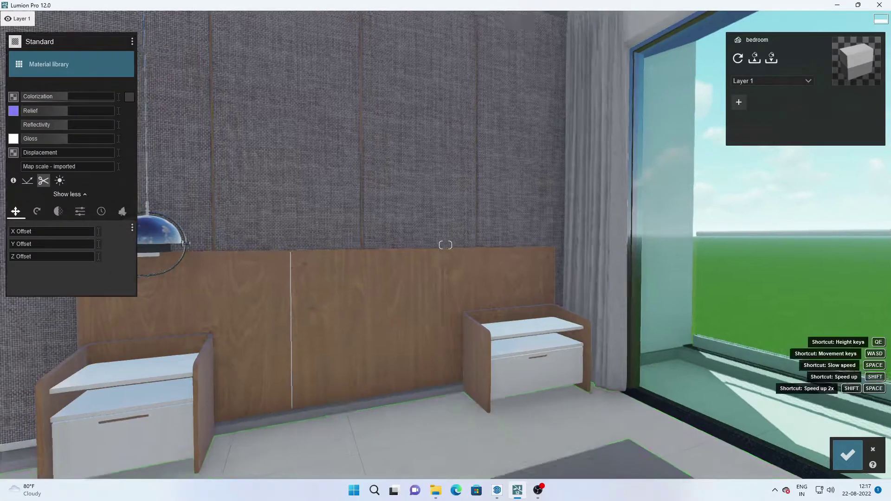
key(s)
click(848, 455)
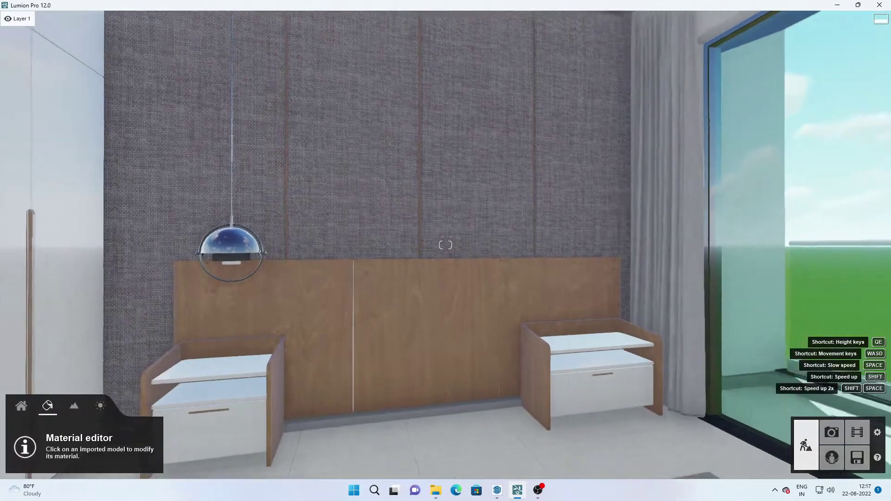
Step: Turn toward the white wardrobe and open its material for editing
right_drag(606, 416, 299, 234)
click(299, 231)
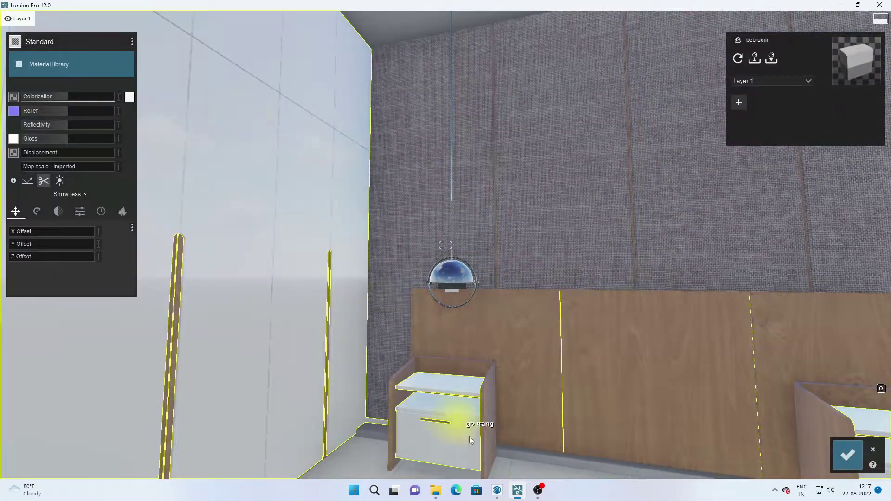
mouse_move(275, 307)
right_down()
mouse_move(452, 392)
mouse_move(380, 320)
mouse_move(443, 321)
right_up()
Step: Put blue Carpet Domestic 005 on the rug after briefly trying red Carpet Domestic 006, and save
click(461, 277)
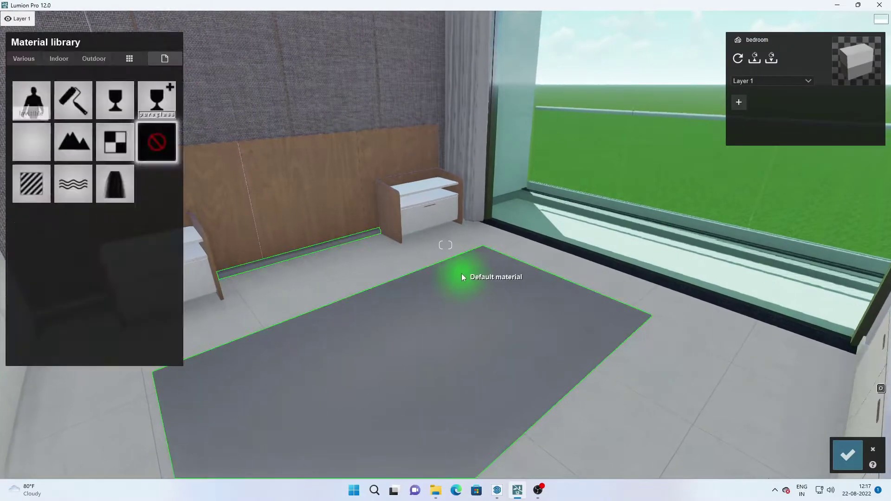
click(57, 60)
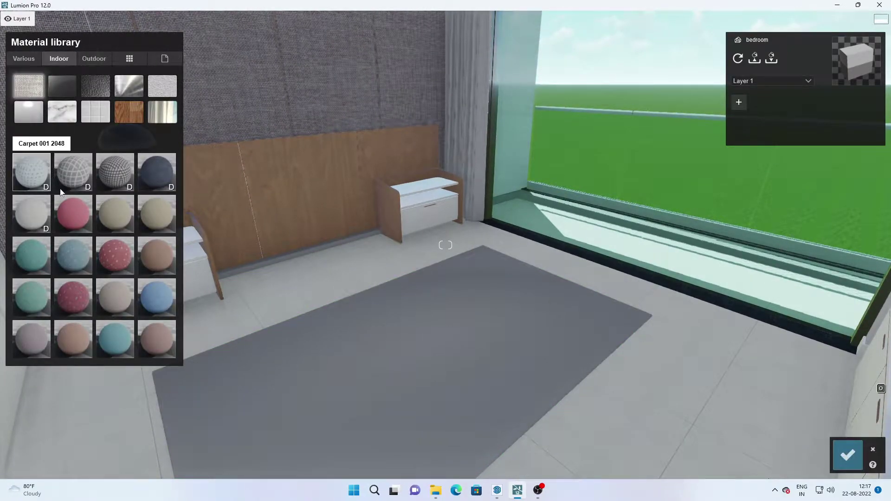
click(87, 259)
key(w)
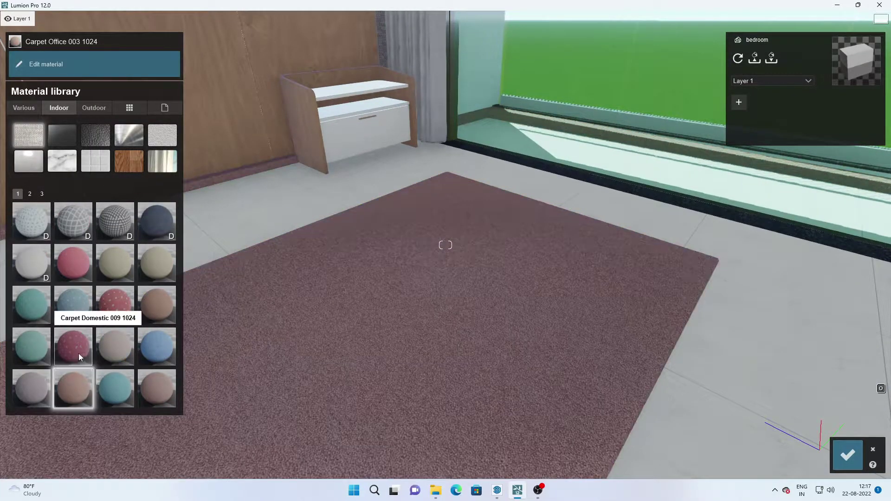
key(s)
key(s)
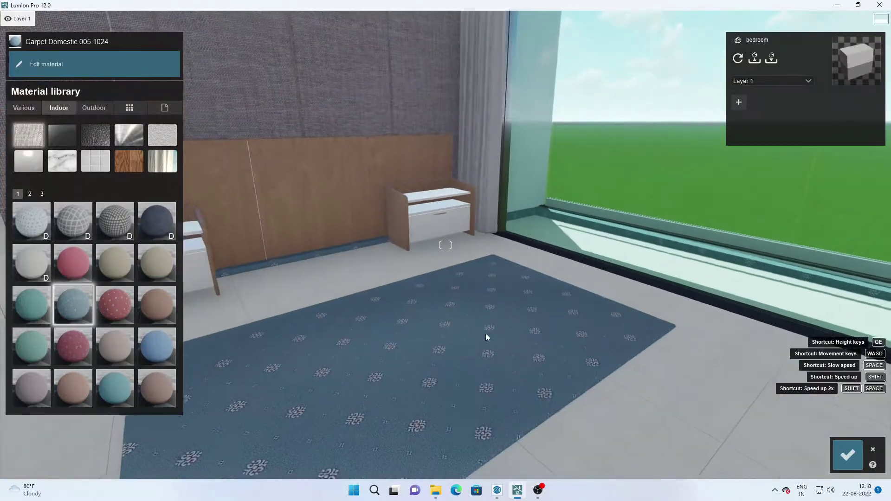
click(116, 305)
click(77, 306)
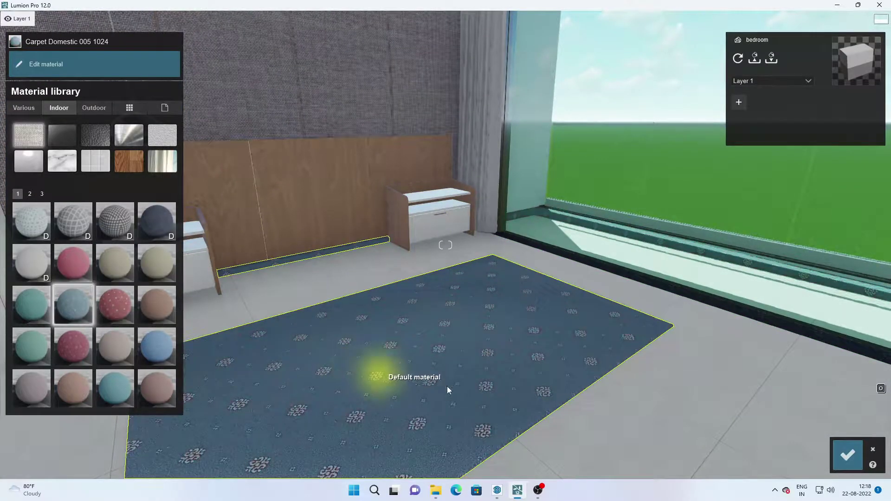
click(850, 458)
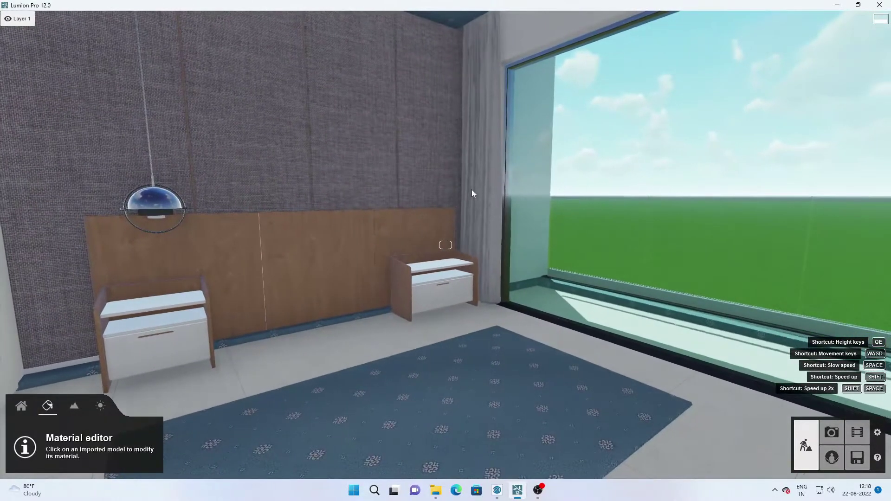
click(488, 181)
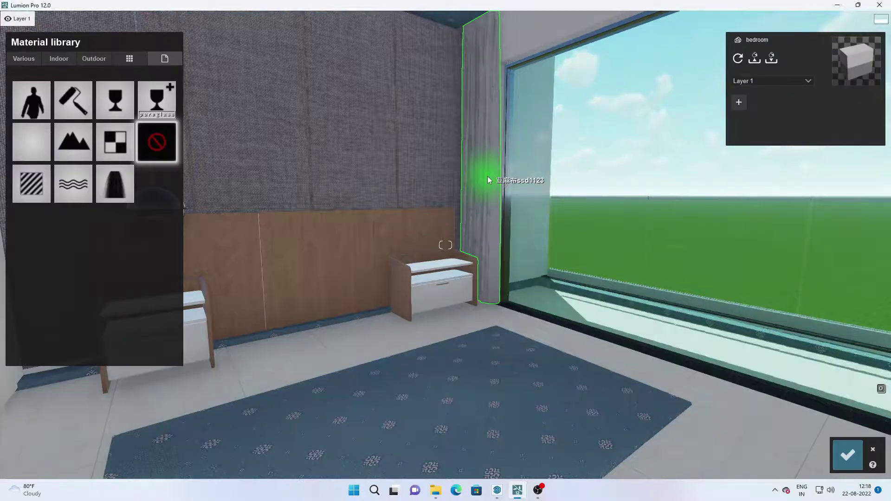
Step: Try indoor curtain materials on the curtain, including Curtains 011 and the red Curtains 006
click(93, 61)
click(60, 60)
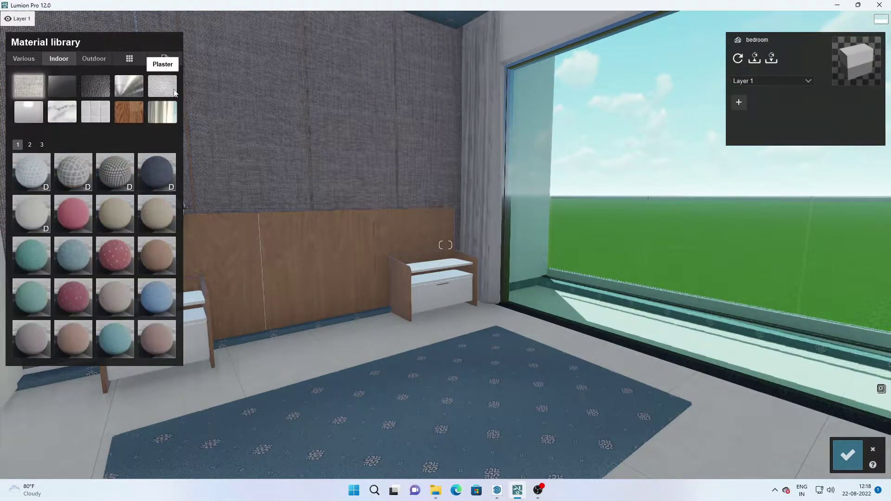
click(159, 113)
click(113, 254)
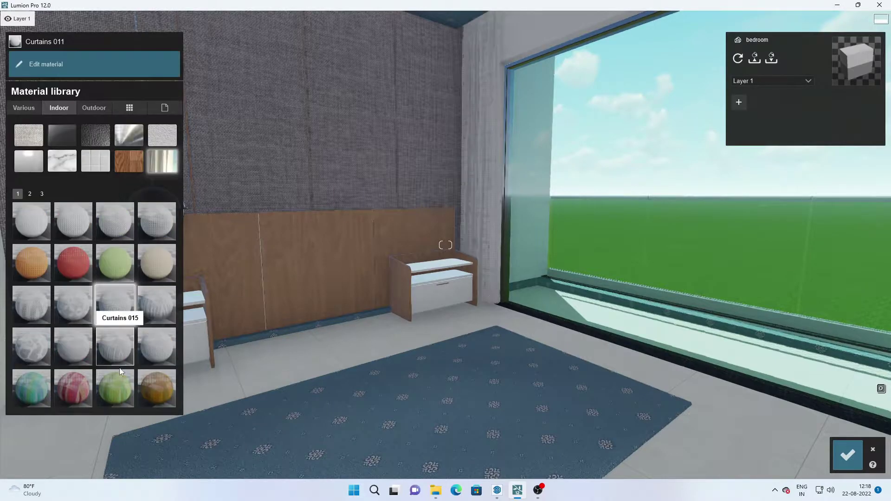
click(128, 390)
click(159, 391)
click(44, 264)
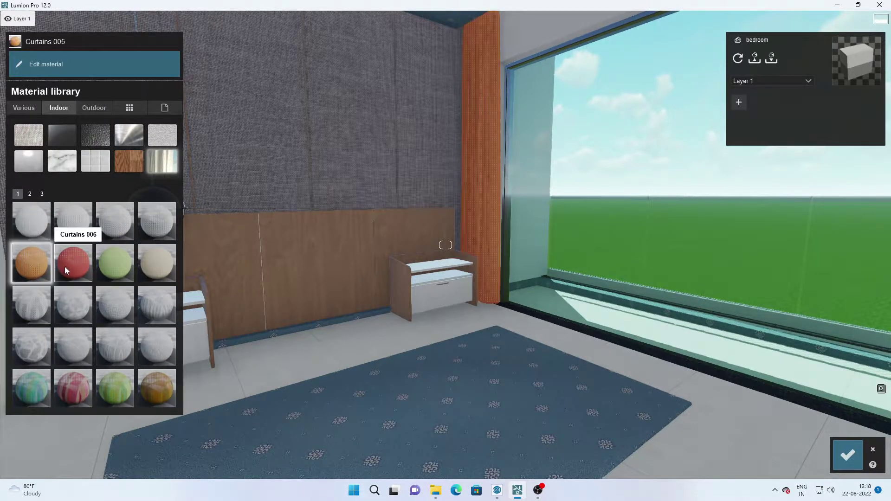
right_drag(305, 426, 241, 411)
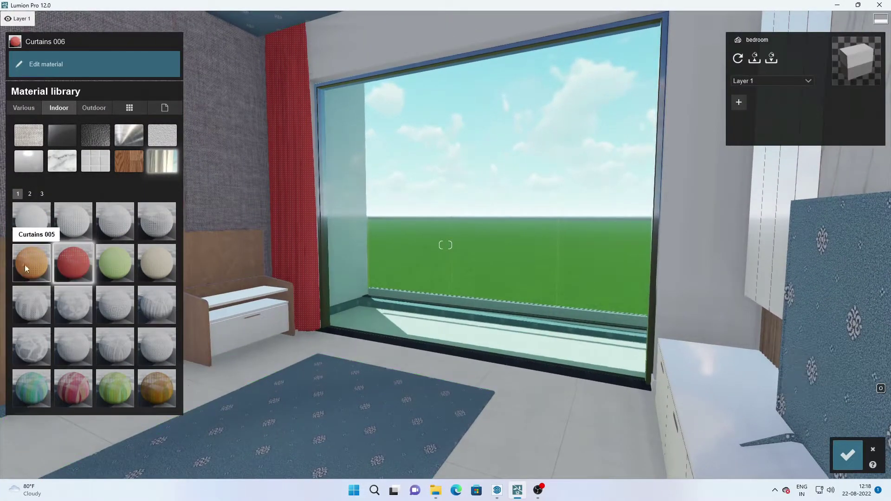
click(102, 265)
click(65, 260)
click(27, 263)
Step: Compare Poliigon wallpapers (Modern 60, Eclectic 07, Eclectic 30), then apply Polii Wallpaper Contemporary and save
click(71, 268)
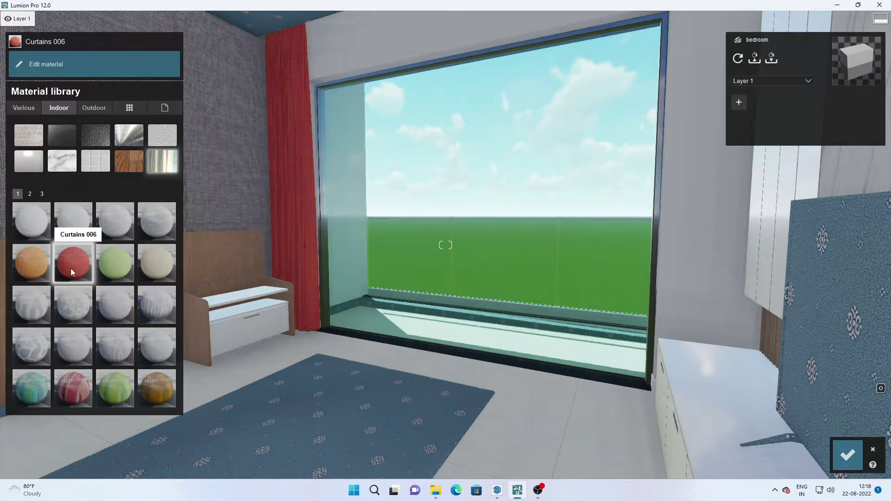
click(29, 194)
click(73, 224)
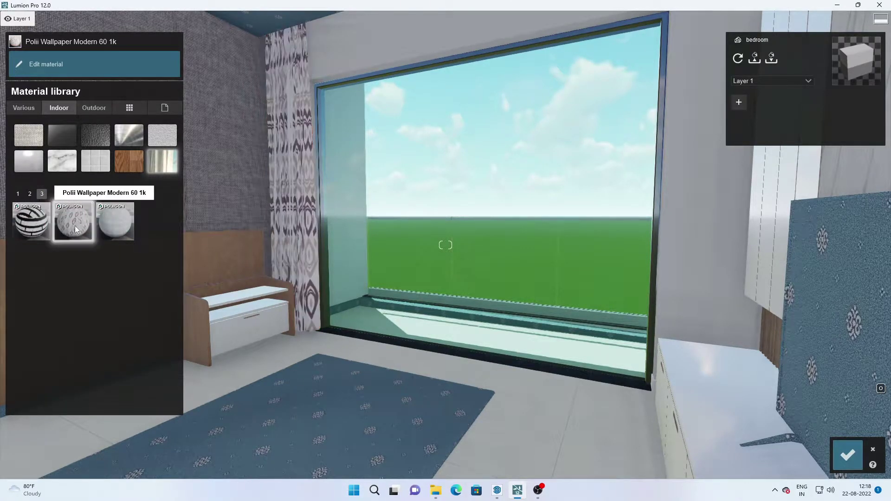
click(114, 227)
click(38, 205)
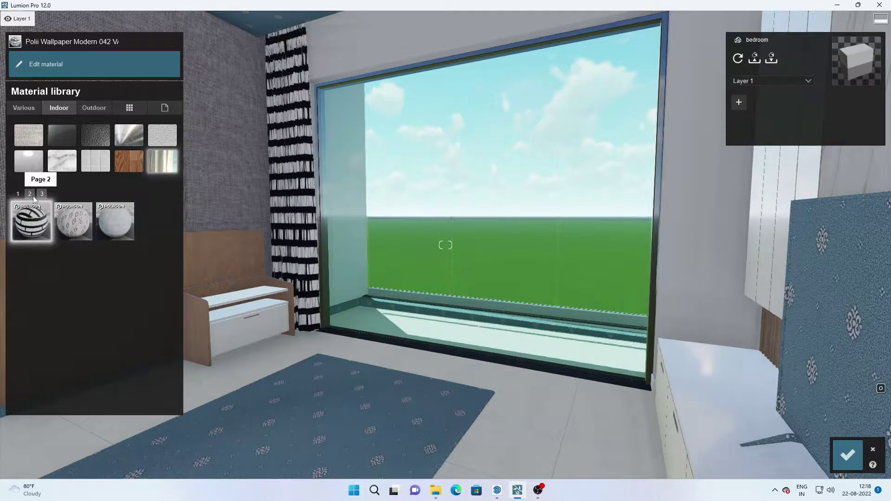
click(29, 194)
click(121, 345)
right_drag(327, 419, 242, 418)
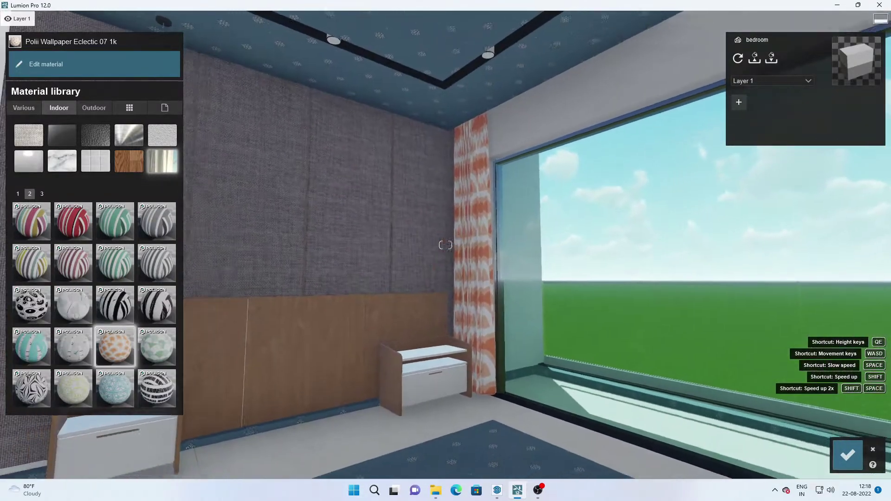
click(73, 402)
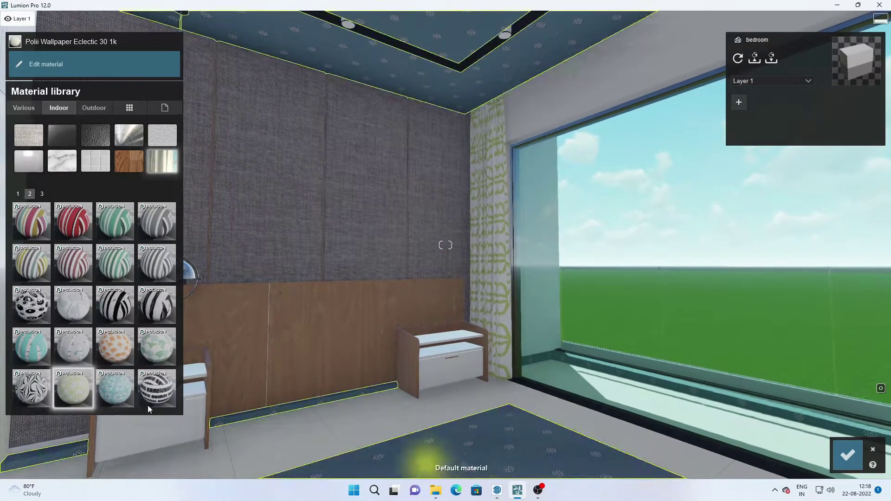
click(70, 354)
right_drag(491, 367, 465, 325)
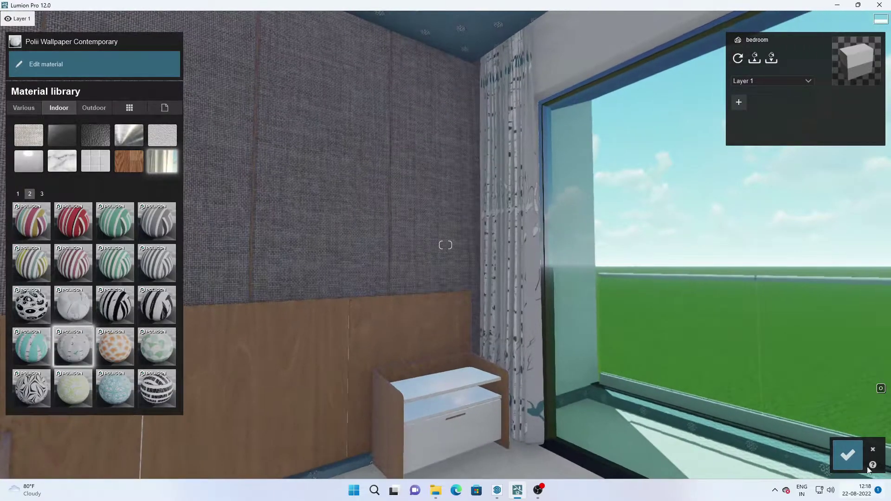
click(848, 455)
scroll(317, 289, down, 5)
Step: Swap the ceiling's blue carpet material for a plain white Custom Color material and save
right_drag(318, 289, 317, 334)
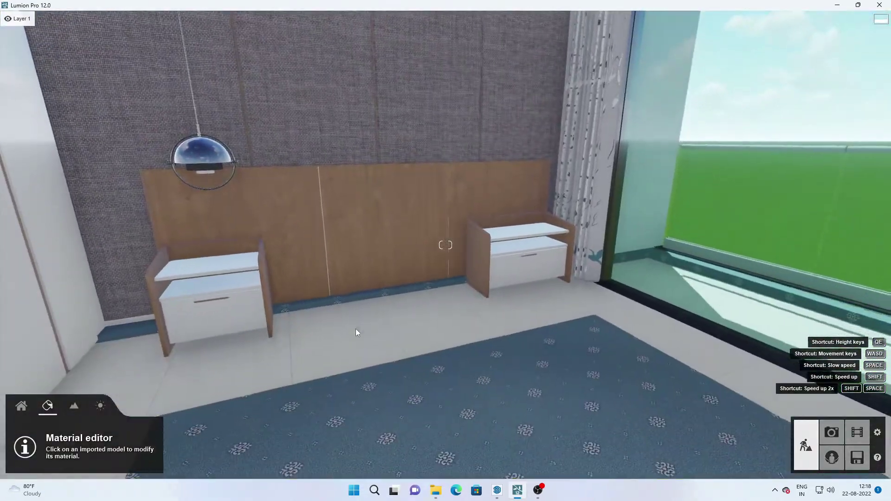
click(404, 400)
right_drag(420, 425, 405, 93)
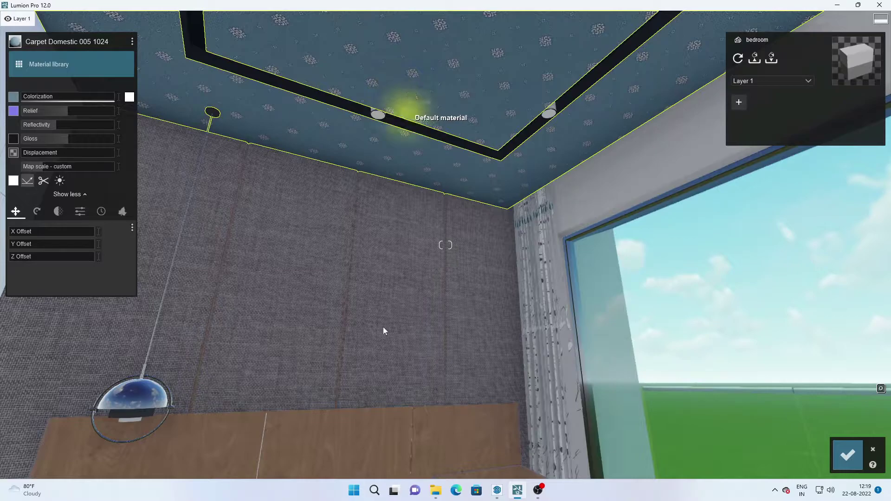
mouse_move(383, 327)
right_down()
mouse_move(399, 385)
mouse_move(343, 387)
right_up()
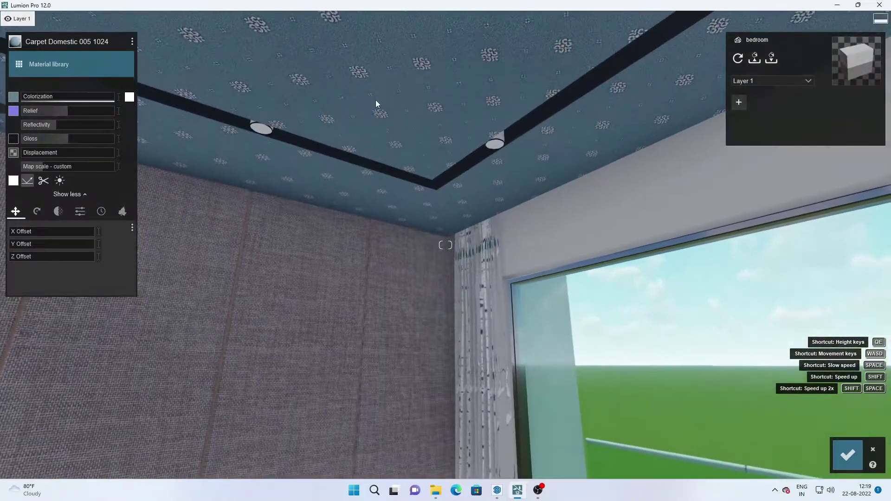
right_drag(376, 103, 392, 53)
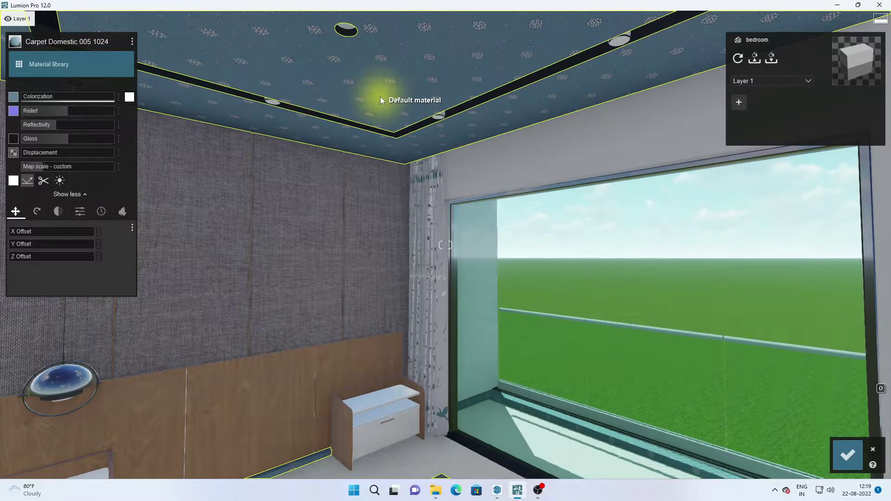
click(40, 75)
click(149, 111)
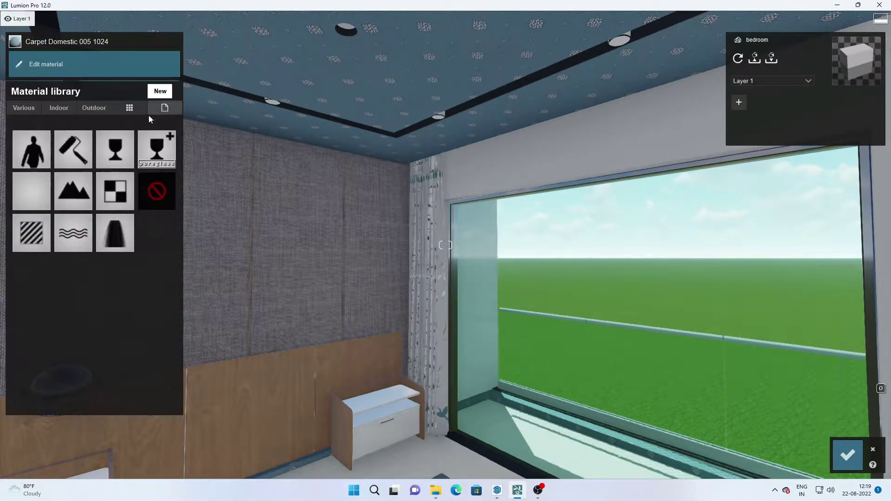
click(73, 156)
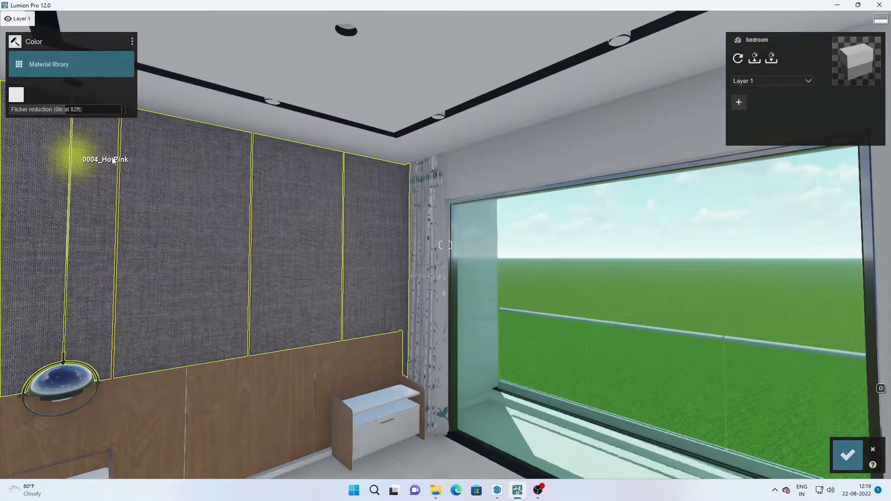
right_drag(28, 160, 525, 415)
scroll(525, 415, up, 2)
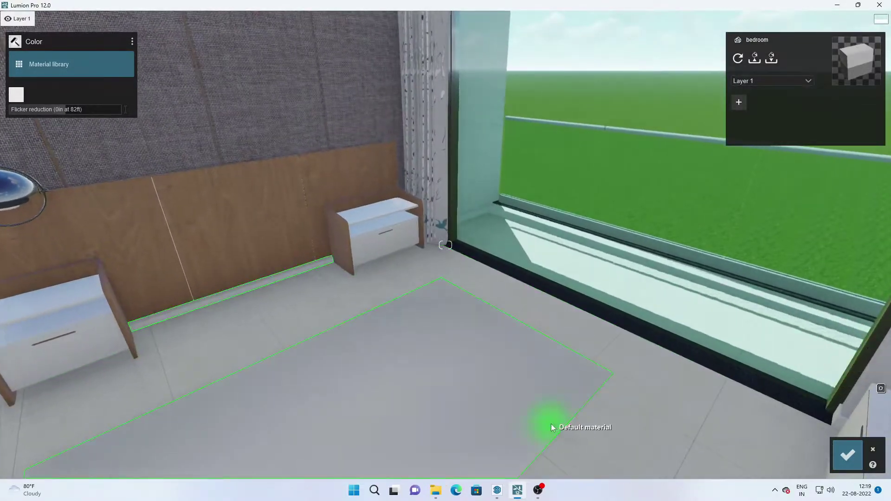
click(850, 455)
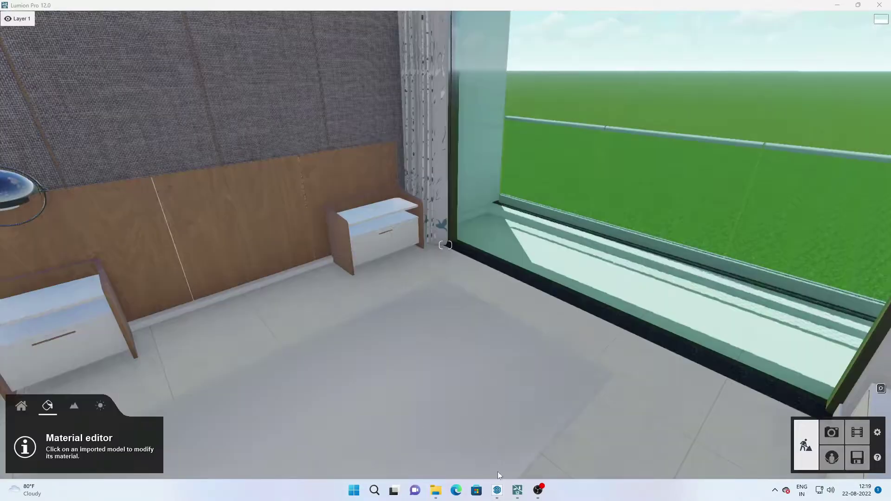
click(837, 6)
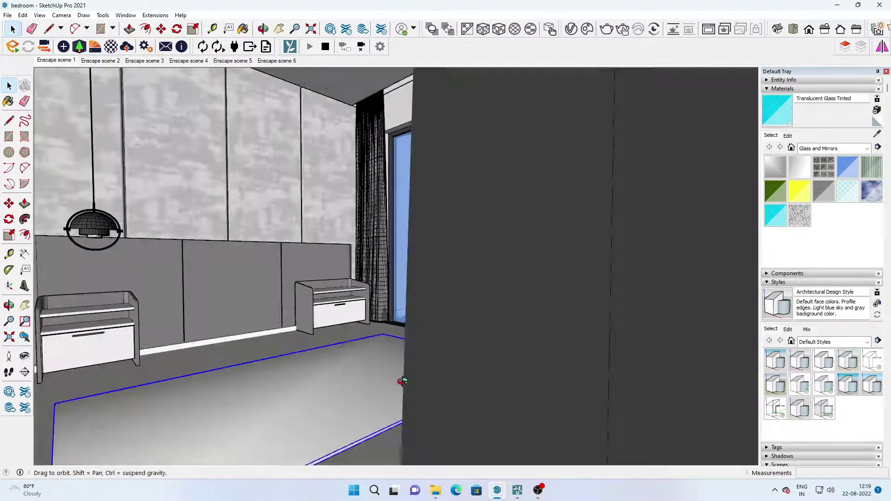
middle_drag(389, 408, 378, 334)
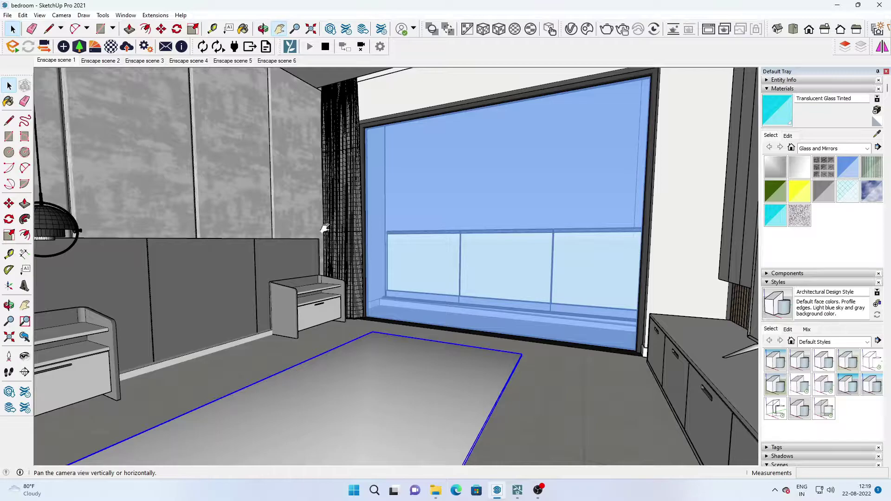
drag(325, 228, 358, 372)
middle_drag(358, 372, 362, 392)
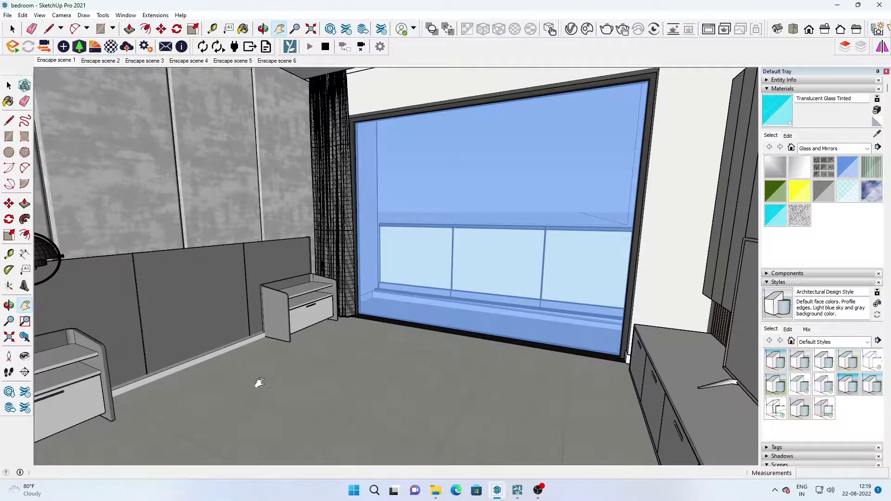
key(alt+Tab)
mouse_move(428, 380)
right_down()
mouse_move(411, 216)
mouse_move(559, 186)
right_up()
Step: Give the ceiling light's den material a Standard material with Emissive raised to 23.0
click(565, 92)
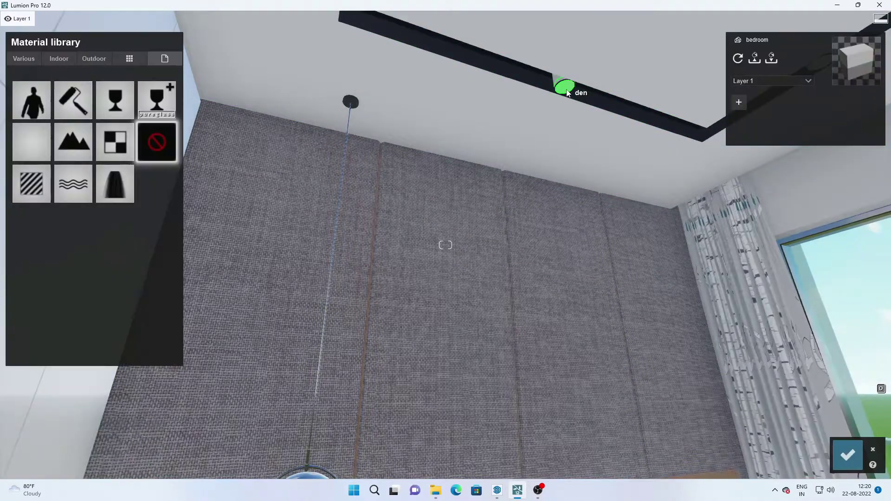
click(43, 175)
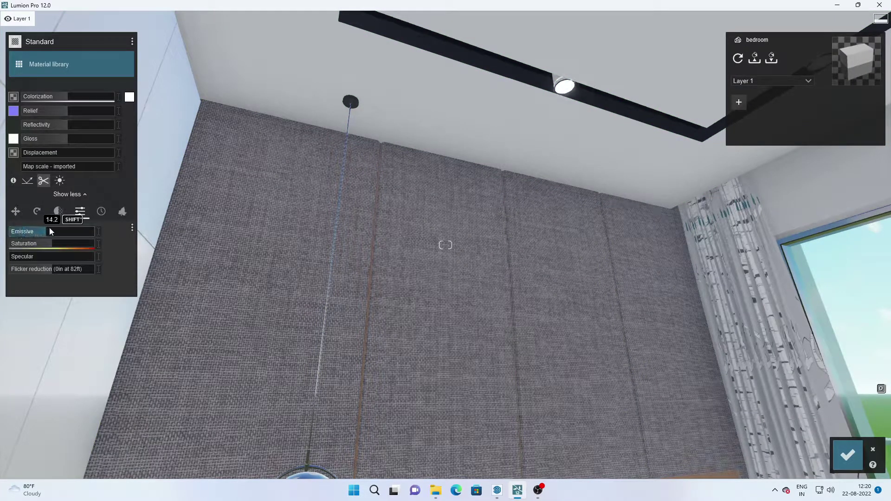
right_drag(54, 234, 560, 332)
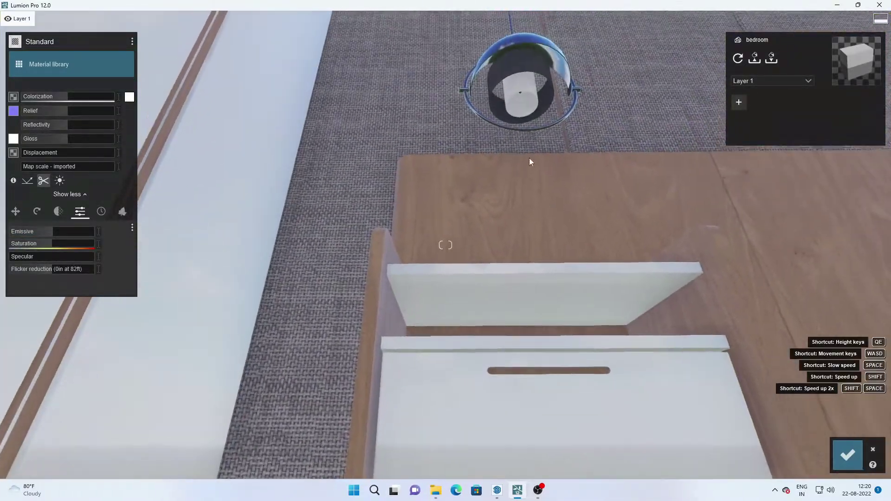
right_drag(559, 329, 525, 104)
click(525, 104)
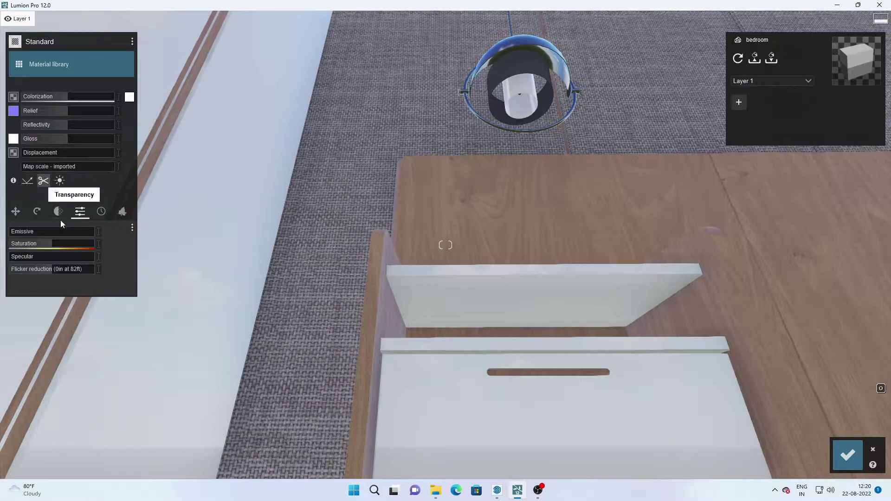
click(47, 234)
drag(47, 235, 49, 238)
click(486, 268)
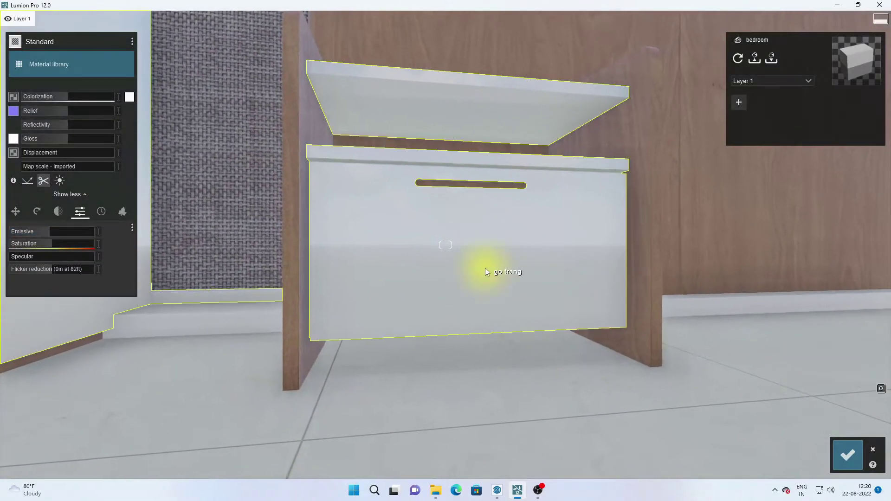
Step: Give the white go trang wardrobe and cabinet material a Standard material, then look around the room
key(Escape)
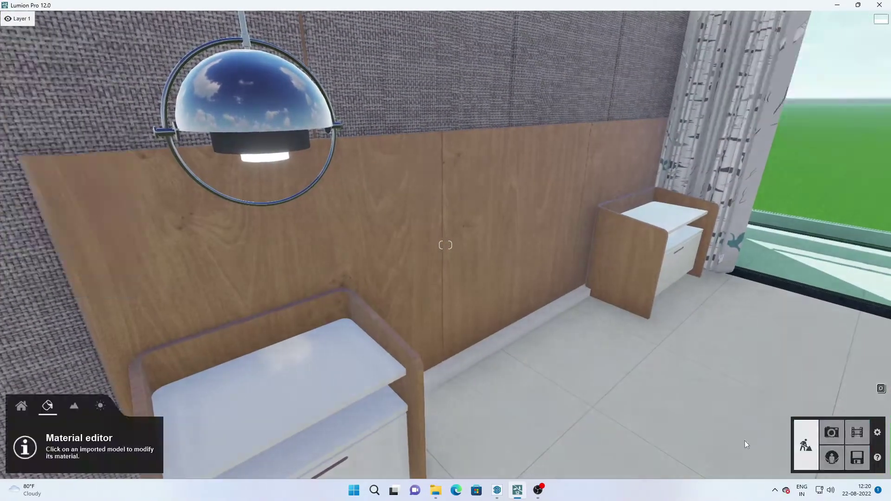
key(s)
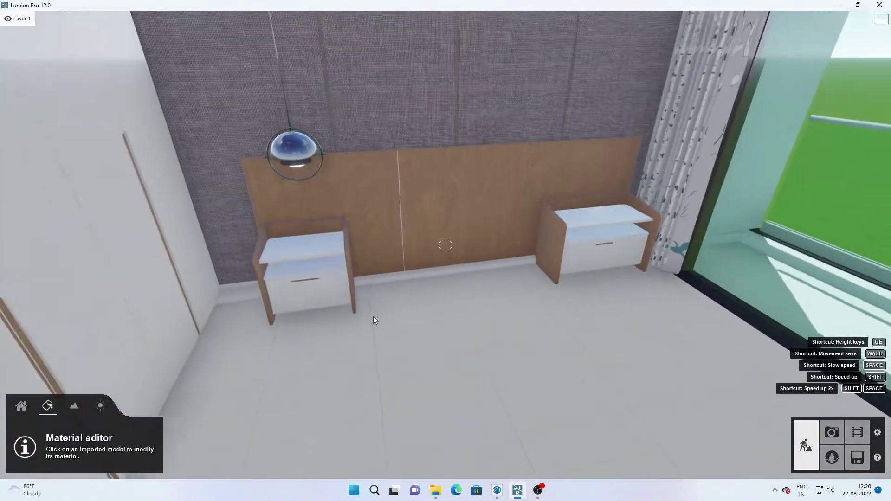
mouse_move(374, 319)
right_down()
mouse_move(461, 370)
mouse_move(519, 322)
right_up()
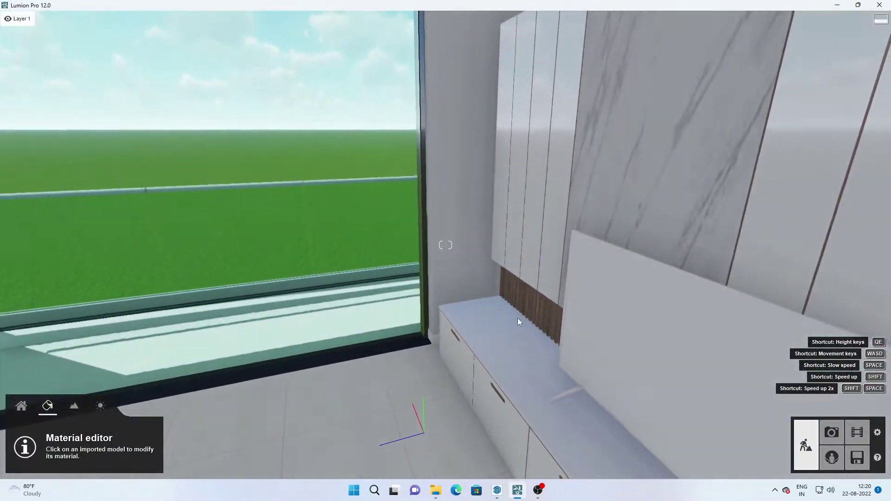
click(519, 355)
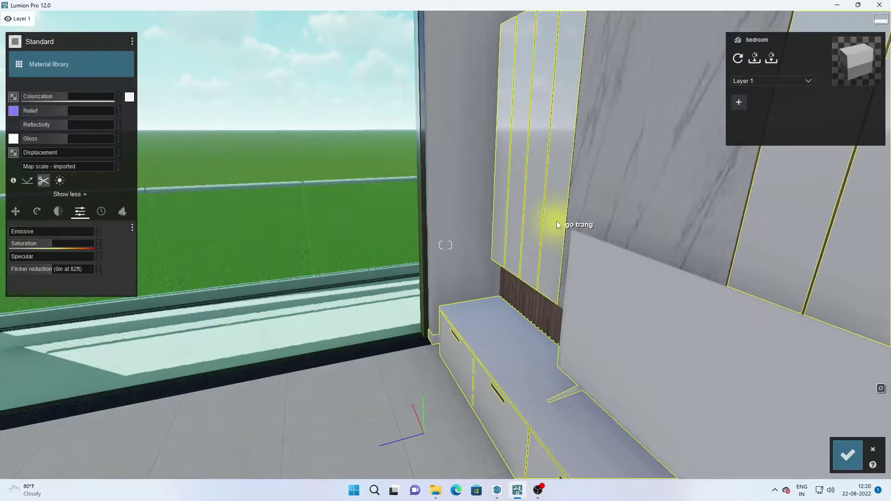
click(673, 177)
right_drag(328, 408, 395, 399)
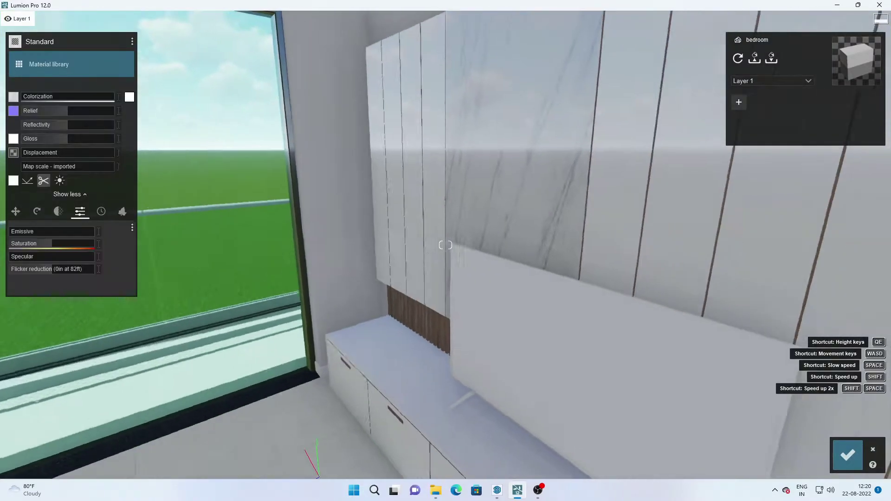
right_drag(446, 245, 352, 250)
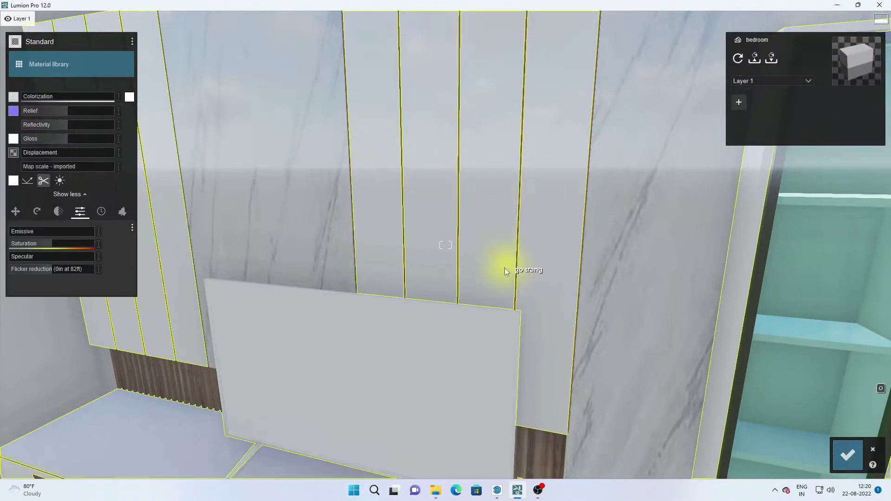
right_drag(670, 284, 510, 223)
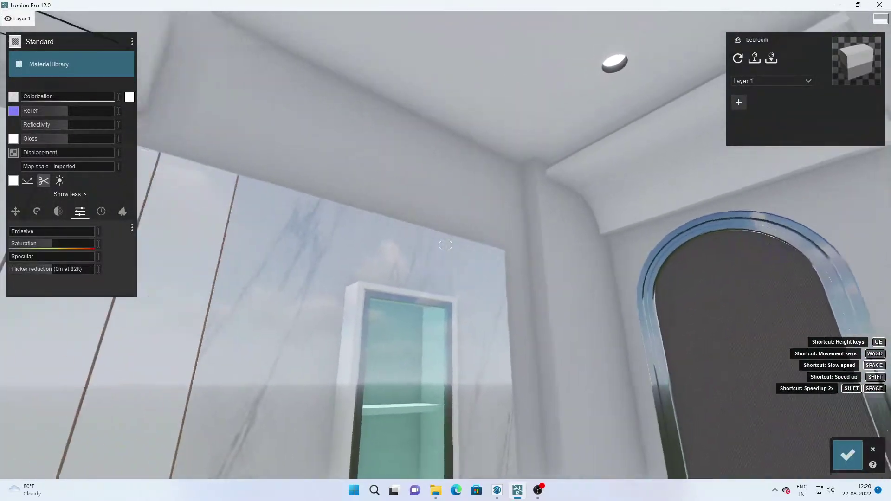
right_drag(445, 244, 352, 233)
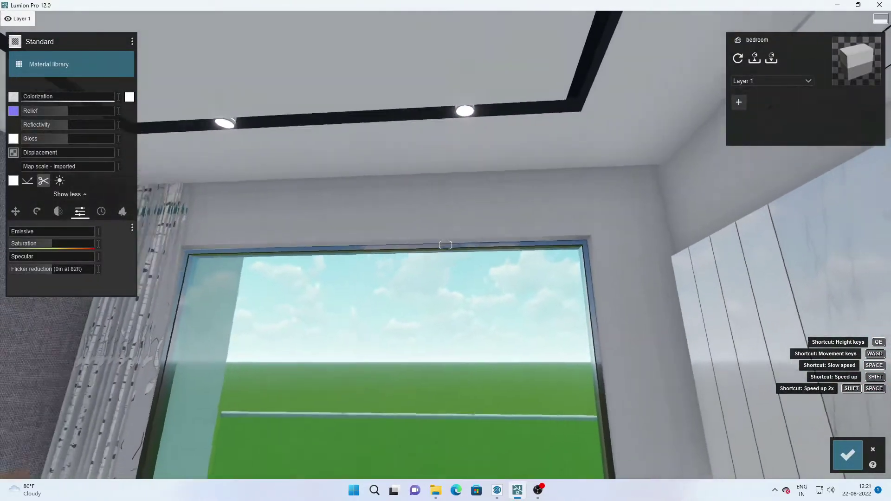
right_drag(445, 245, 325, 241)
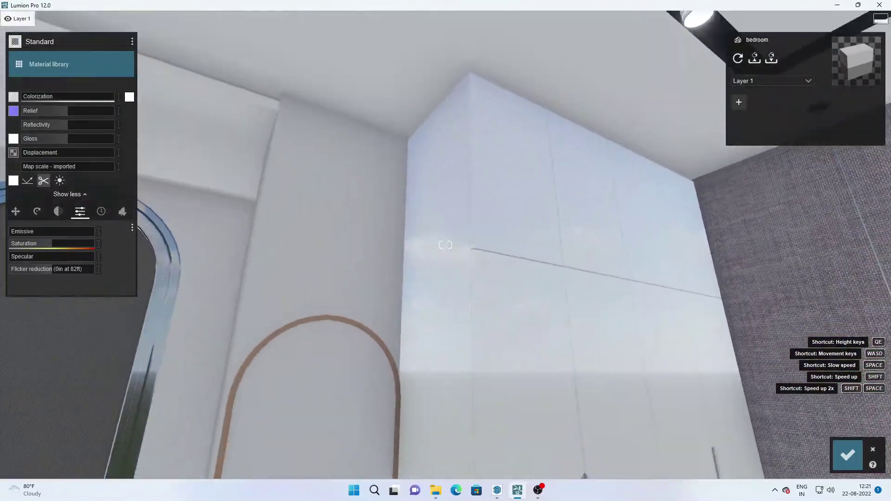
Step: Assign a Standard material to the tuong wall behind the arched mirror
right_drag(445, 245, 469, 321)
click(285, 232)
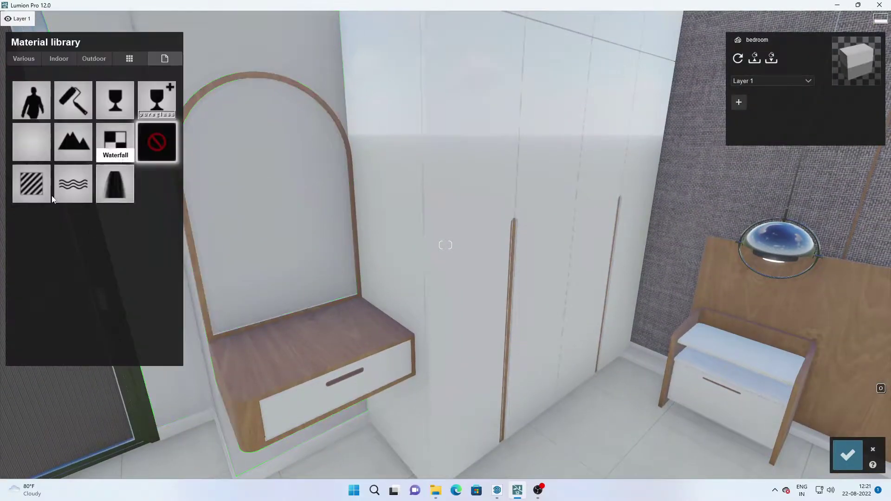
click(23, 185)
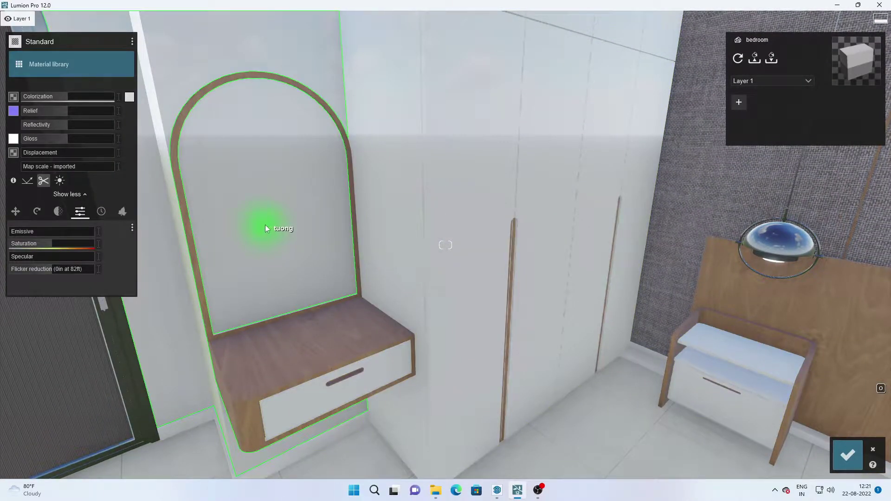
Step: Look around the mirror and headboard wall, then return to SketchUp
right_drag(265, 225, 250, 224)
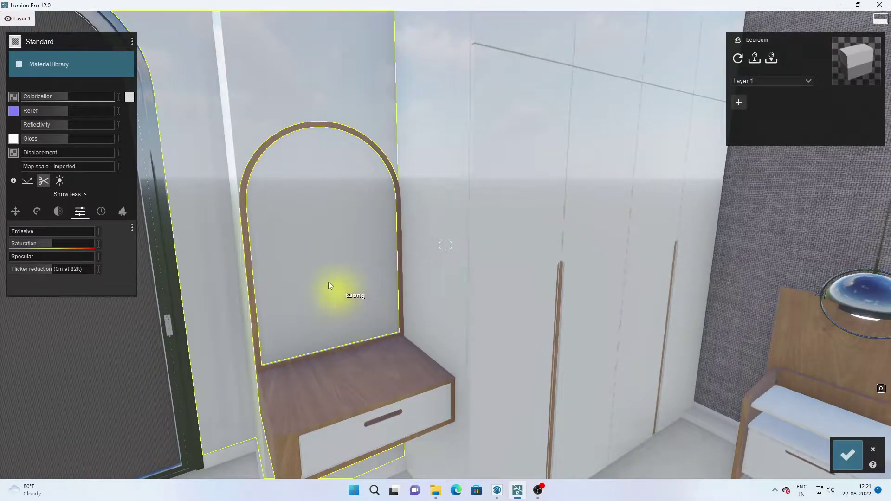
right_drag(328, 282, 418, 283)
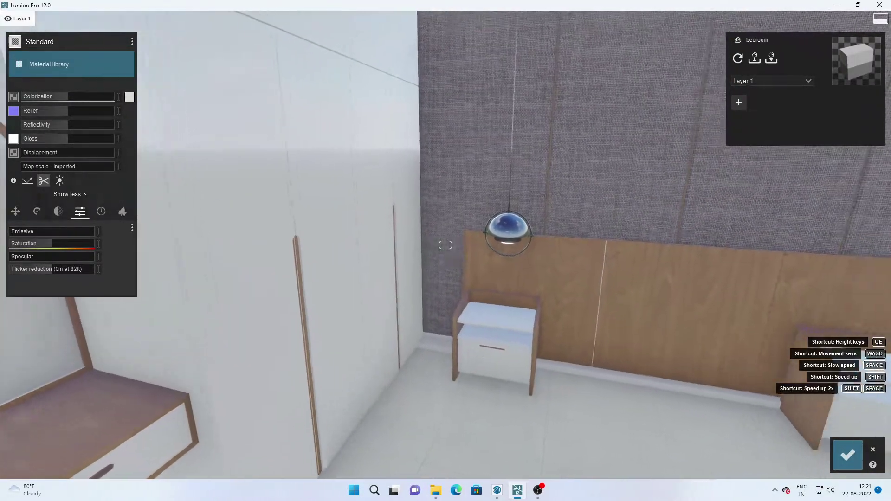
click(497, 491)
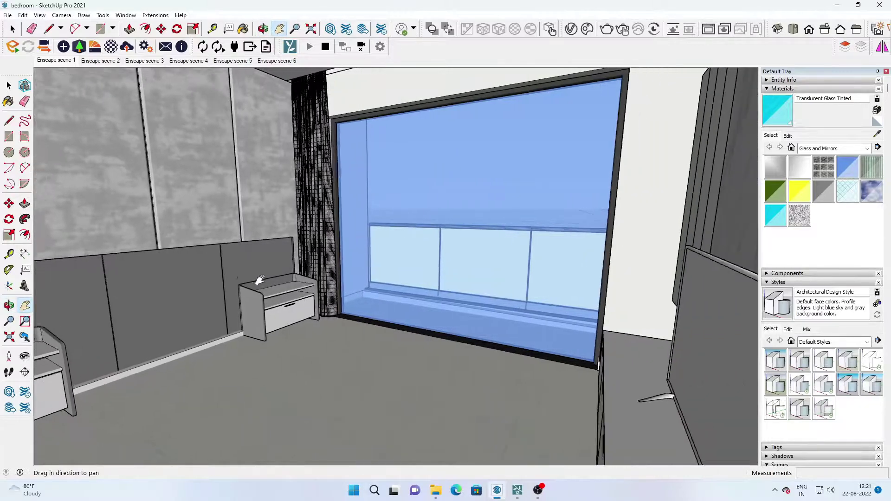
drag(400, 279, 420, 288)
key(h)
scroll(533, 319, down, 5)
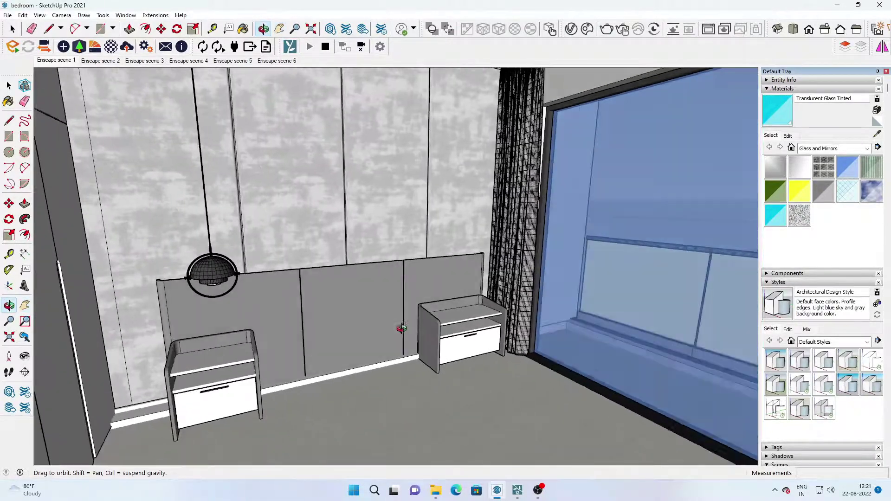
scroll(400, 297, up, 2)
mouse_move(401, 297)
middle_down()
mouse_move(408, 294)
mouse_move(302, 309)
mouse_move(404, 319)
middle_up()
scroll(185, 230, down, 2)
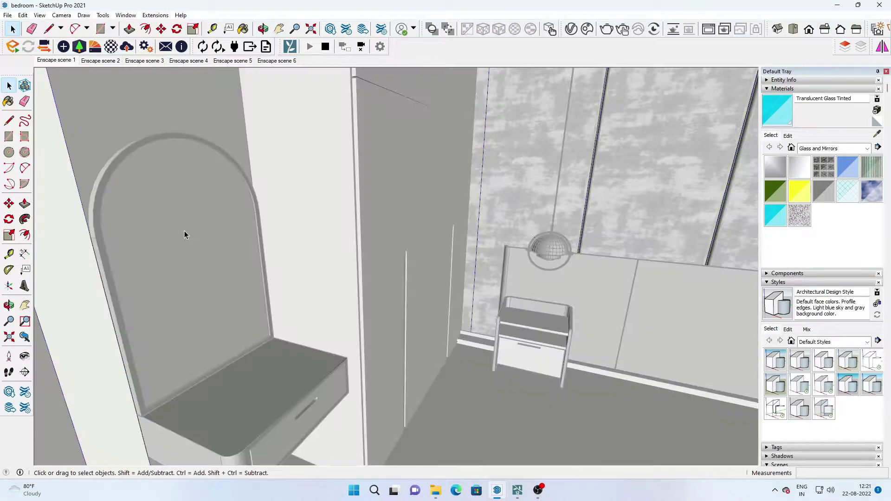
click(185, 230)
middle_drag(224, 288, 388, 439)
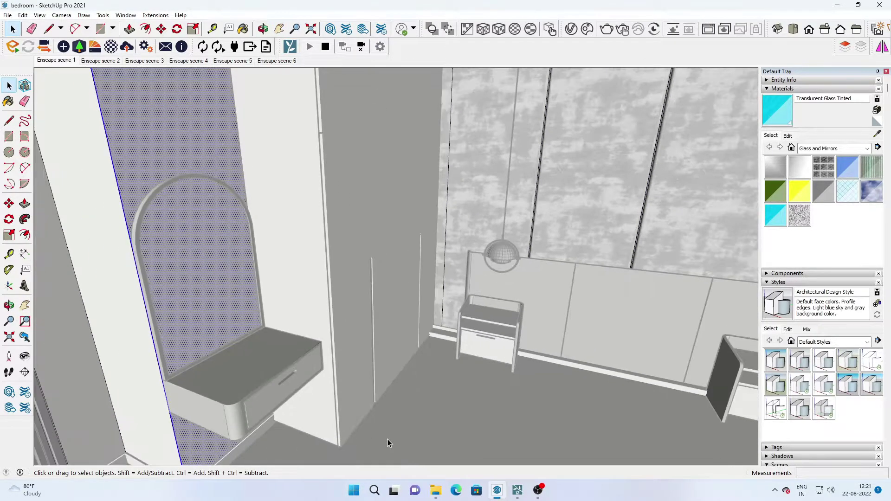
scroll(185, 302, up, 3)
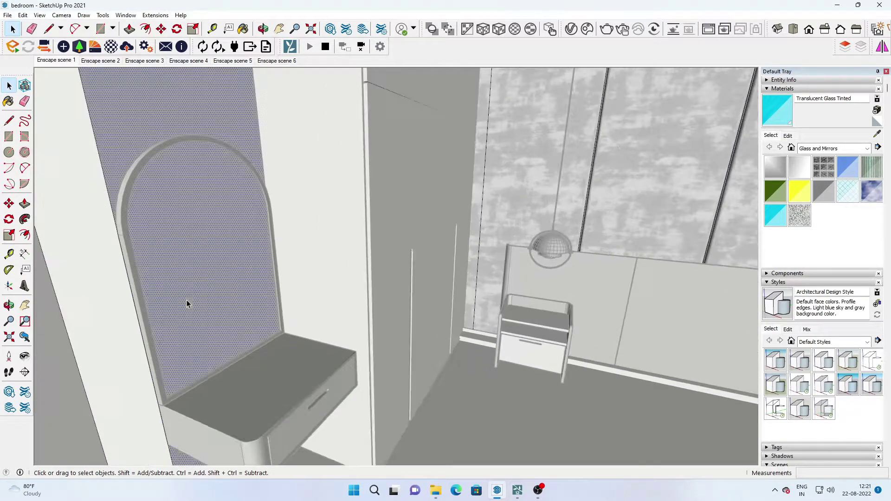
scroll(215, 284, up, 2)
middle_drag(215, 284, 244, 301)
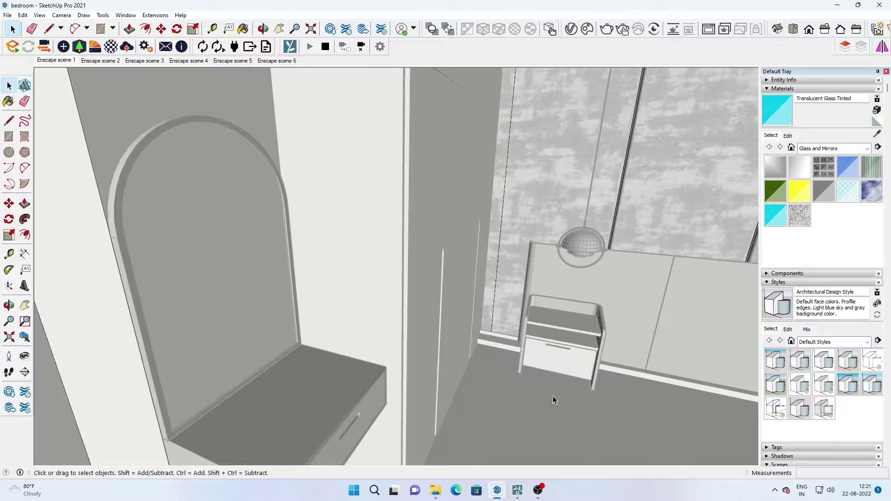
scroll(554, 400, down, 4)
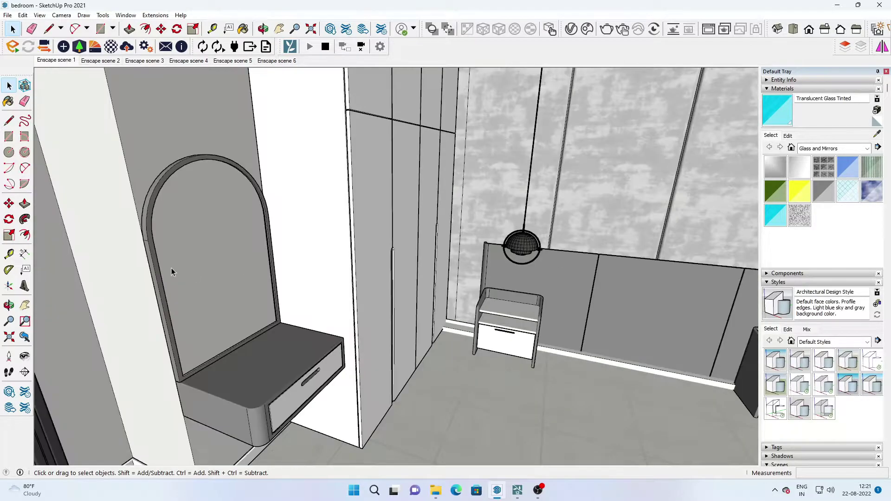
scroll(208, 272, up, 5)
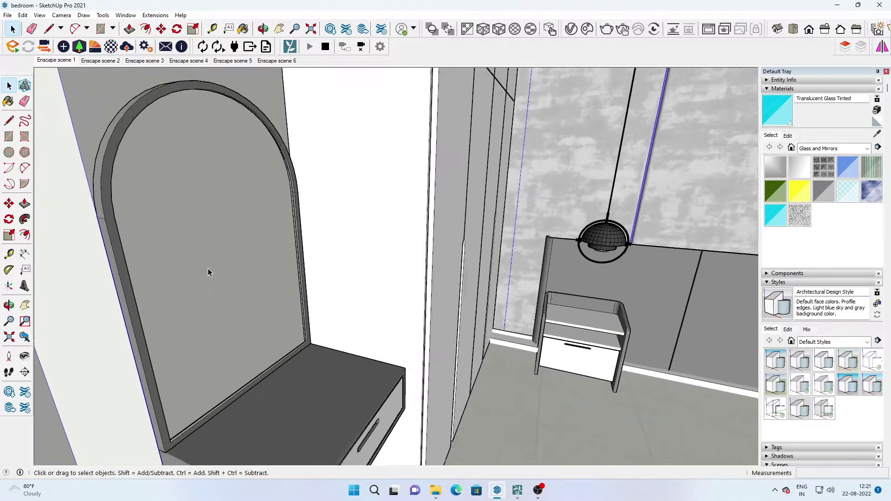
middle_drag(208, 273, 159, 292)
scroll(144, 147, up, 3)
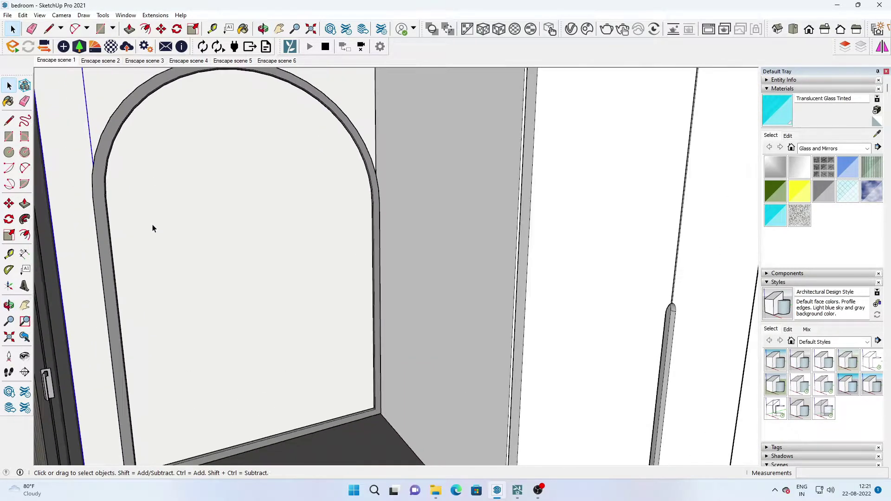
mouse_move(153, 228)
middle_down()
mouse_move(149, 207)
mouse_move(135, 210)
middle_up()
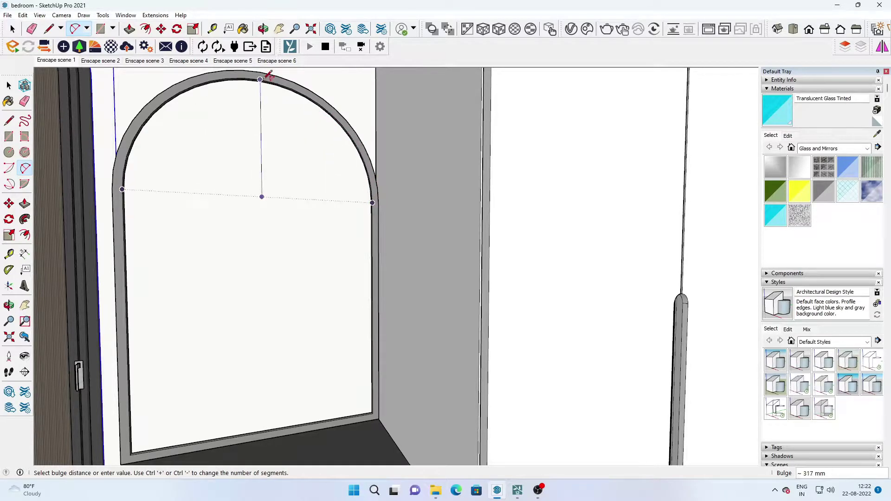
Step: Draw an arc along the mirror's curved top and a rectangle filling the opening below it
mouse_move(269, 75)
middle_down()
mouse_move(299, 169)
mouse_move(284, 231)
middle_up()
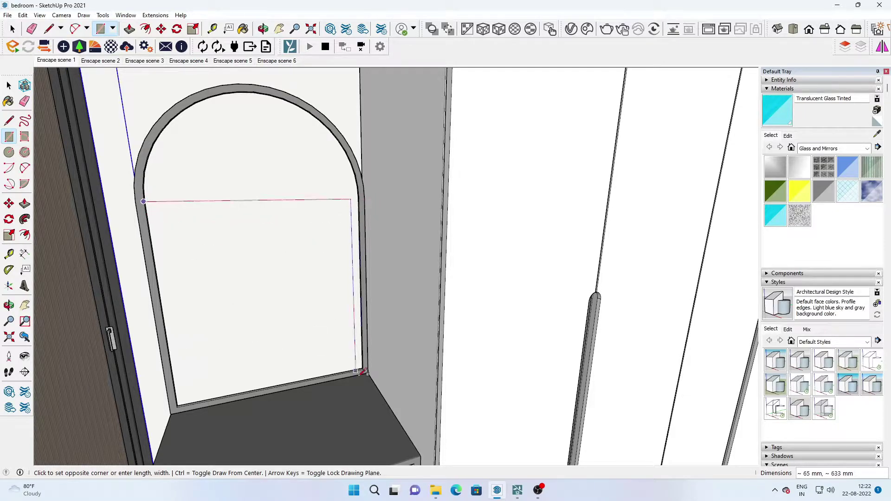
mouse_move(370, 365)
middle_down()
mouse_move(342, 318)
mouse_move(302, 323)
mouse_move(303, 232)
mouse_move(398, 229)
mouse_move(336, 265)
mouse_move(338, 274)
middle_up()
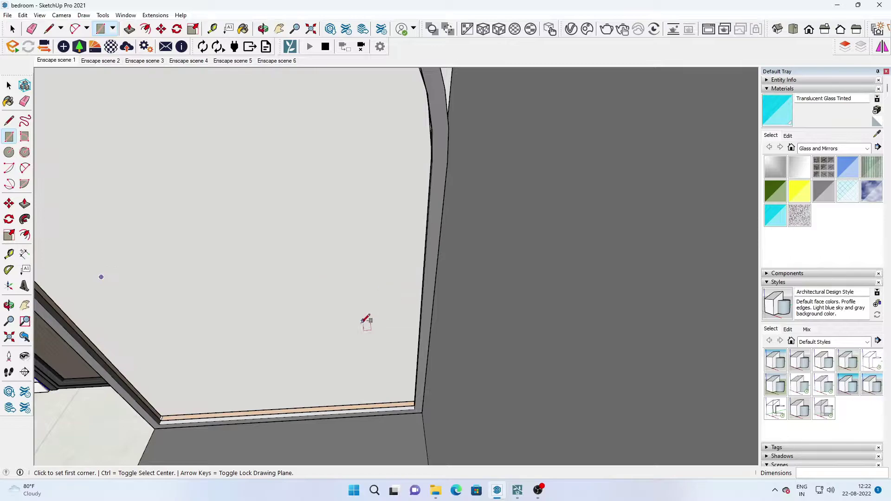
middle_drag(364, 318, 188, 405)
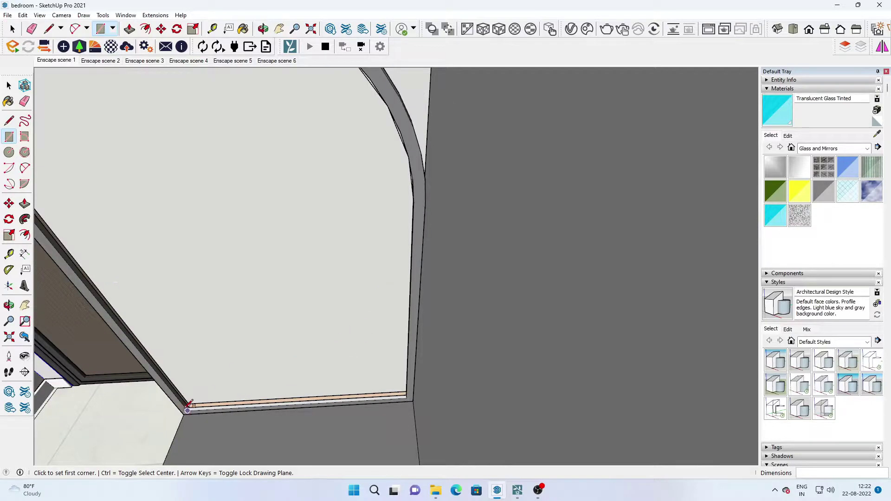
click(413, 192)
mouse_move(414, 191)
middle_down()
mouse_move(390, 185)
mouse_move(404, 225)
mouse_move(339, 215)
mouse_move(231, 168)
mouse_move(333, 255)
middle_up()
Step: Select the new mirror face and make it a group
key(space)
click(343, 185)
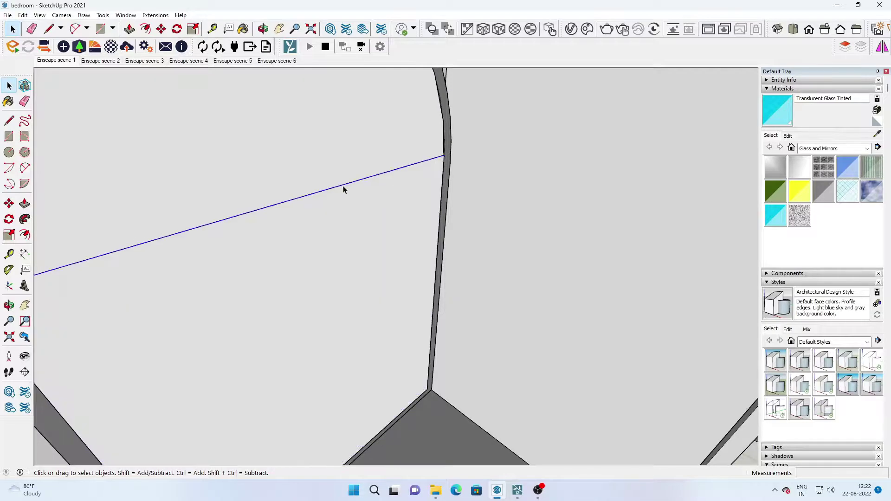
double_click(337, 202)
scroll(330, 195, down, 5)
right_click(342, 207)
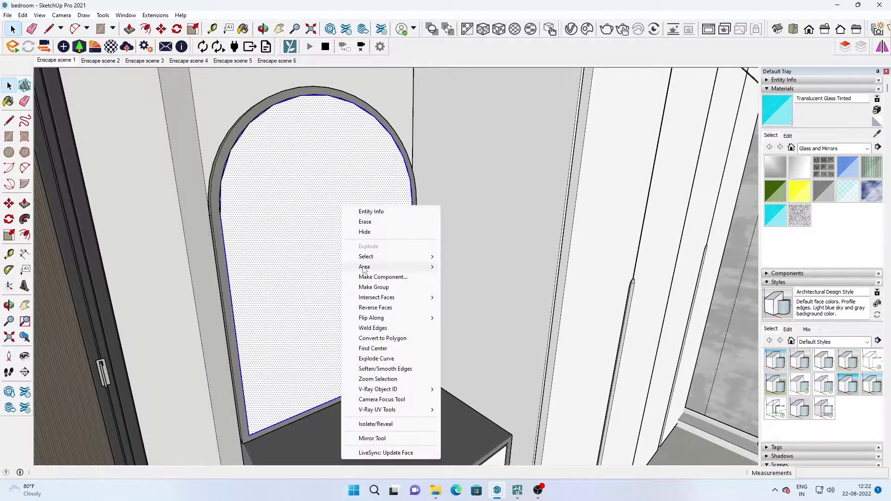
click(384, 288)
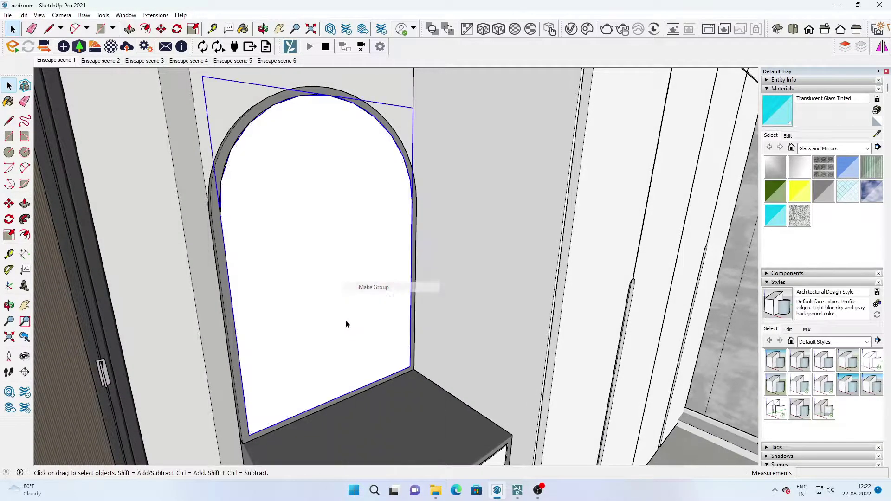
scroll(350, 330, up, 5)
scroll(353, 343, up, 3)
Step: Try giving the mirror group thickness with Push/Pull and inspect its lower corner
key(p)
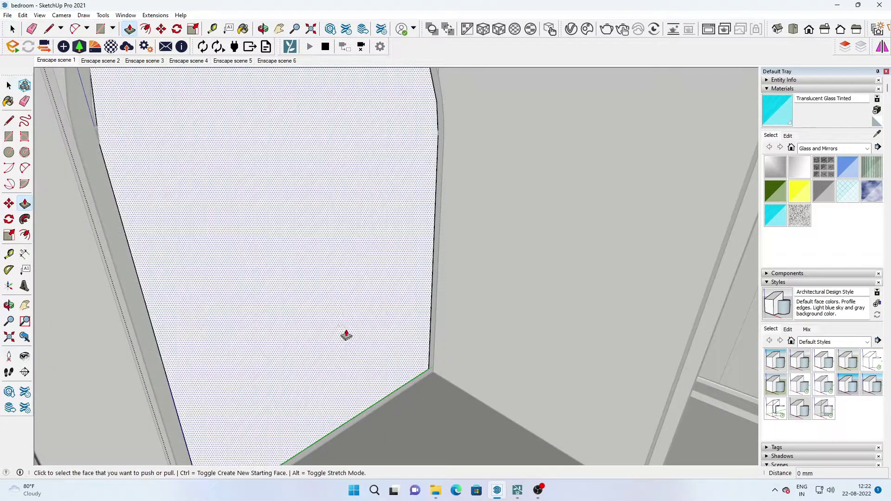
click(352, 374)
key(space)
scroll(330, 302, down, 5)
scroll(362, 385, up, 5)
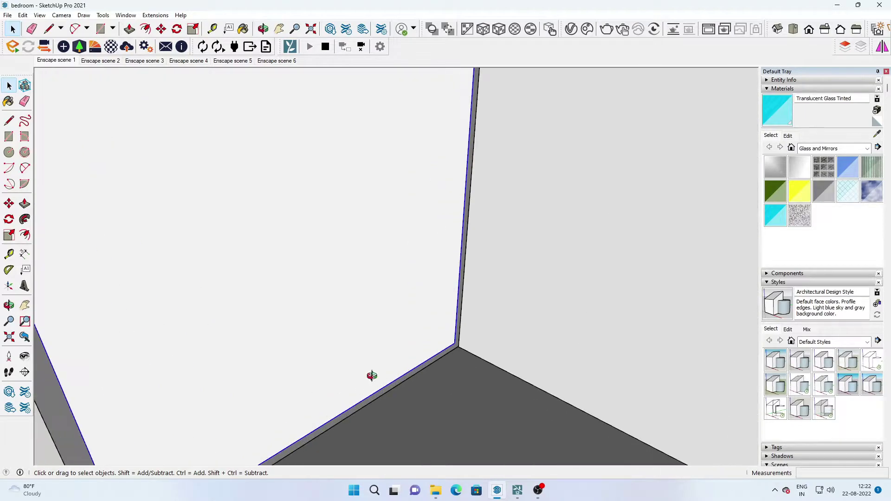
middle_drag(372, 376, 307, 424)
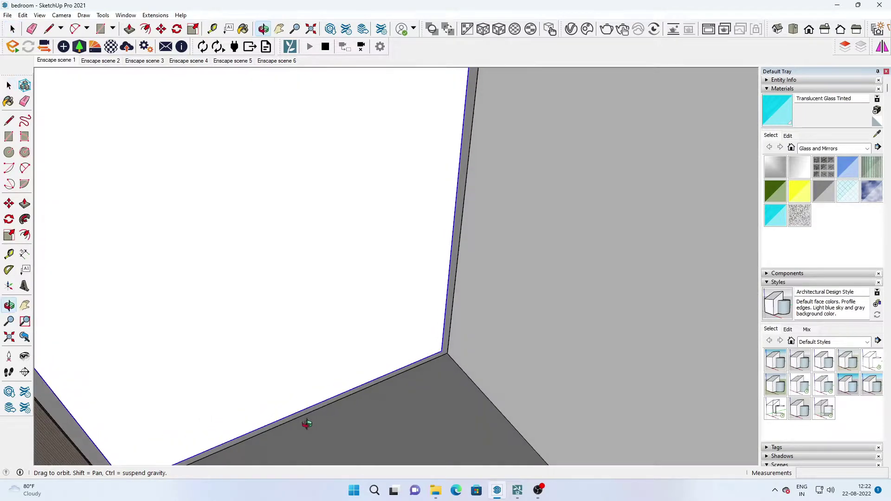
click(161, 29)
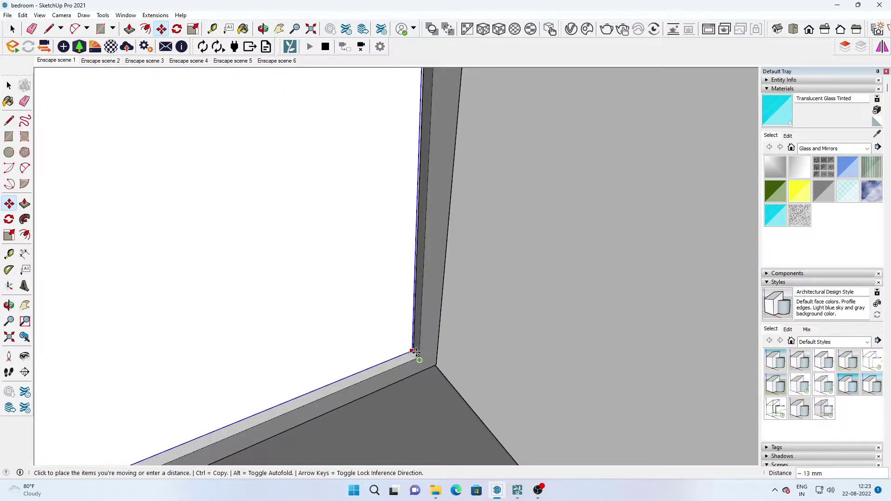
scroll(417, 352, up, 3)
middle_drag(438, 364, 403, 277)
key(space)
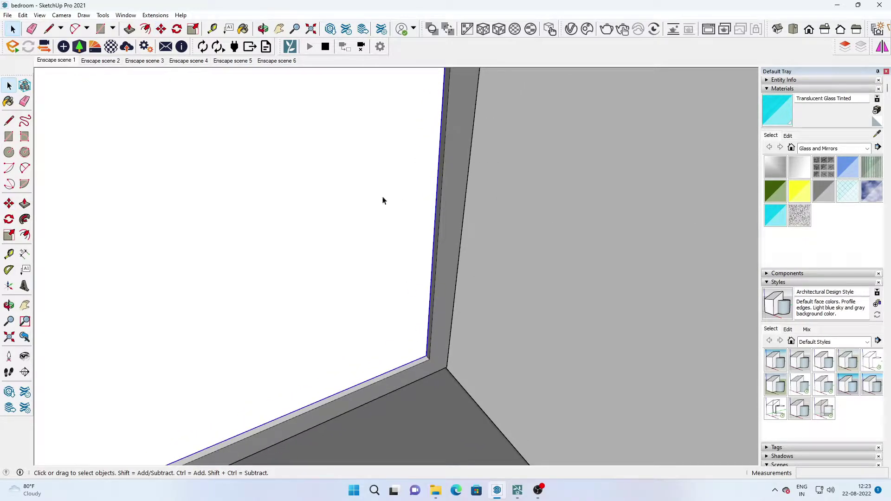
Step: Paint the mirror group's face with Translucent Glass Gold and exit the group
triple_click(393, 225)
click(808, 195)
click(423, 183)
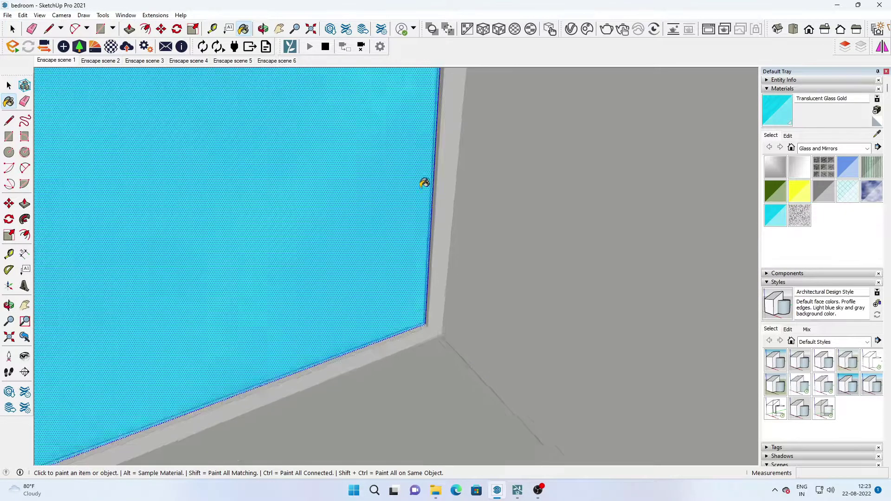
mouse_move(424, 183)
middle_down()
mouse_move(356, 291)
mouse_move(353, 270)
middle_up()
key(space)
click(479, 421)
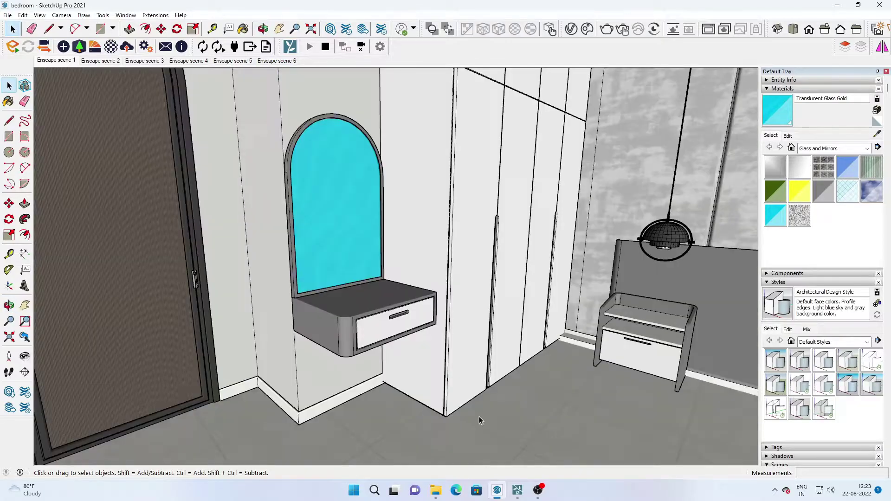
Step: Try Rough Glass 003, TransparentPlastic 008 and Interior Volume Glass 001 on the mirror
click(523, 490)
click(355, 185)
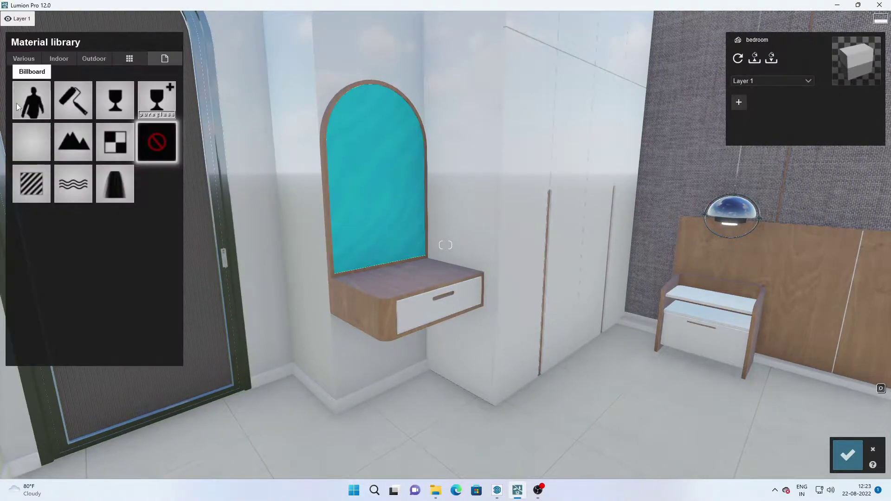
click(71, 60)
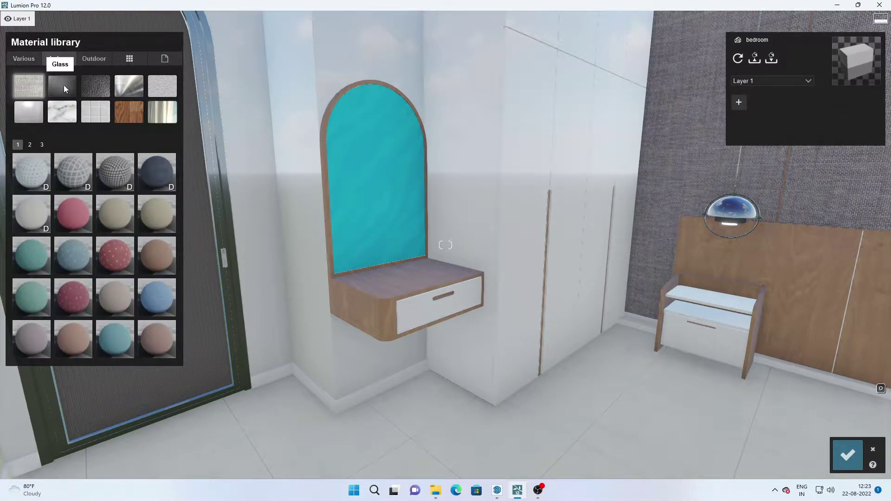
click(63, 86)
click(119, 290)
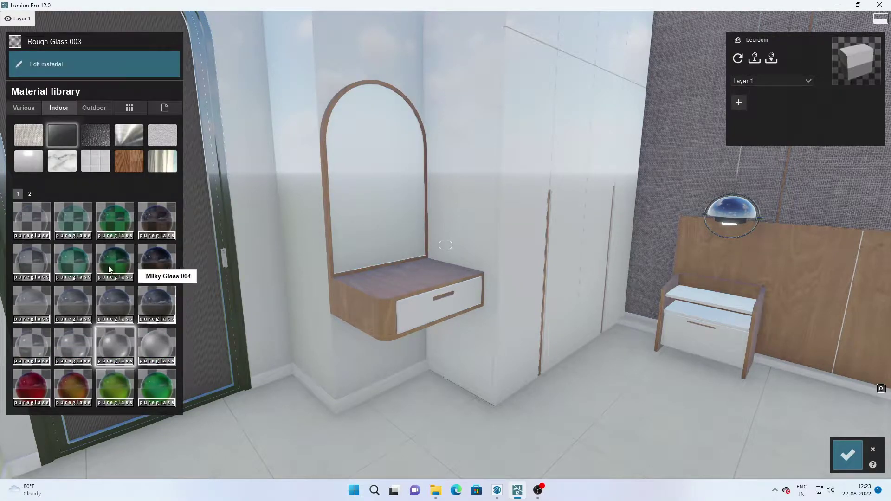
click(29, 194)
click(161, 382)
scroll(415, 182, up, 3)
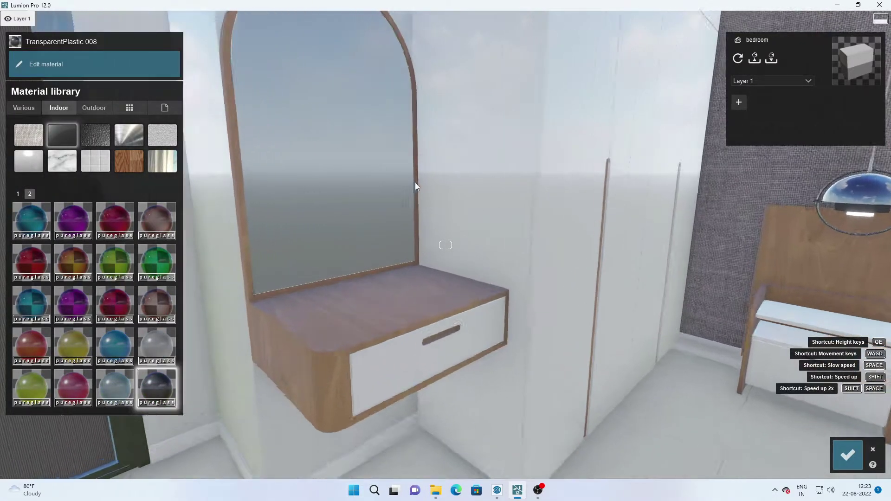
scroll(415, 186, up, 5)
click(17, 194)
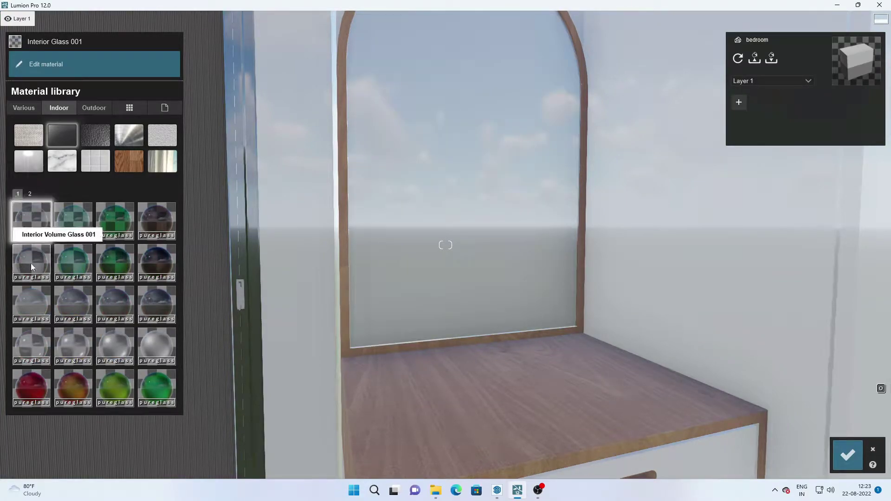
click(31, 263)
Step: Apply Custom Glass Advanced to the mirror with reflectivity raised to full
click(165, 108)
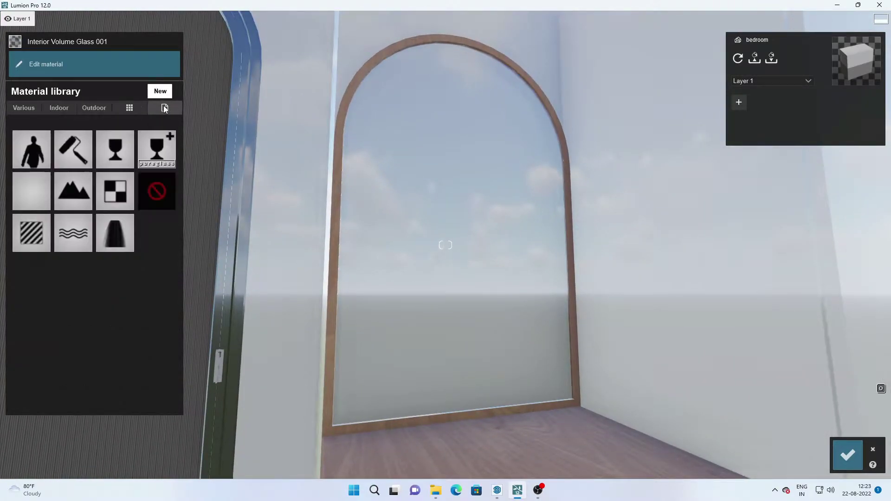
click(158, 153)
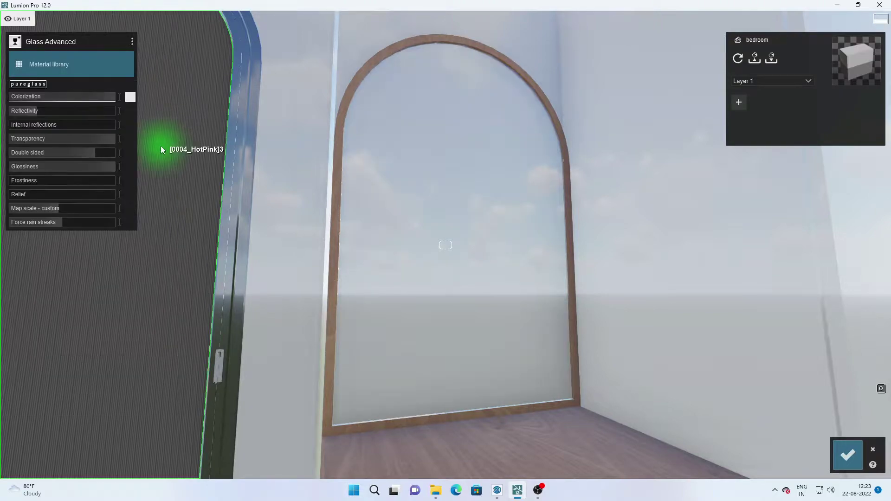
drag(53, 111, 144, 110)
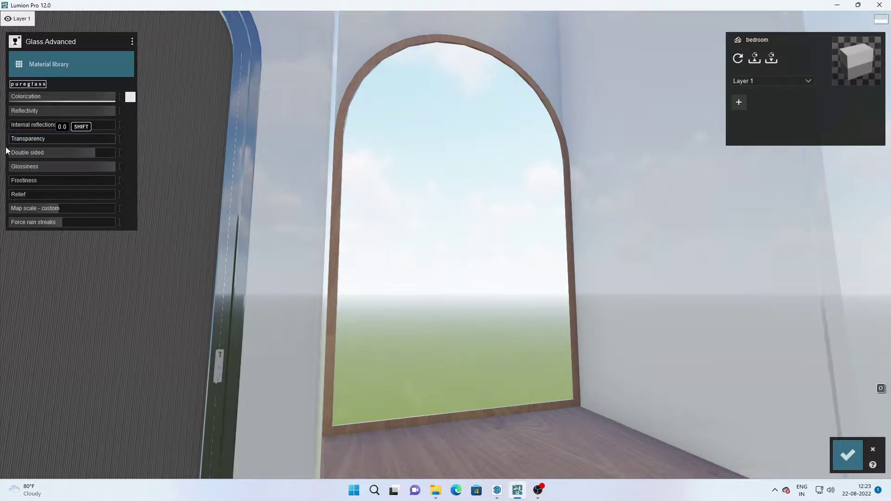
right_drag(325, 232, 232, 163)
right_drag(445, 246, 155, 191)
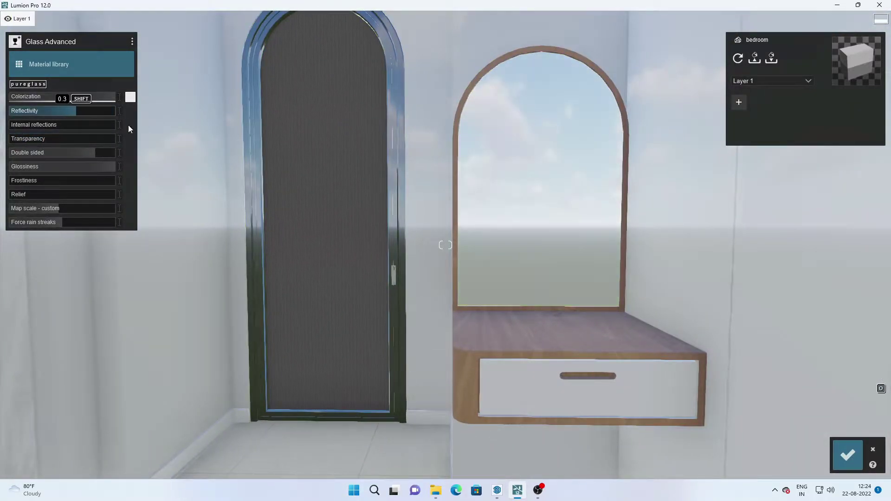
right_drag(128, 125, 292, 332)
Step: Confirm the glass material and pick Reflection control from the Utilities library
click(848, 455)
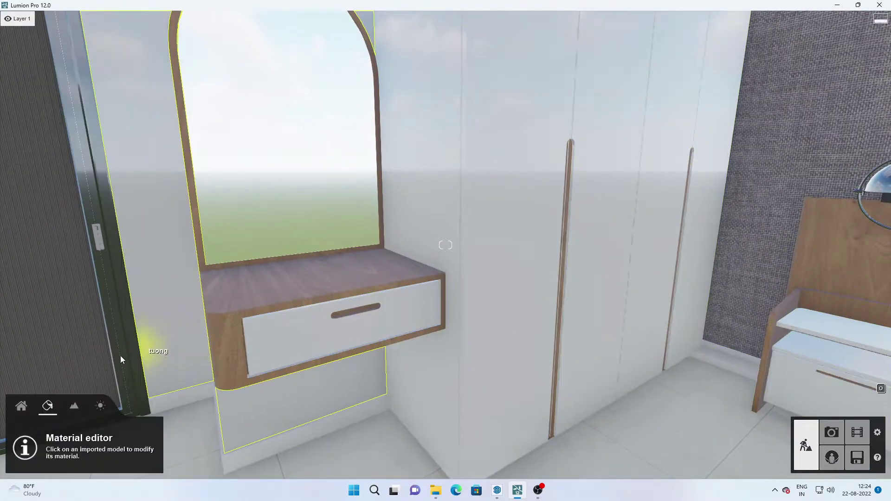
click(31, 406)
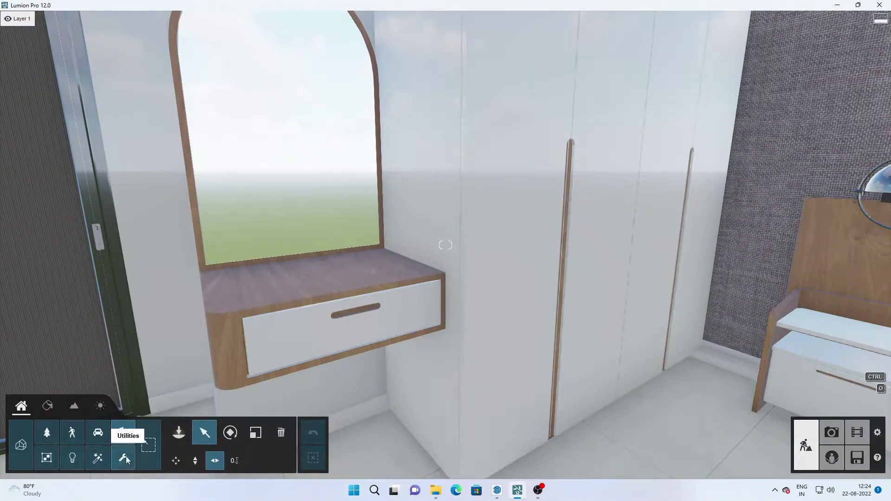
right_drag(217, 182, 131, 271)
click(179, 432)
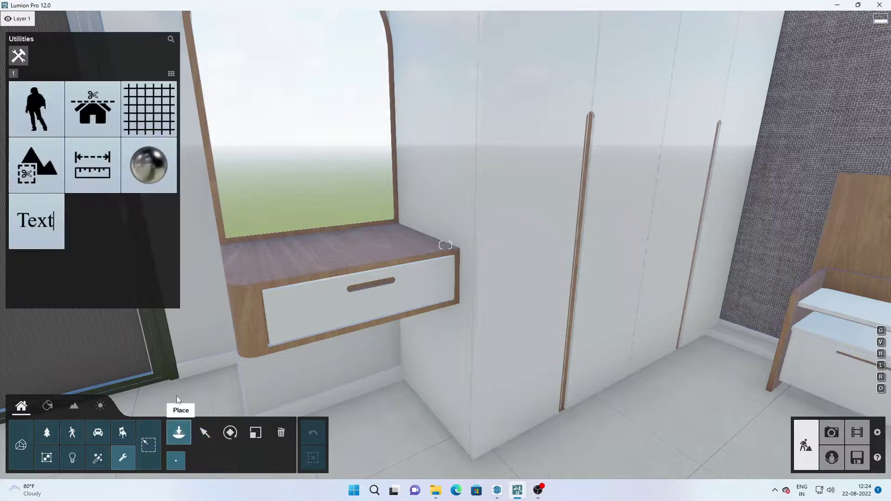
click(148, 163)
Step: Place the reflection control sphere on the floor near the mirror and wardrobe
right_drag(533, 397, 532, 403)
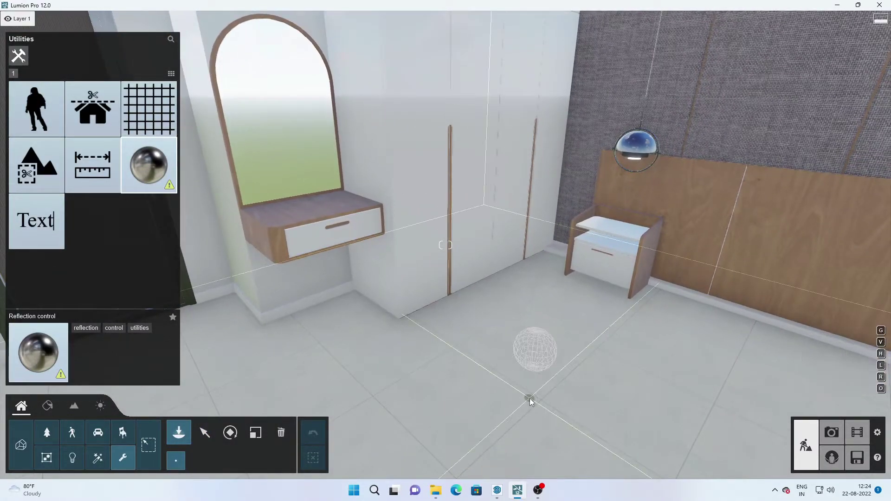
click(531, 398)
mouse_move(531, 398)
right_down()
mouse_move(325, 394)
mouse_move(164, 102)
right_up()
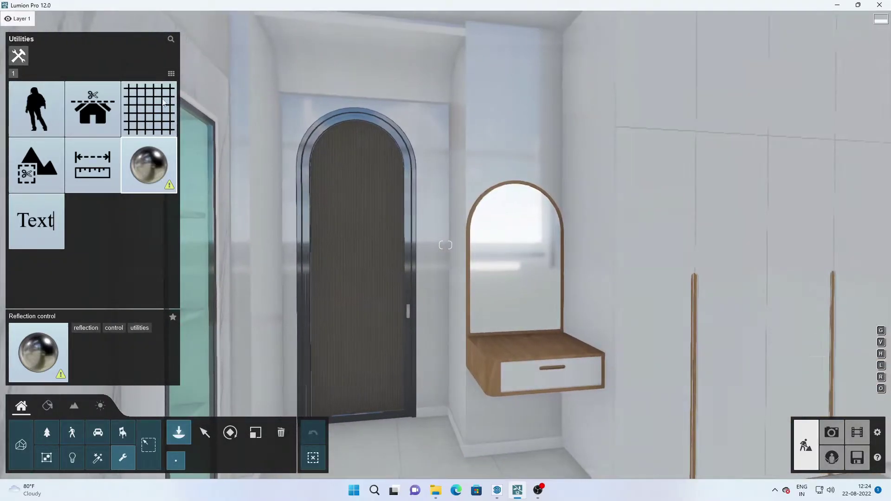
right_drag(490, 207, 68, 351)
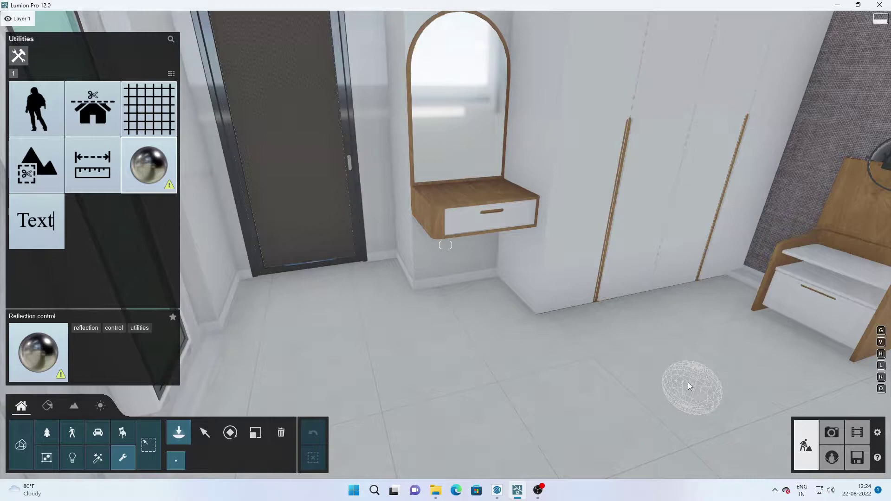
click(112, 328)
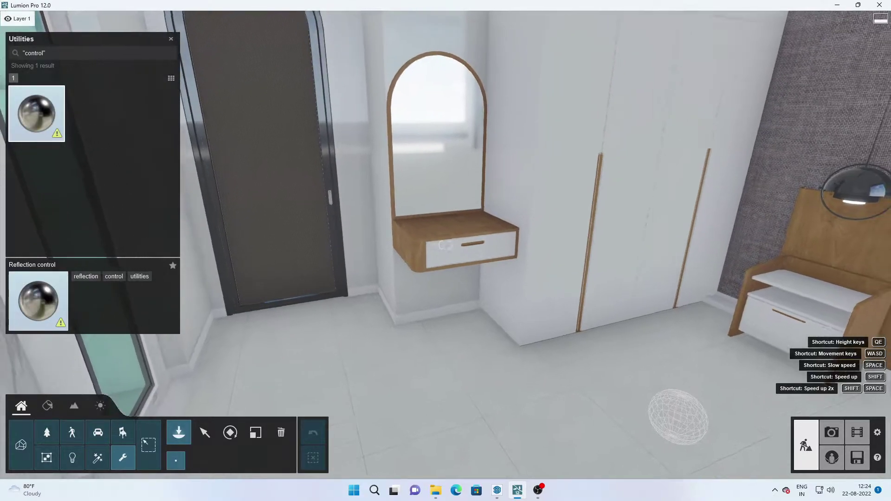
right_drag(688, 395, 214, 411)
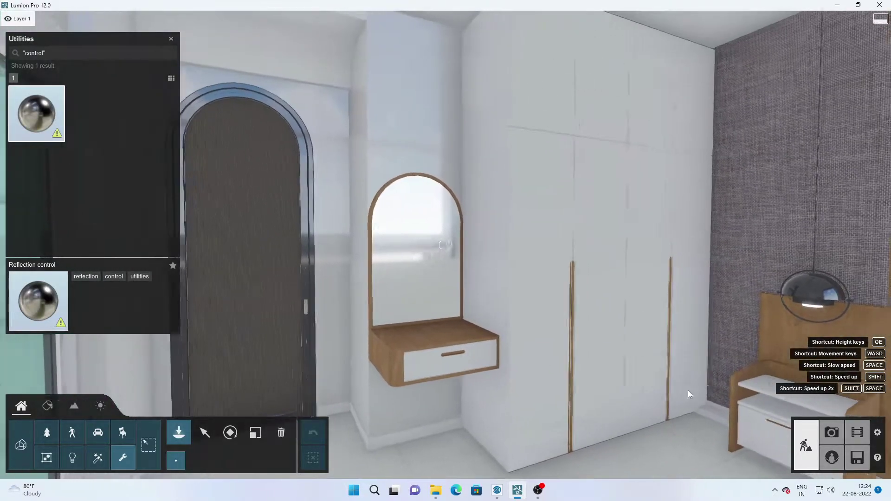
click(206, 439)
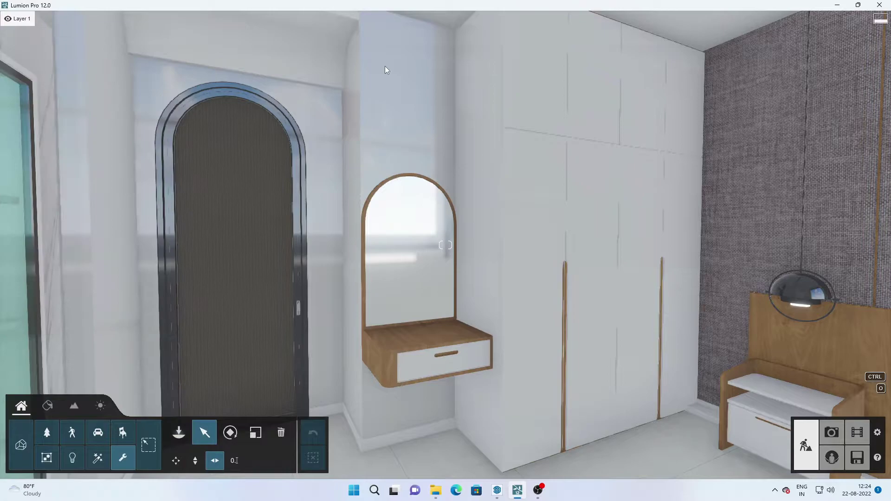
Step: Select a surface for material editing and view it against the bed wall
click(47, 406)
click(370, 129)
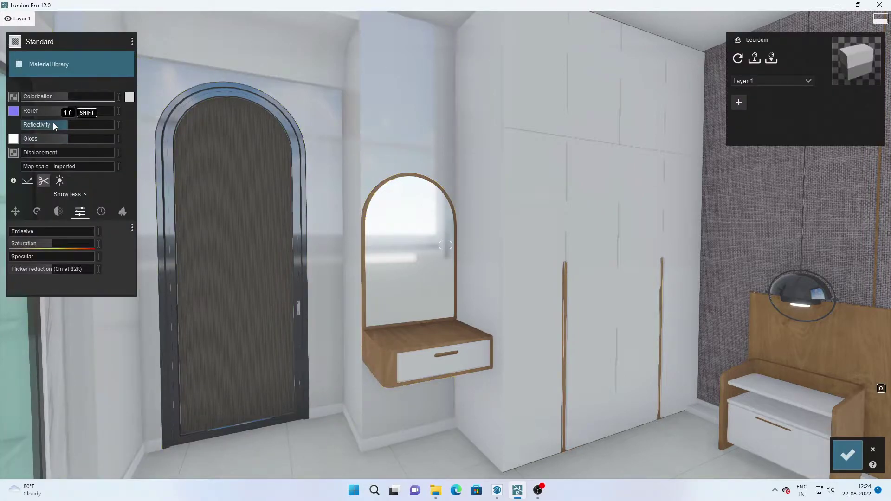
scroll(449, 300, up, 3)
scroll(450, 300, up, 3)
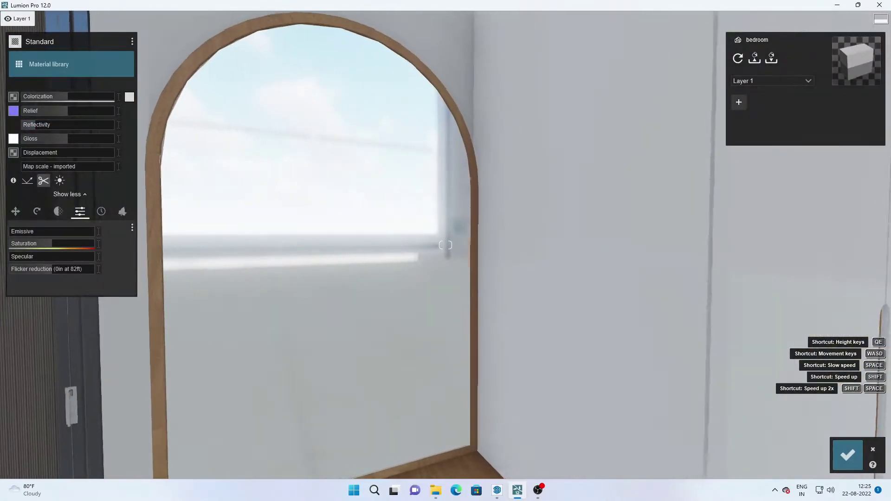
scroll(450, 300, up, 2)
right_drag(372, 276, 382, 416)
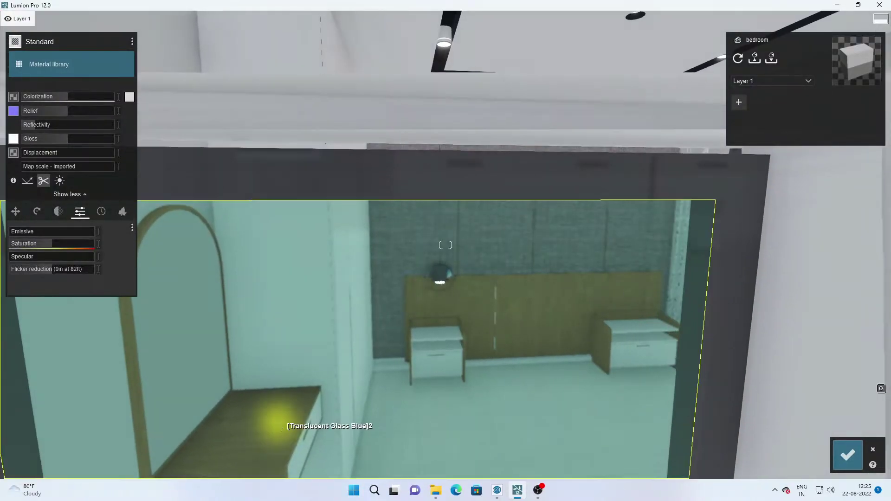
mouse_move(382, 416)
right_down()
mouse_move(279, 421)
mouse_move(282, 437)
mouse_move(370, 374)
right_up()
scroll(280, 421, up, 2)
scroll(274, 442, down, 3)
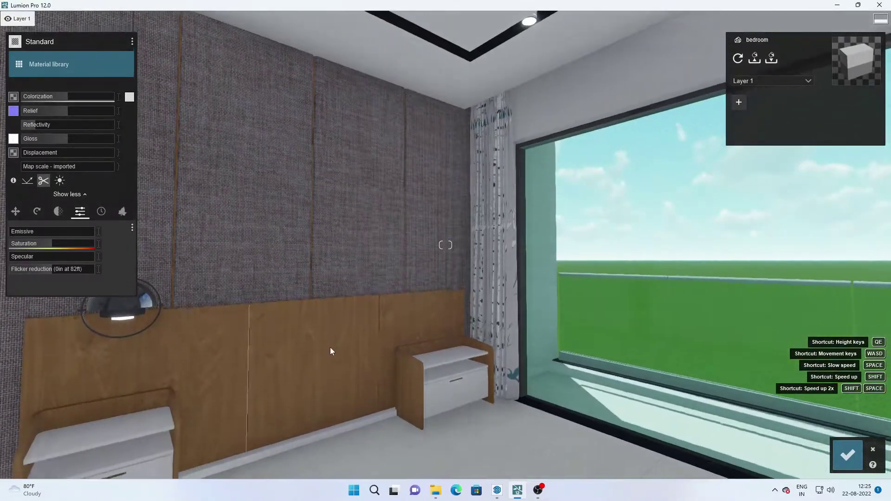
scroll(366, 369, down, 3)
scroll(609, 423, up, 3)
Step: Confirm the material edits and browse Objects to the Decoration canvas collection
click(847, 455)
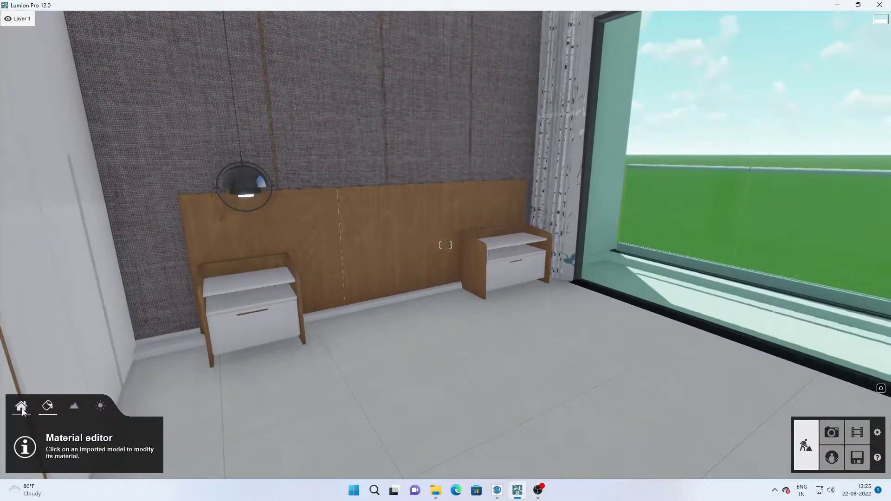
click(21, 407)
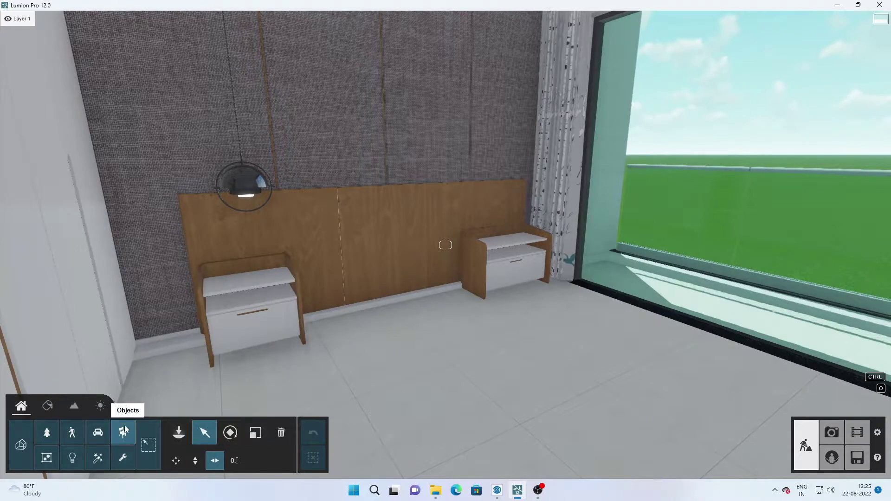
click(178, 433)
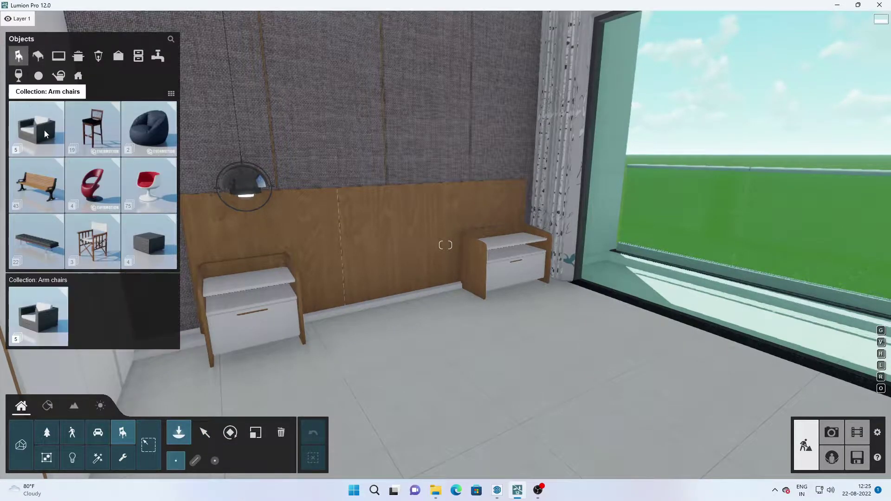
click(43, 130)
click(23, 93)
click(38, 56)
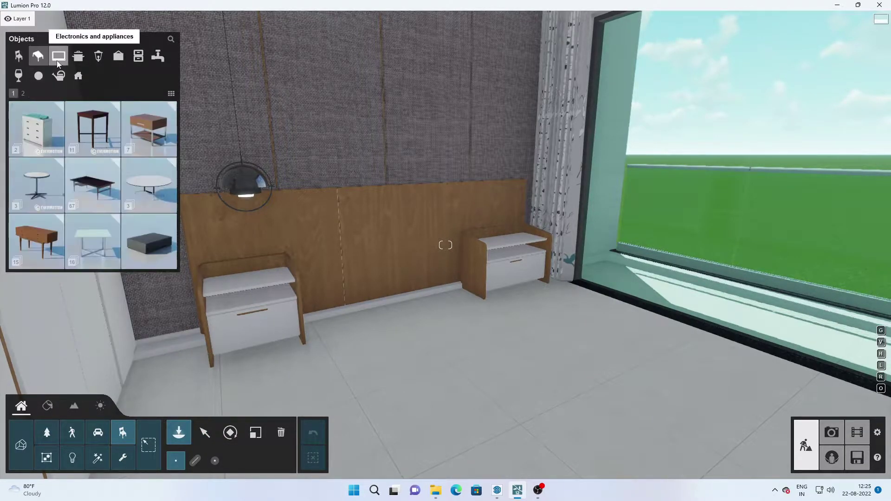
click(24, 93)
click(62, 58)
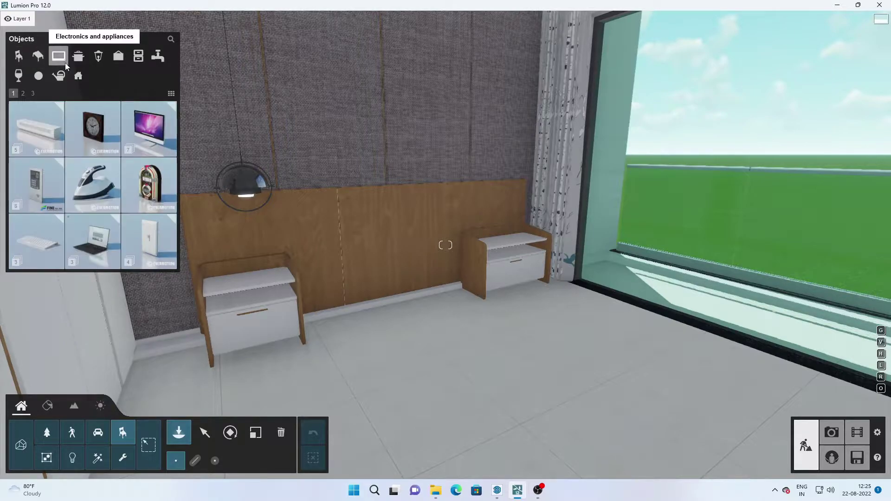
click(111, 56)
click(23, 92)
click(93, 241)
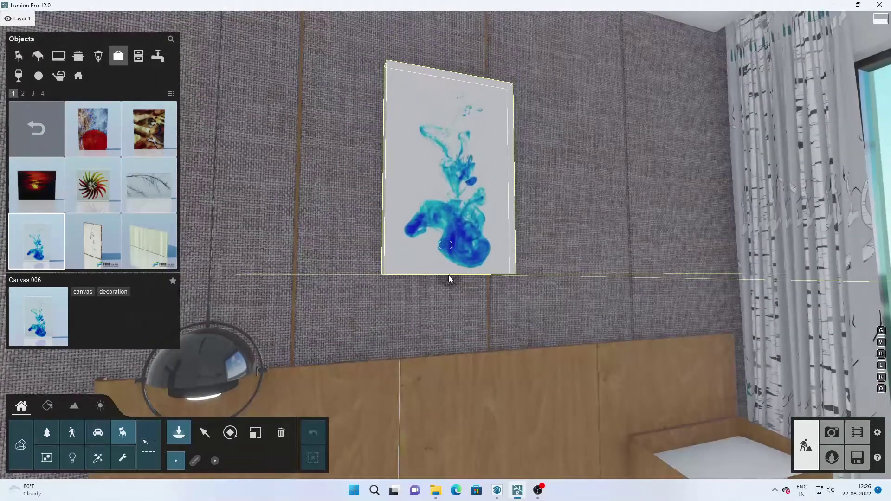
Step: Place the blue ink Canvas 006 on the bed wall, then pick Canvas 005
click(23, 94)
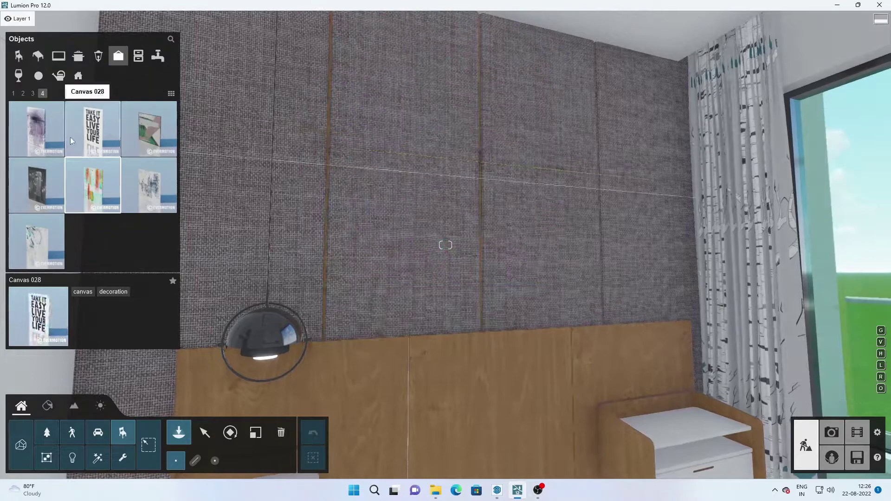
click(13, 93)
click(36, 241)
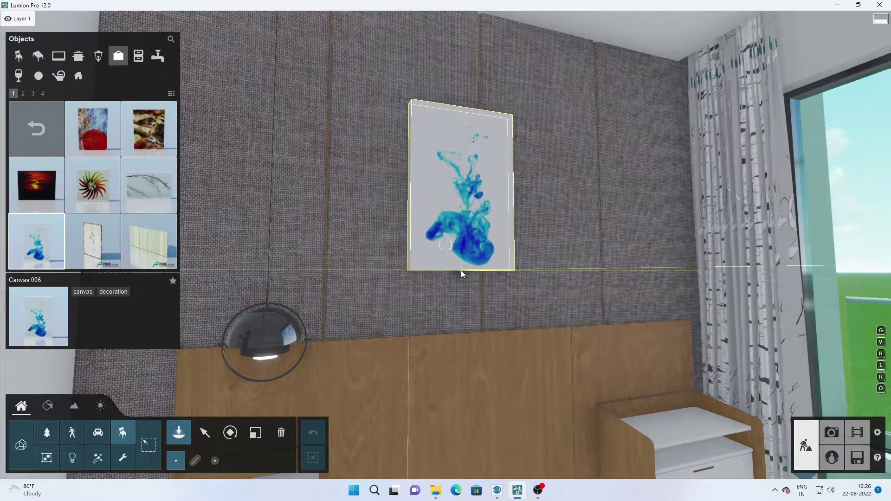
click(462, 274)
right_drag(462, 274, 369, 139)
click(148, 185)
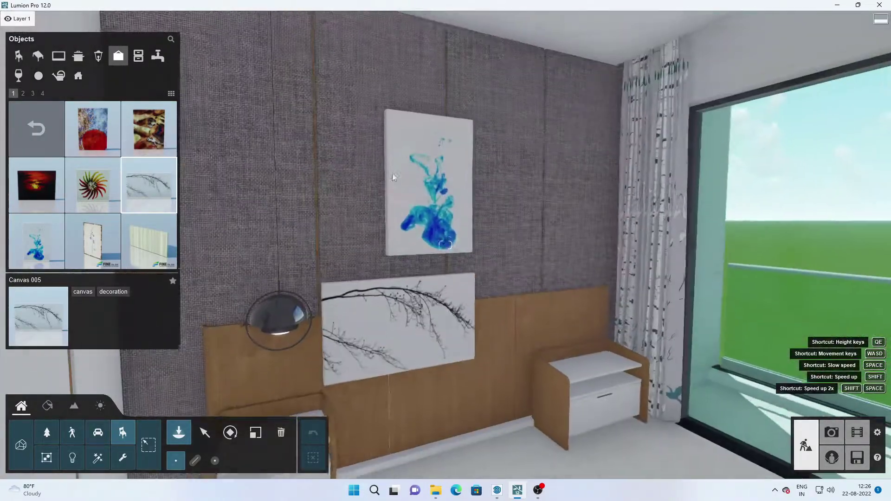
key(Escape)
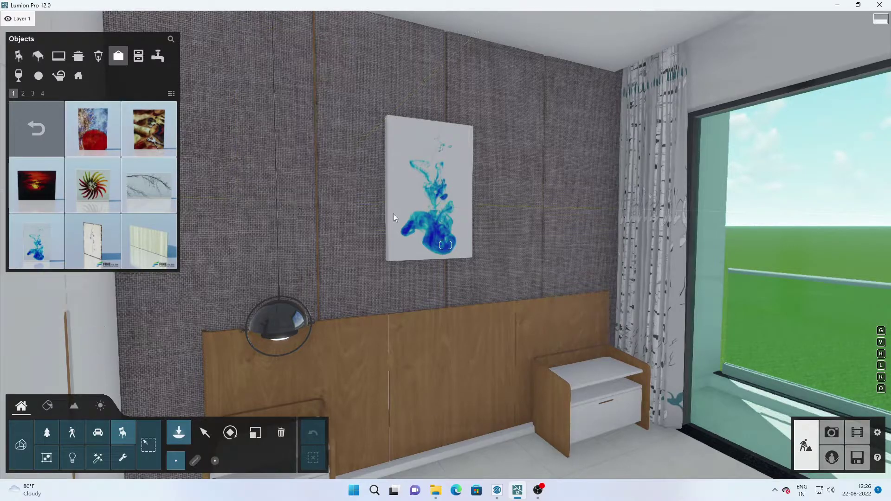
Step: Delete Canvas 006 and position the branch-print Canvas 005 above the headboard
scroll(438, 220, up, 5)
click(281, 433)
click(407, 272)
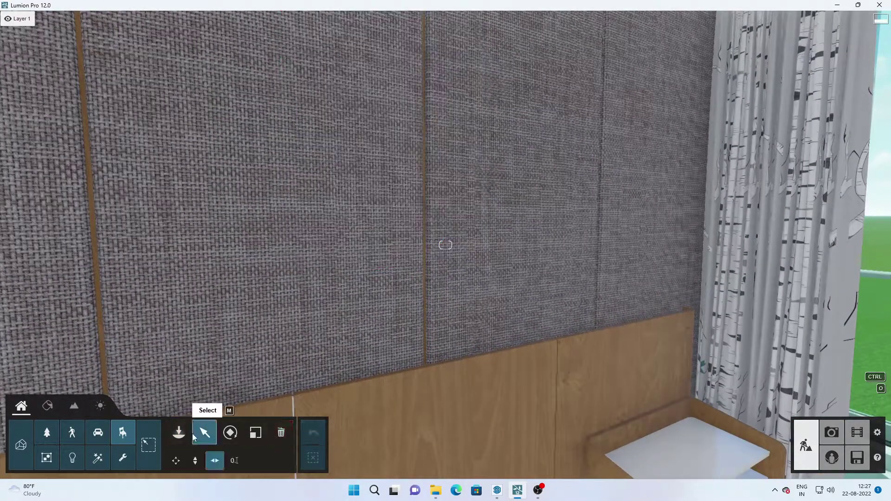
scroll(464, 232, down, 5)
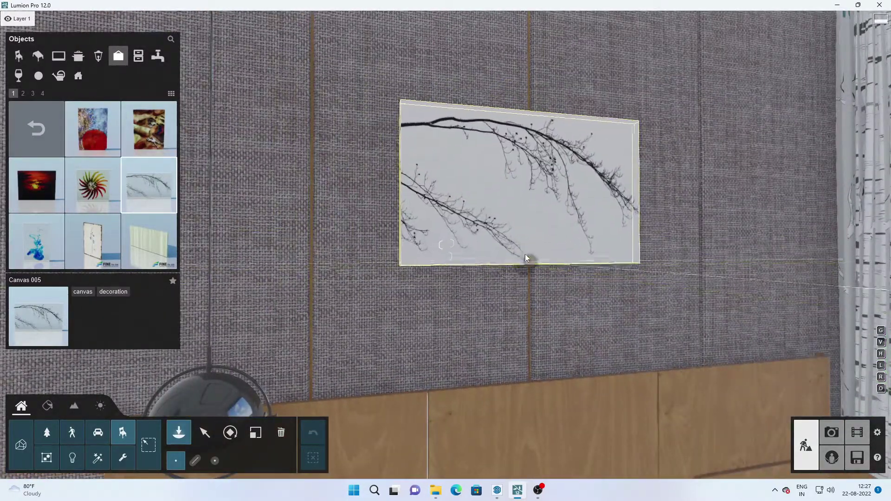
mouse_move(528, 259)
right_down()
mouse_move(513, 349)
mouse_move(407, 372)
right_up()
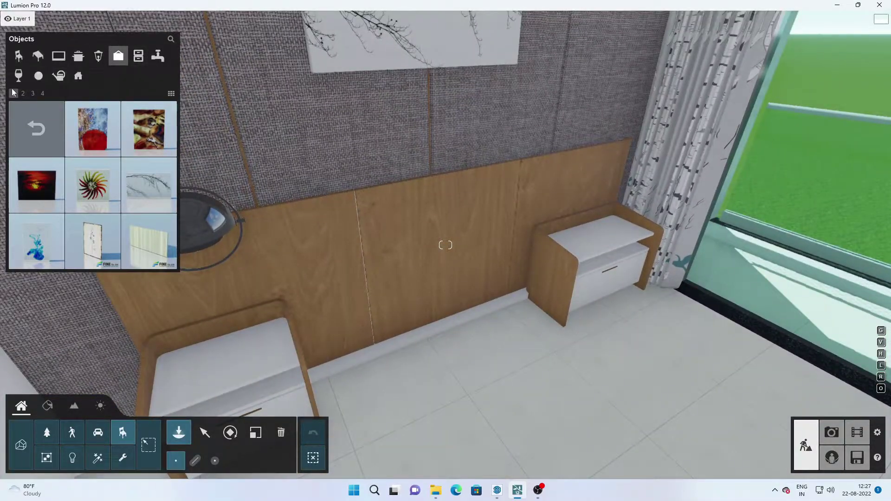
Step: Place the brown-and-white Bag 004 on the corner wooden shelf
click(37, 129)
right_drag(603, 232, 713, 153)
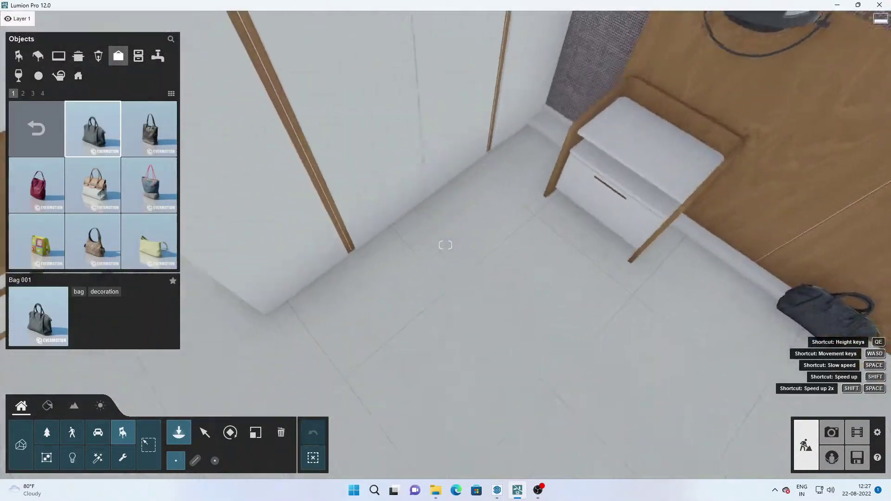
right_drag(514, 211, 325, 195)
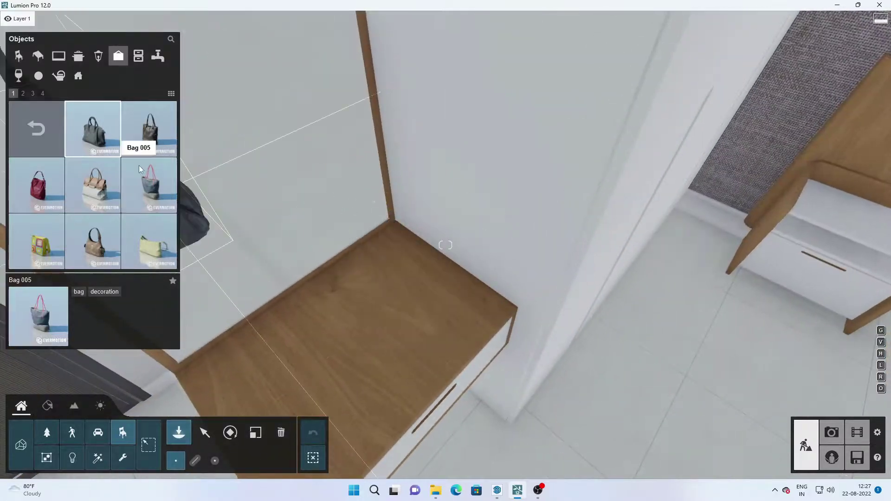
click(428, 286)
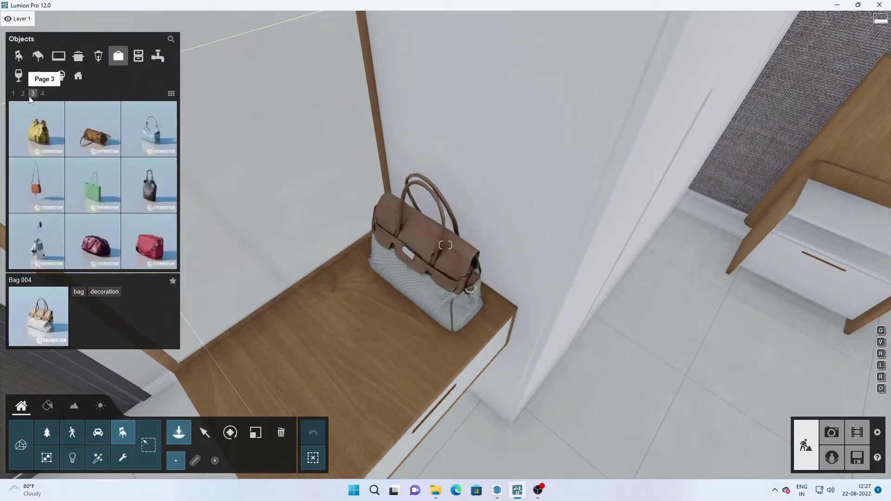
Step: Browse the bags and categories to the beds collection and preview Bed 001
click(42, 93)
click(36, 129)
right_drag(319, 360, 259, 335)
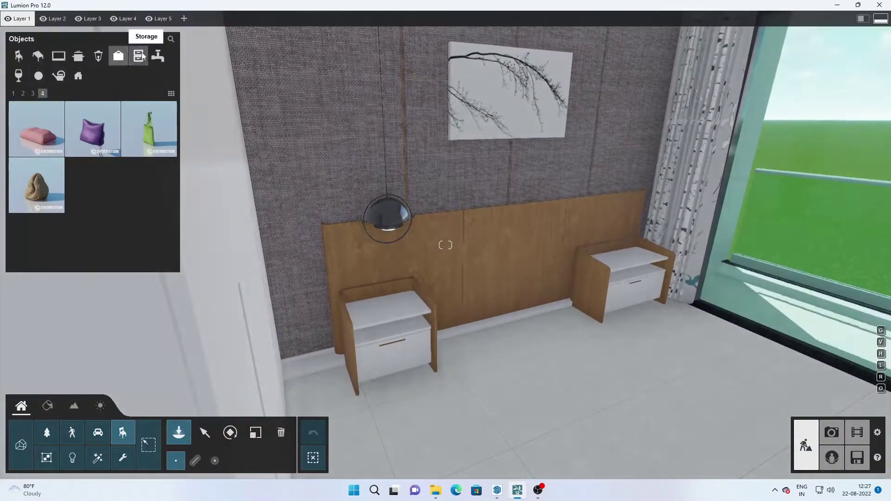
click(158, 55)
click(39, 76)
click(91, 189)
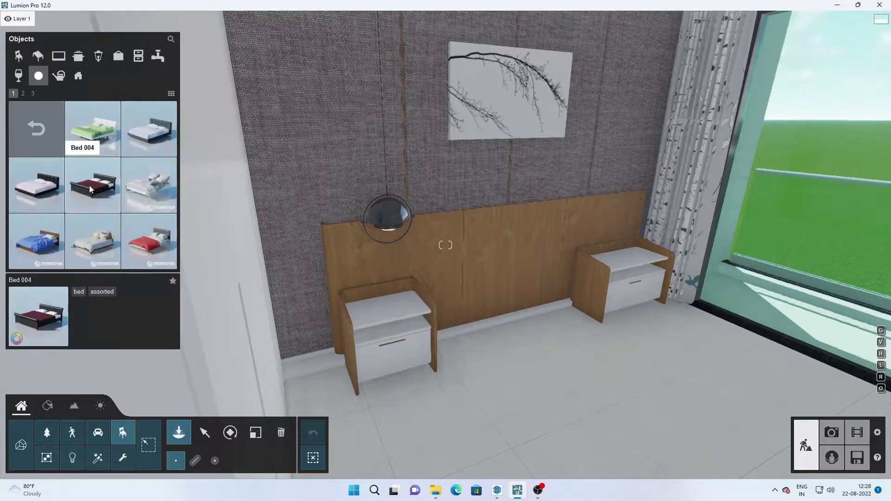
click(93, 128)
drag(542, 358, 525, 316)
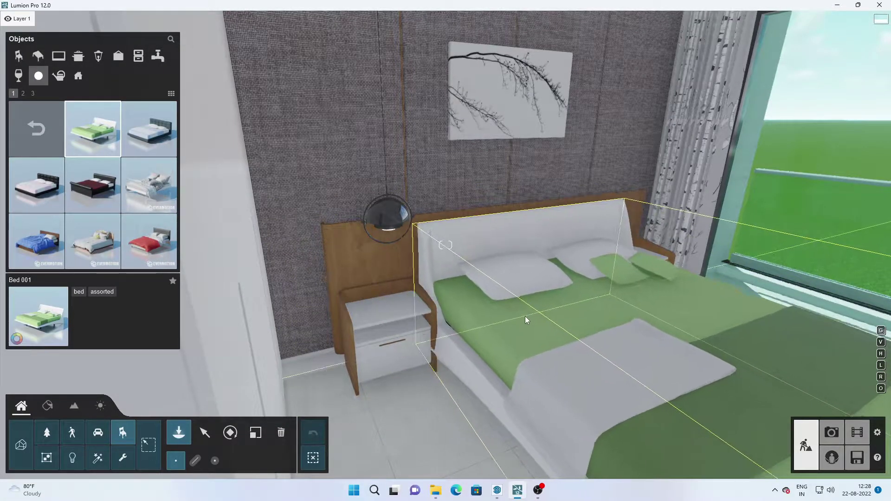
Step: Preview Beds 002, 006 and 008, then place Bed 002 against the headboard
click(148, 129)
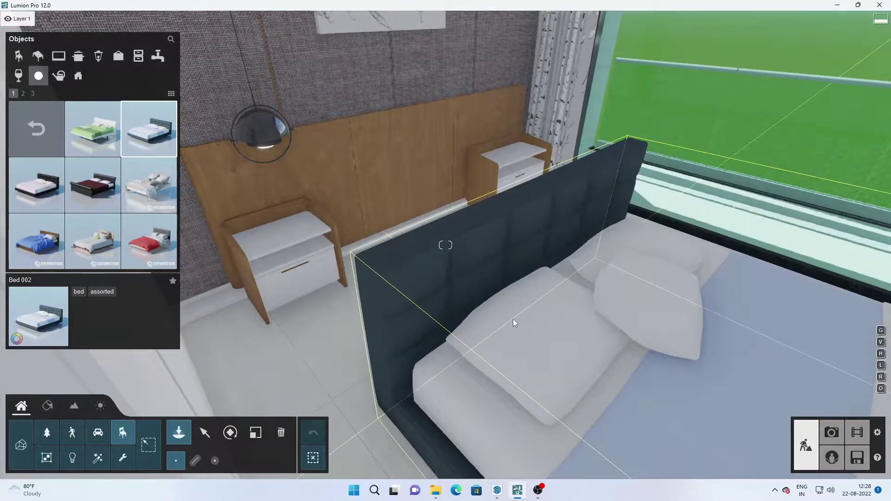
click(59, 195)
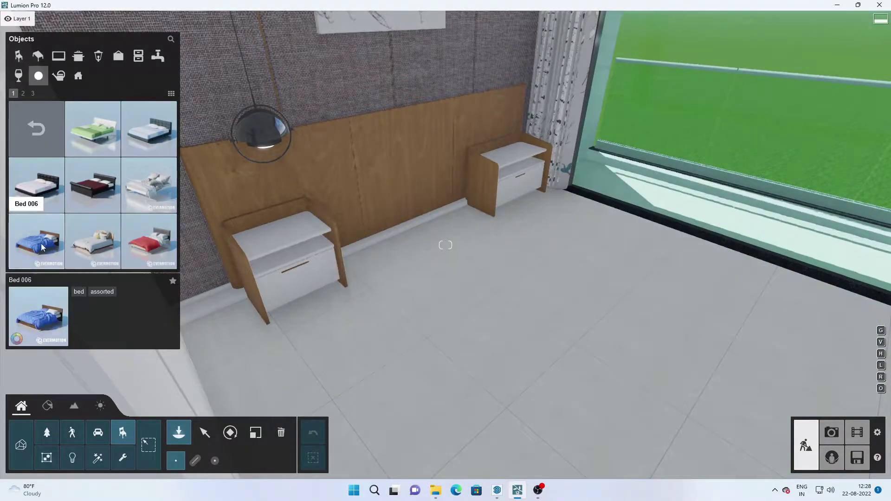
click(42, 247)
click(148, 241)
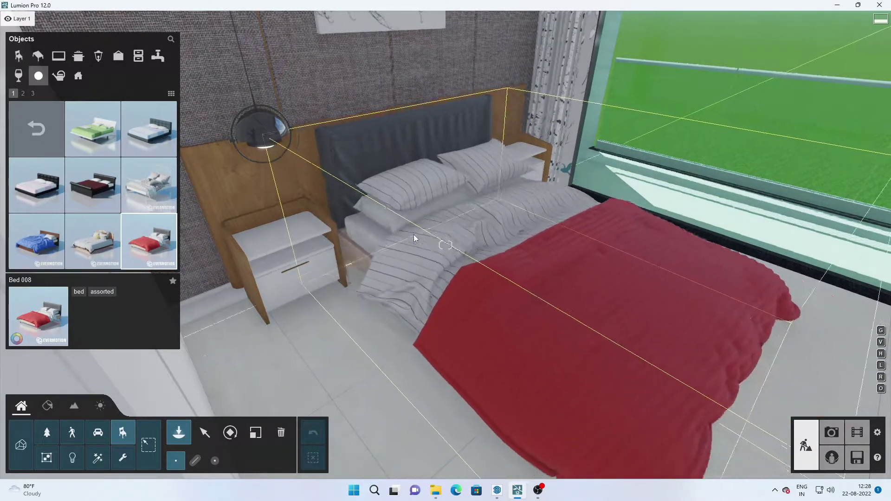
click(22, 93)
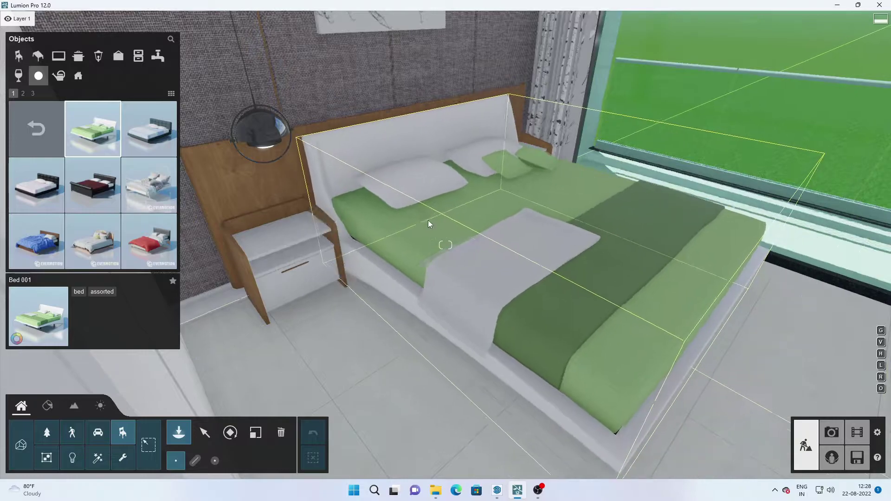
click(149, 129)
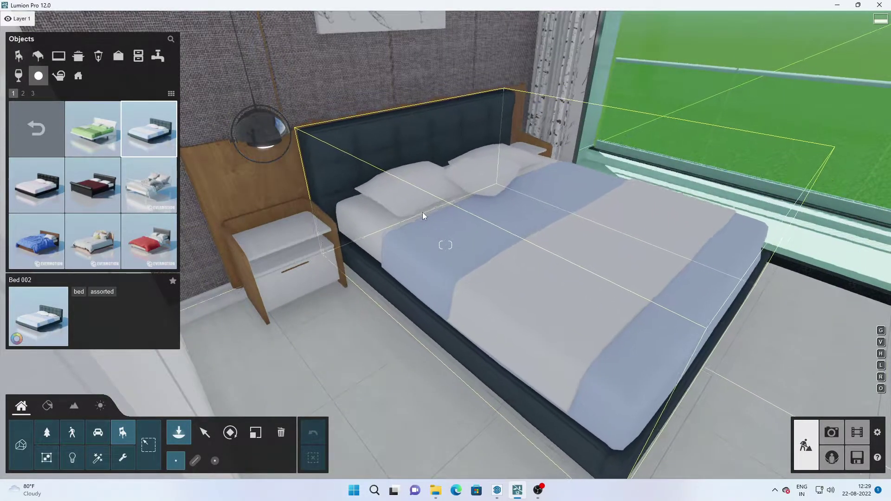
click(426, 221)
mouse_move(494, 271)
right_down()
mouse_move(325, 311)
mouse_move(498, 406)
right_up()
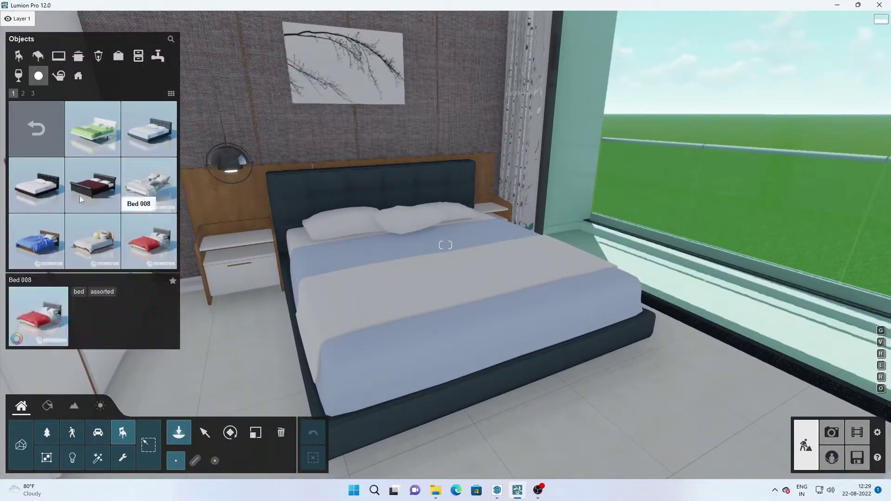
Step: Preview Bed 027, Bed 025 and Bed 013, then cancel the placement
click(32, 93)
click(36, 129)
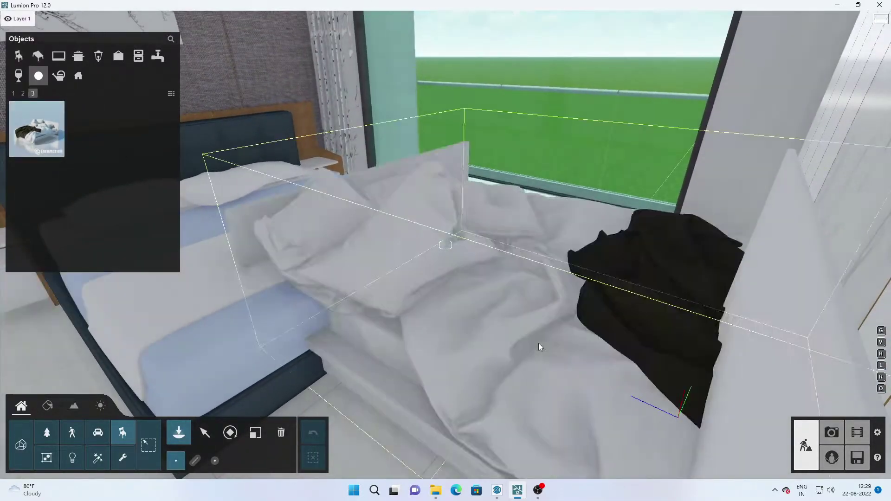
click(23, 93)
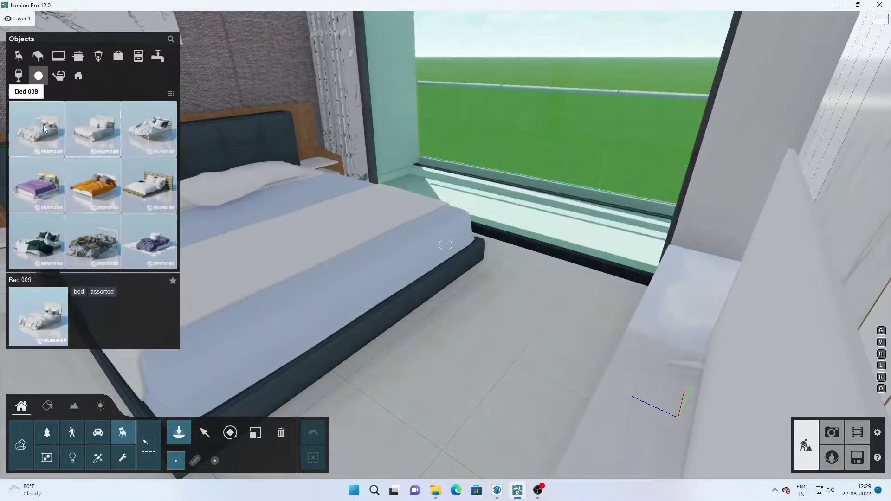
click(149, 241)
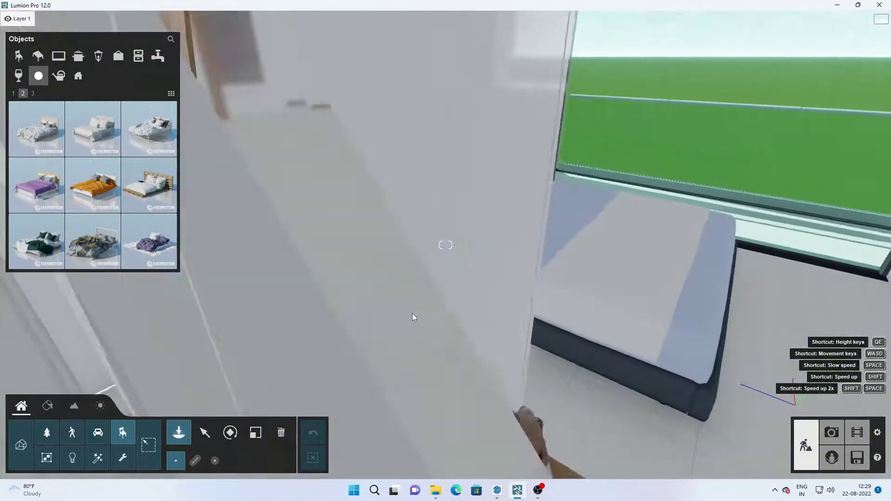
right_drag(360, 303, 422, 314)
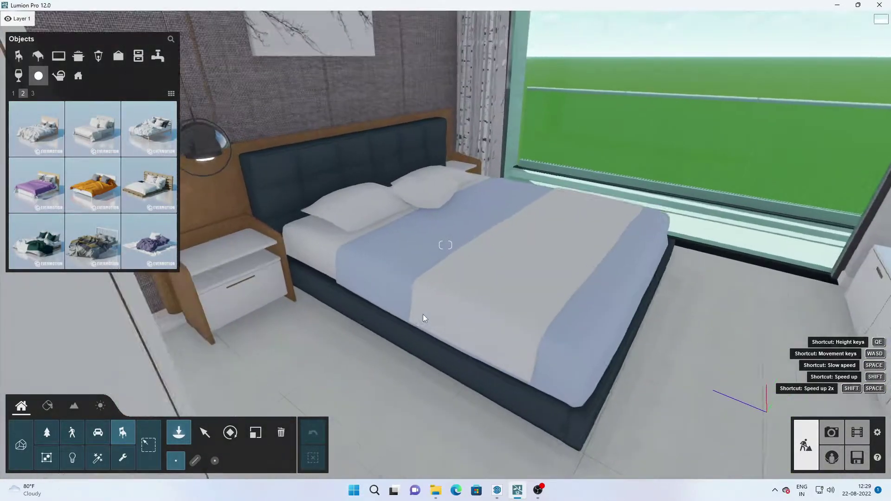
click(37, 185)
key(Escape)
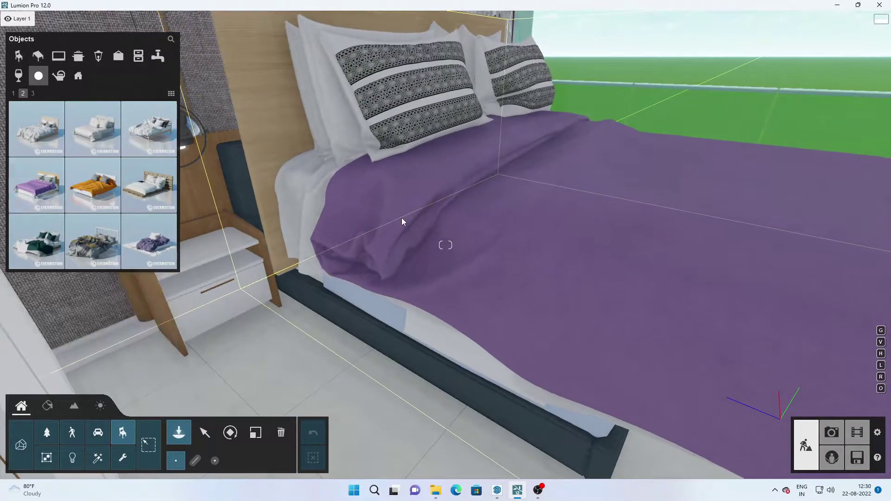
Step: Delete the blue bed, place purple Bed 013 against the headboard wall and select it
click(281, 433)
click(179, 432)
click(37, 186)
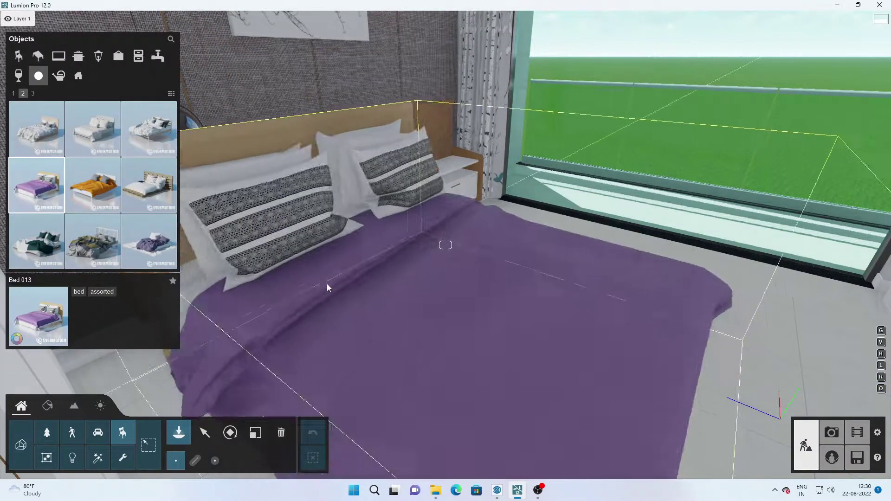
click(352, 242)
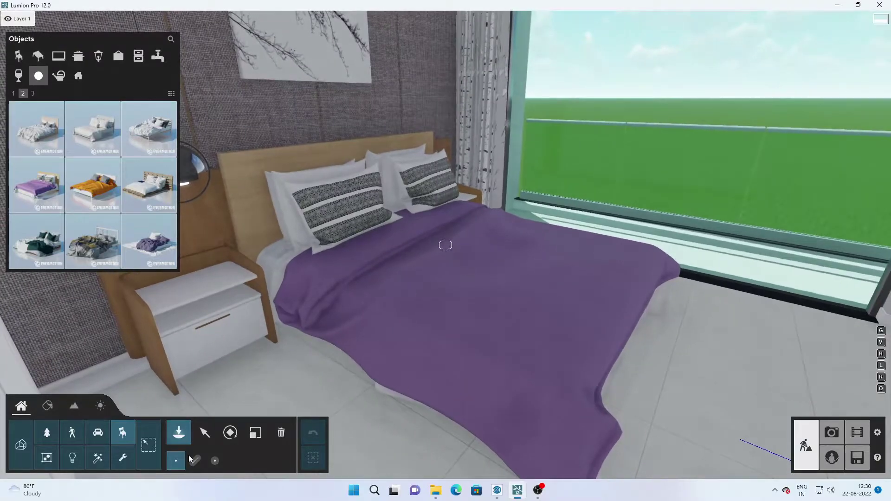
click(205, 433)
click(344, 273)
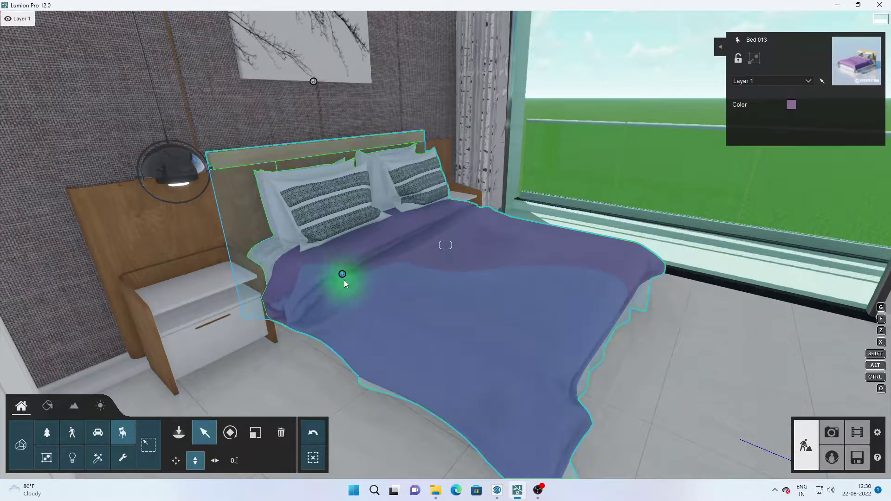
Step: Orbit around the room and preview Bed 009 as a replacement for the purple bed
right_drag(344, 280, 391, 285)
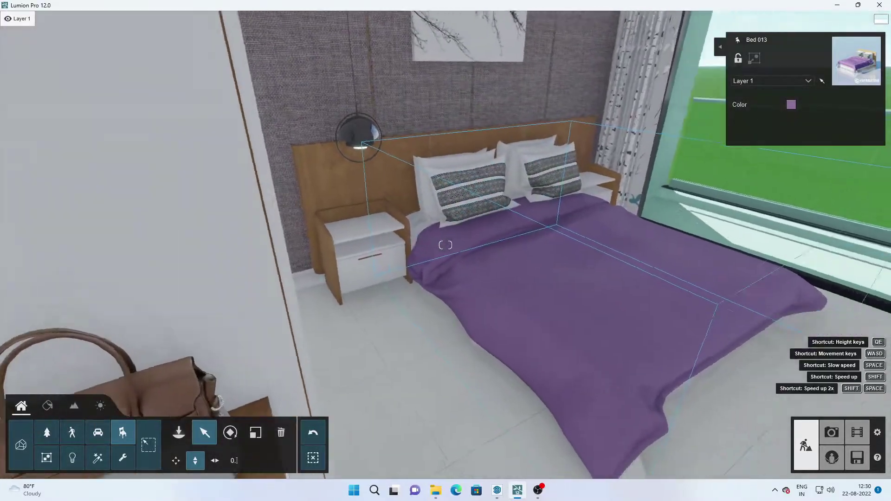
right_drag(626, 304, 821, 354)
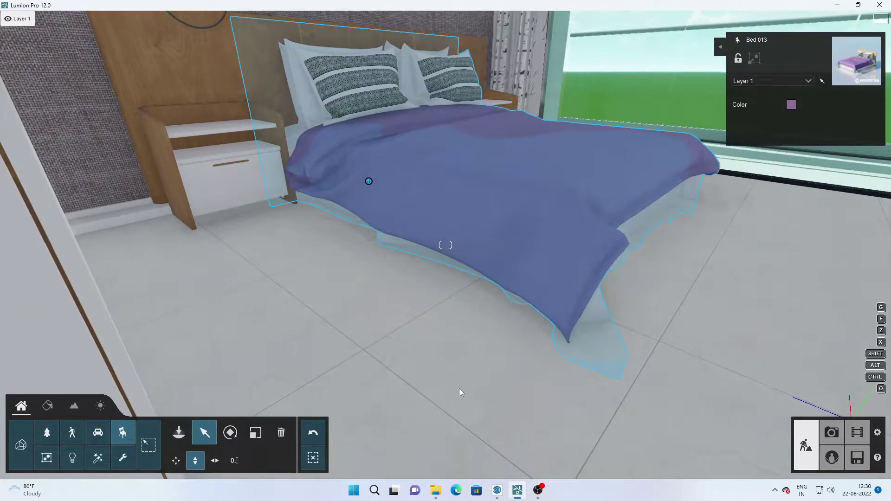
click(178, 432)
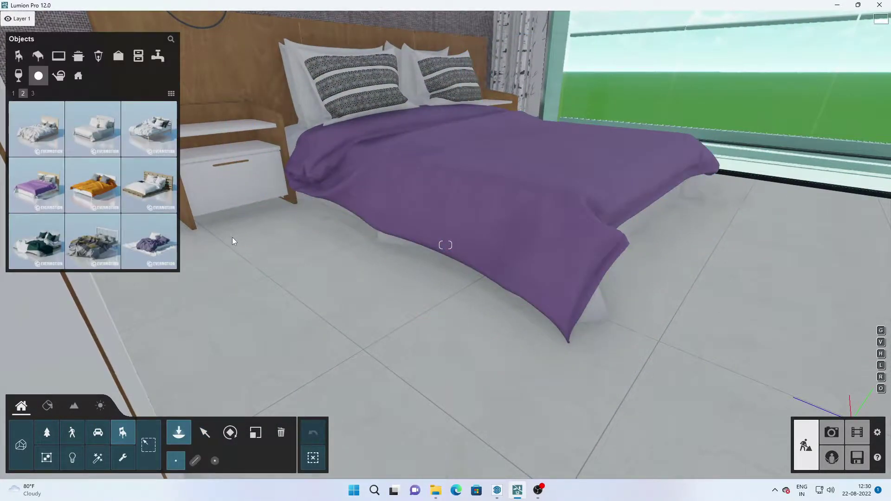
mouse_move(225, 245)
right_down()
mouse_move(600, 310)
mouse_move(434, 325)
right_up()
click(36, 129)
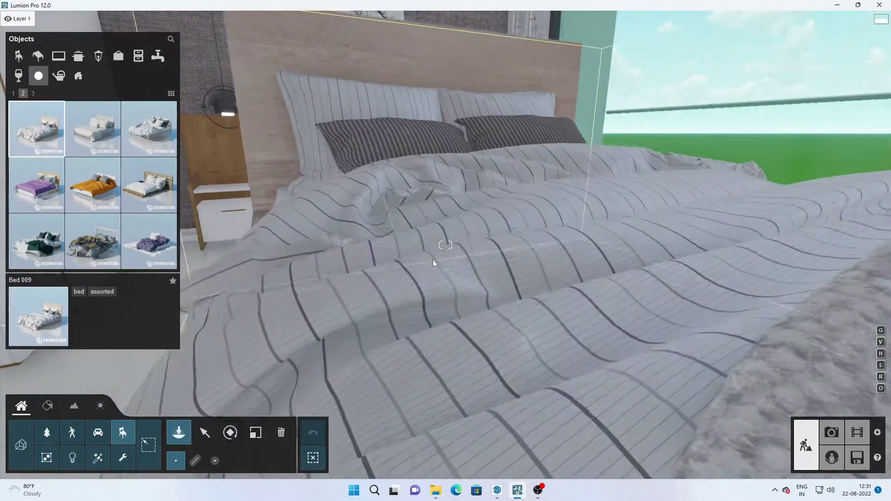
Step: Preview Beds 006, 007 and the red 008, then cancel and return to the collections
mouse_move(433, 260)
right_down()
mouse_move(448, 279)
mouse_move(411, 270)
mouse_move(394, 245)
mouse_move(325, 241)
right_up()
click(13, 93)
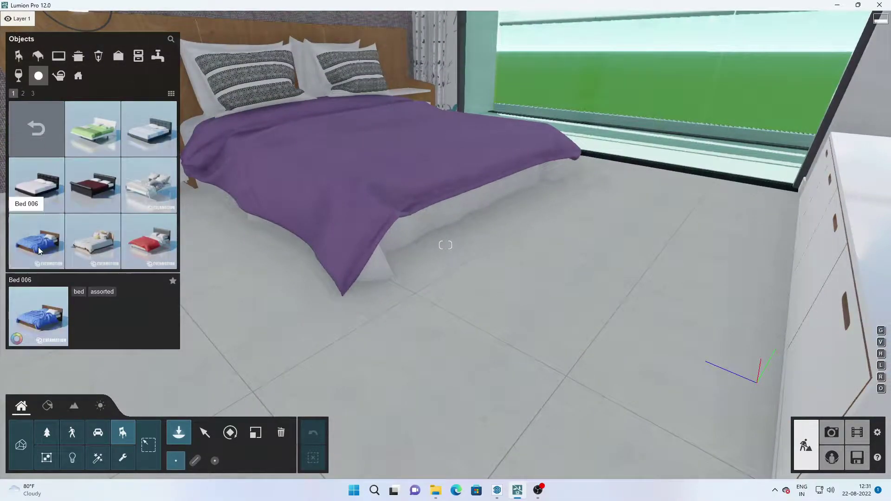
click(38, 251)
right_drag(445, 210, 438, 275)
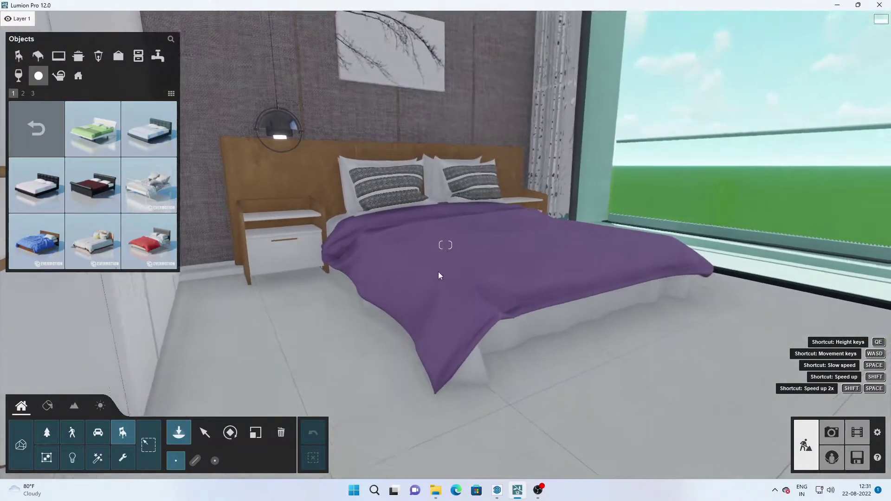
click(93, 242)
mouse_move(384, 275)
right_down()
mouse_move(535, 299)
mouse_move(496, 304)
mouse_move(326, 216)
right_up()
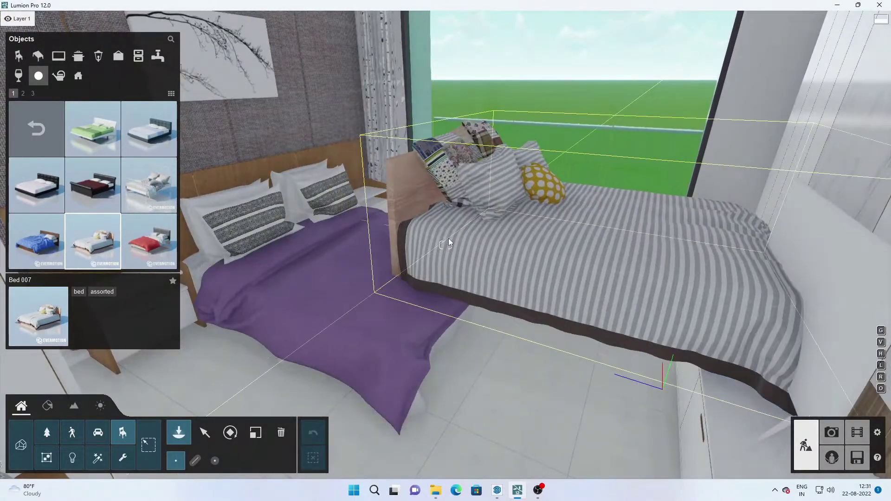
click(148, 241)
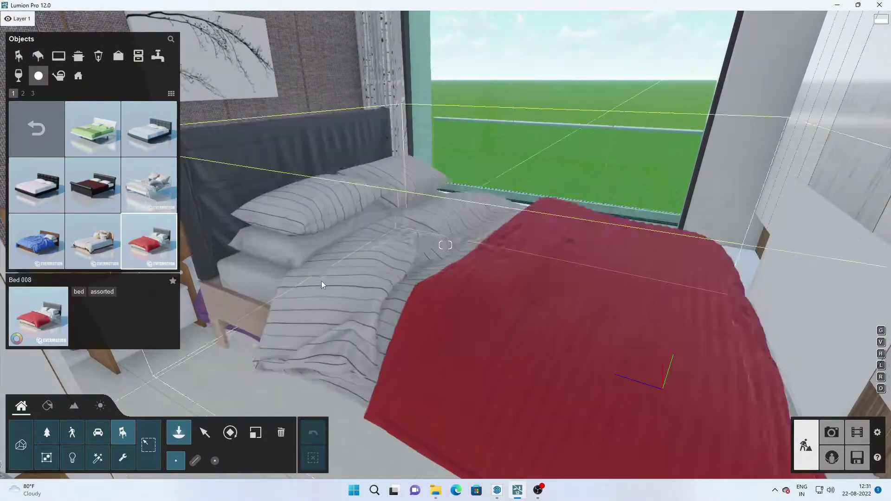
key(Escape)
click(29, 124)
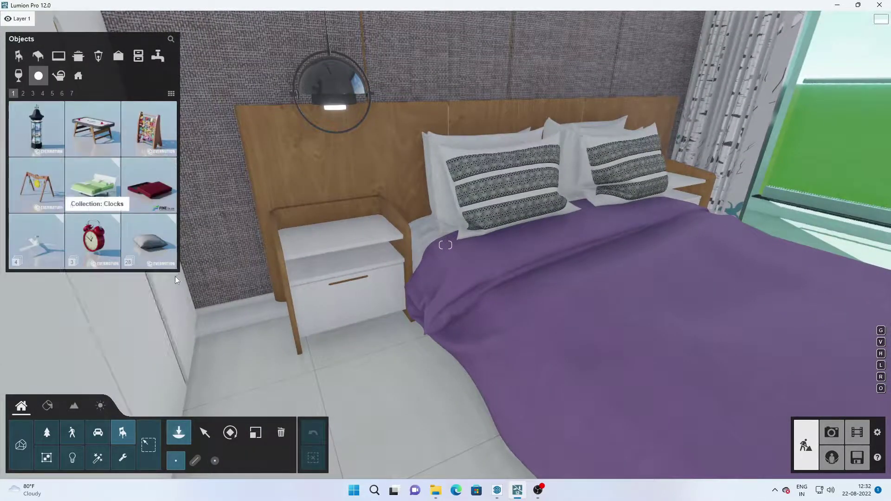
Step: Browse the cushion collection, then return to the bed models list
click(149, 241)
click(149, 241)
click(49, 133)
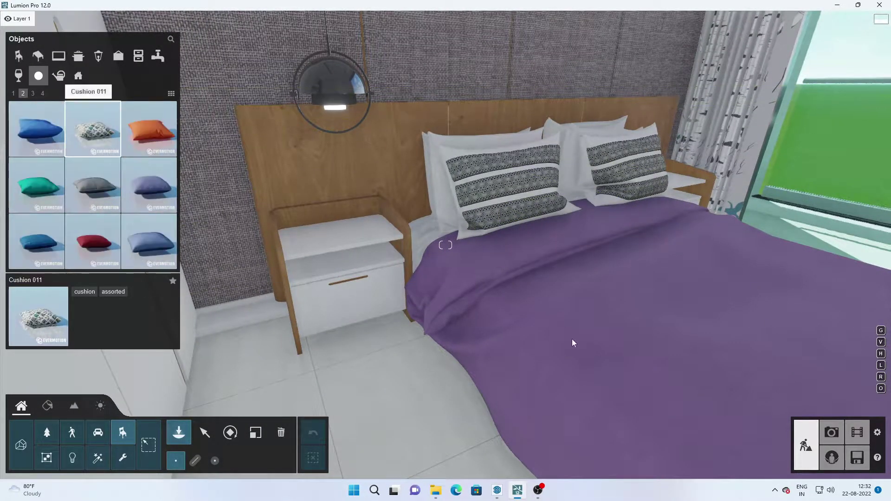
scroll(80, 142, down, 1)
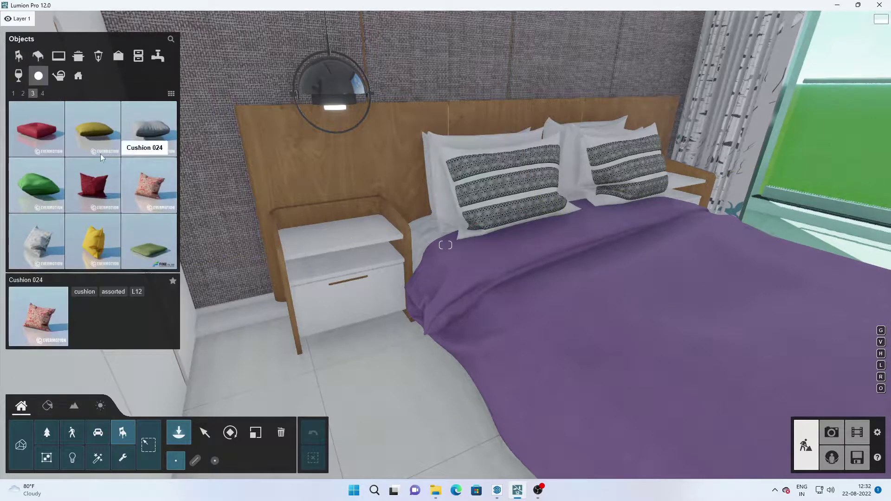
click(39, 76)
click(124, 124)
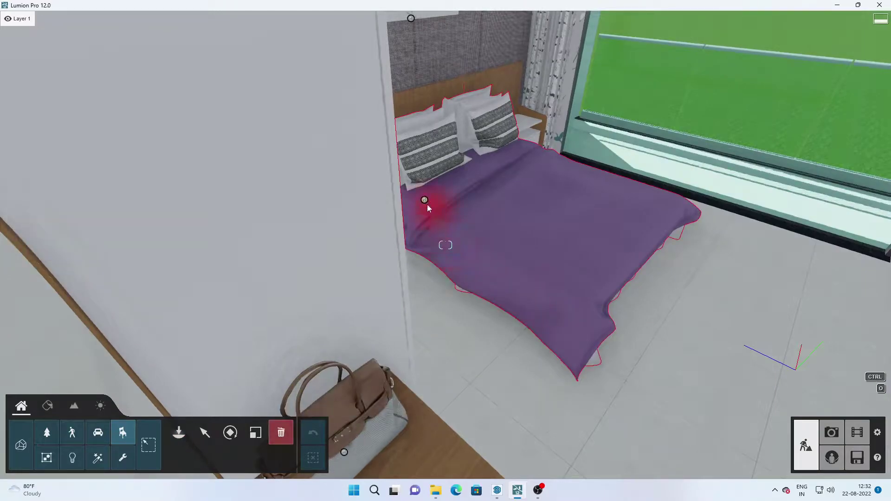
Step: Delete the purple bed and place the green Bed 001 against the headboard wall
click(427, 200)
click(179, 433)
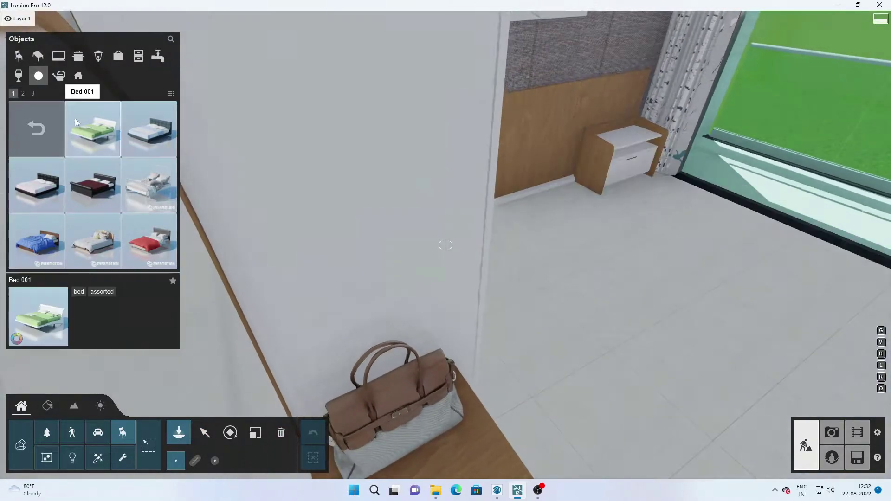
click(92, 128)
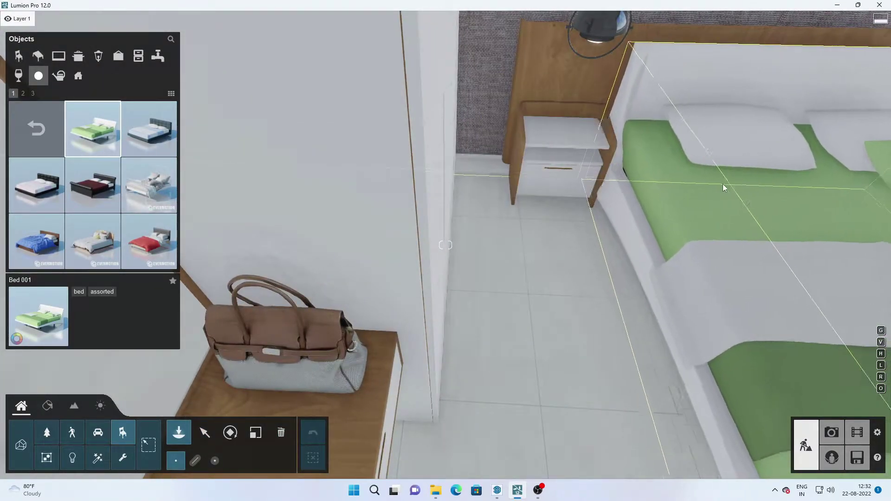
click(723, 184)
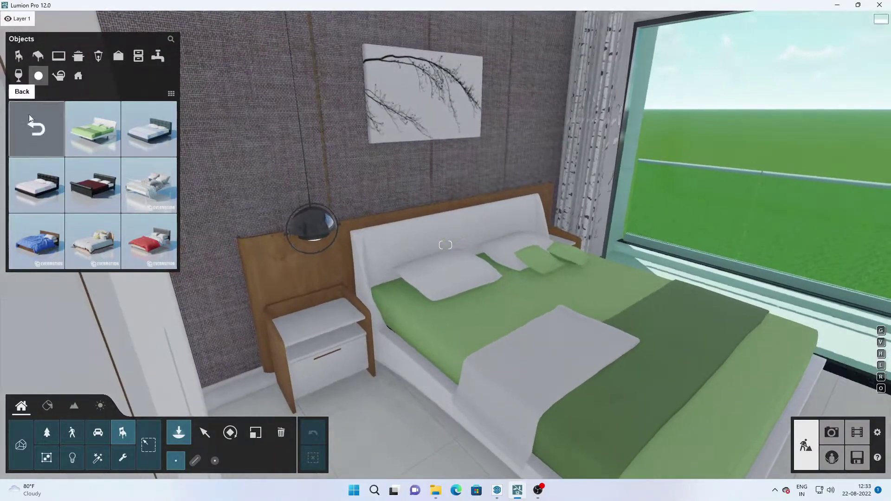
click(36, 128)
Step: Place red floral Cushion 024 pillows against the green bed's headboard
click(151, 241)
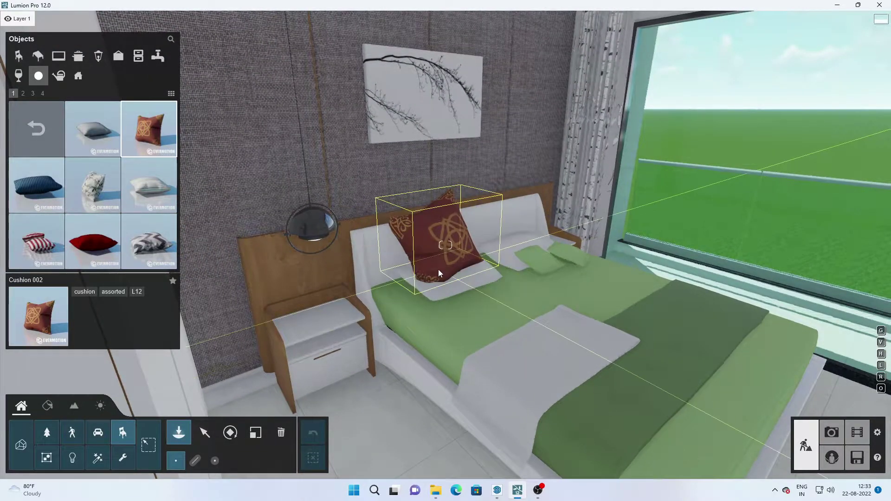
click(32, 93)
mouse_move(149, 183)
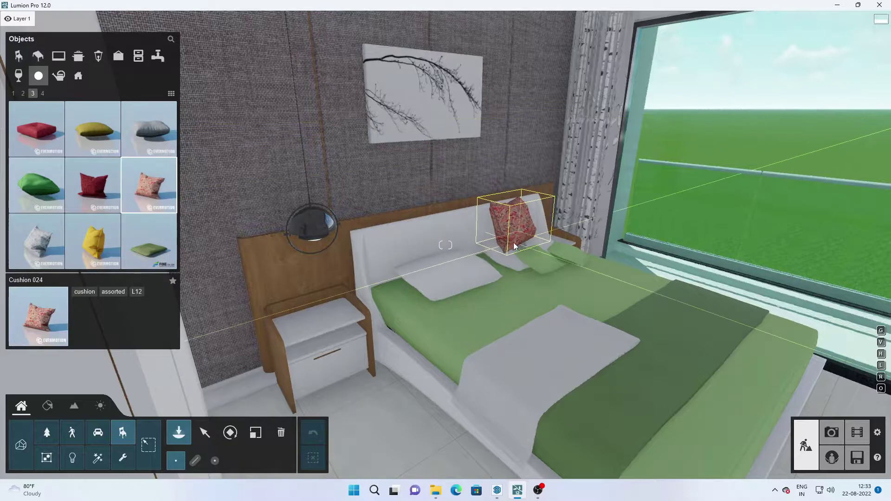
click(436, 259)
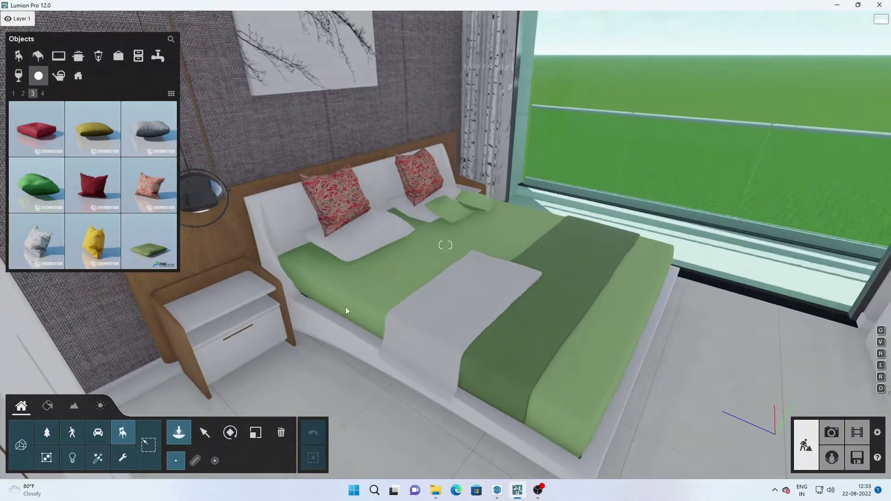
click(14, 93)
right_click(46, 124)
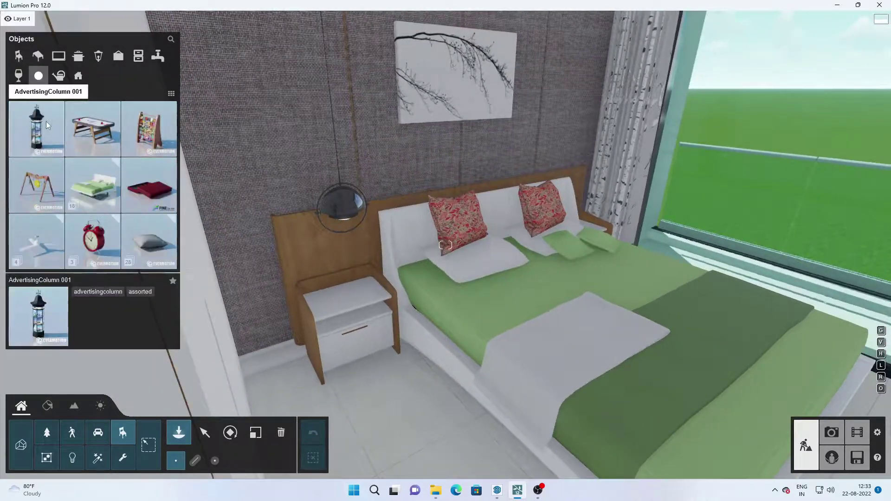
Step: Place the wooden Clock 002 on the nightstand
click(93, 242)
scroll(215, 235, up, 5)
click(149, 129)
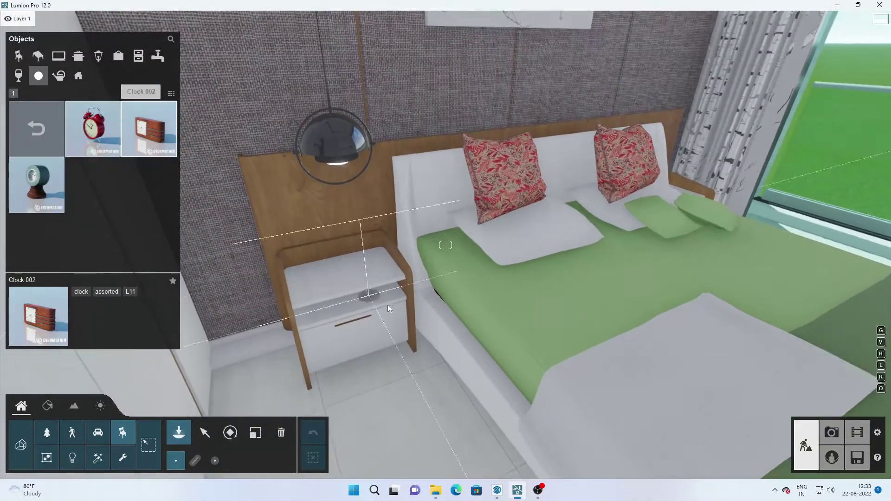
scroll(388, 305, up, 3)
click(314, 274)
right_click(37, 135)
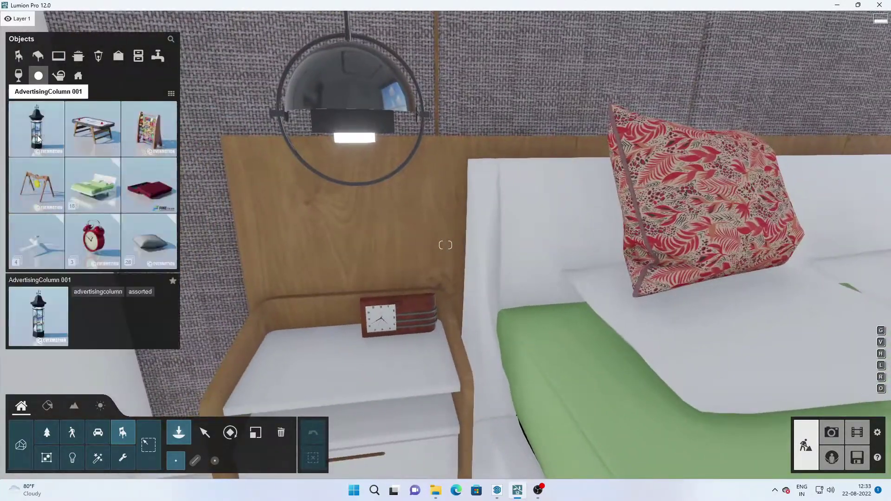
click(22, 93)
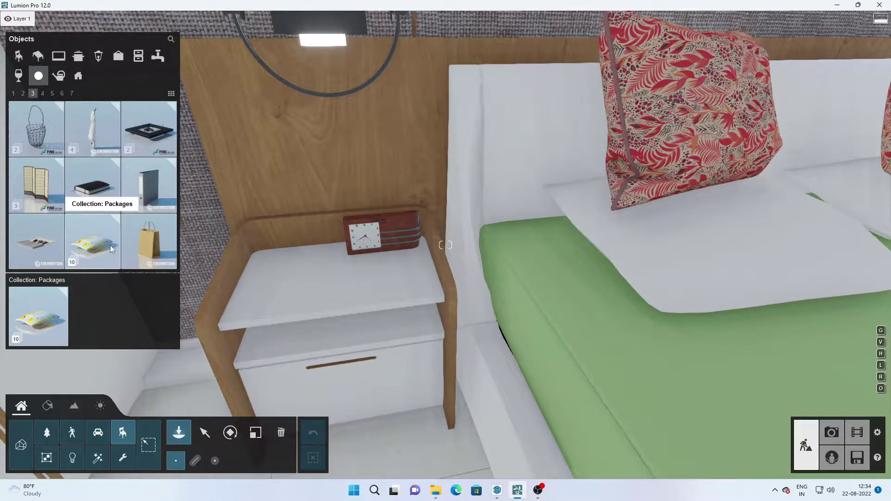
Step: Place the black Notebook 001 on the nightstand's lower shelf
click(110, 245)
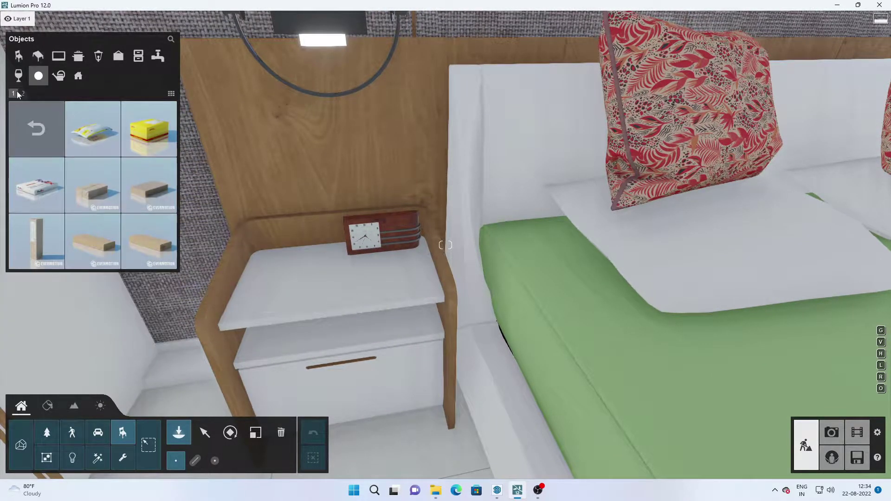
click(36, 129)
click(93, 136)
click(36, 129)
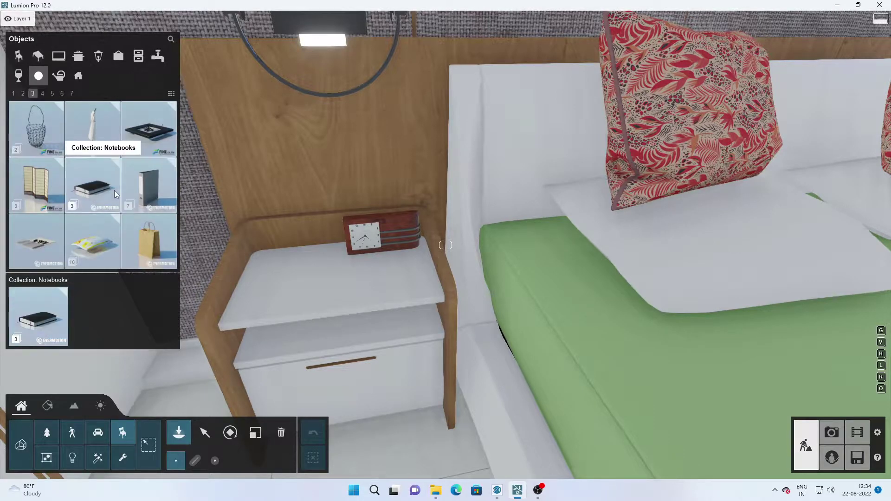
click(114, 190)
click(148, 130)
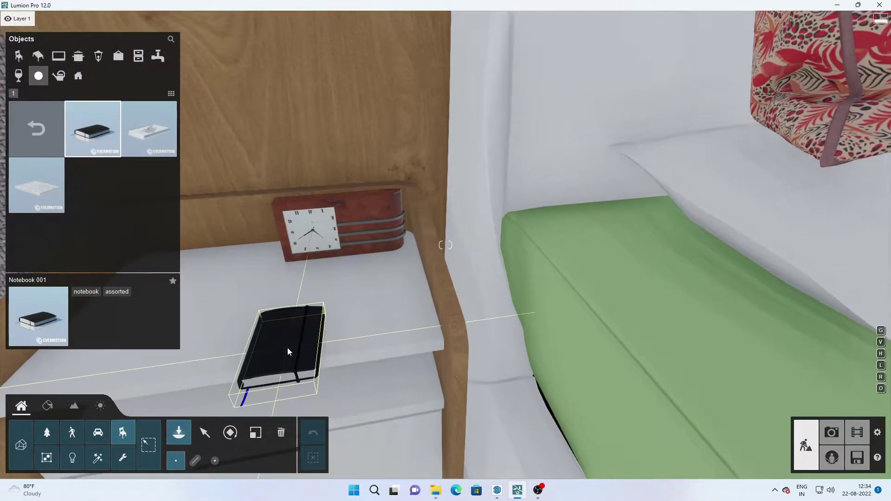
scroll(288, 347, down, 5)
scroll(240, 261, up, 5)
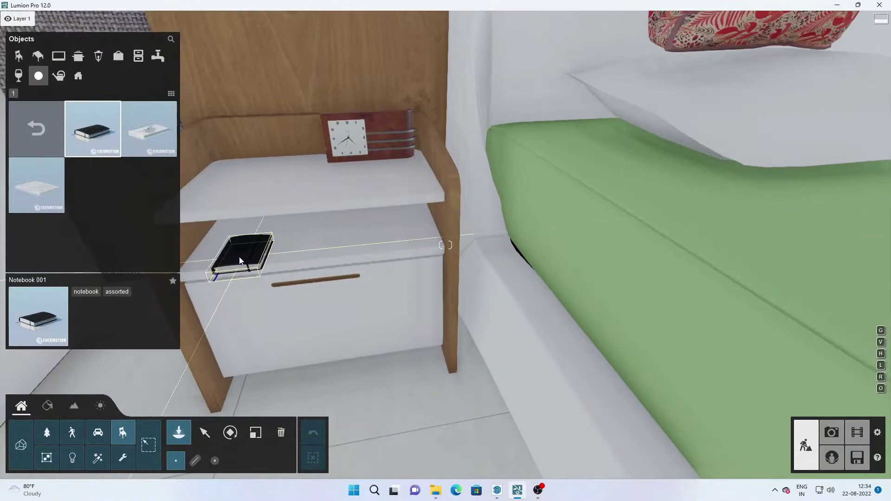
click(37, 129)
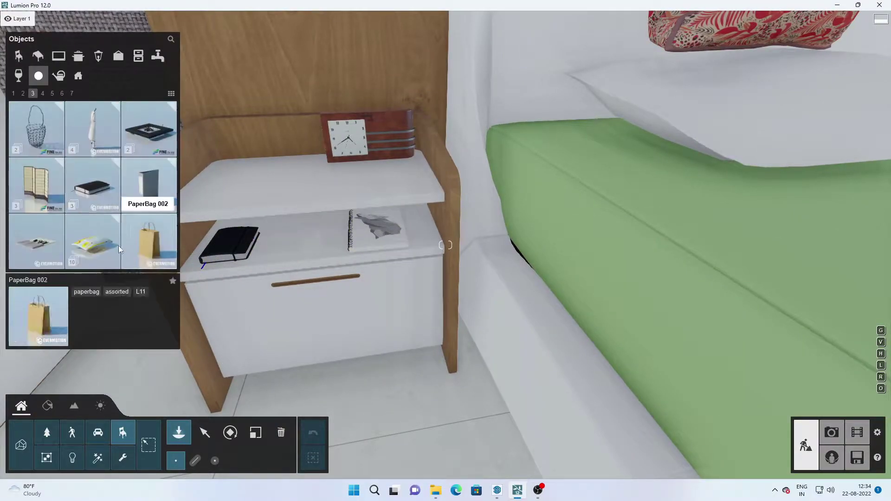
Step: Page through the assorted objects to the final page
scroll(51, 116, down, 1)
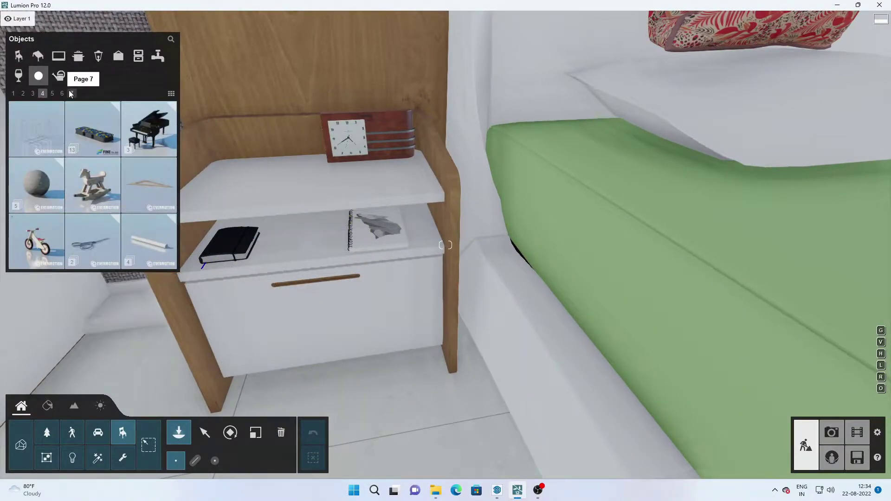
click(52, 93)
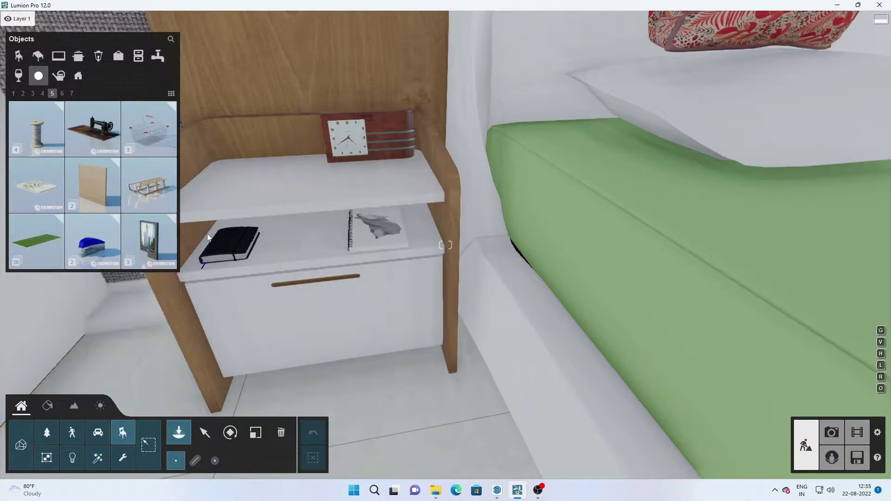
click(62, 93)
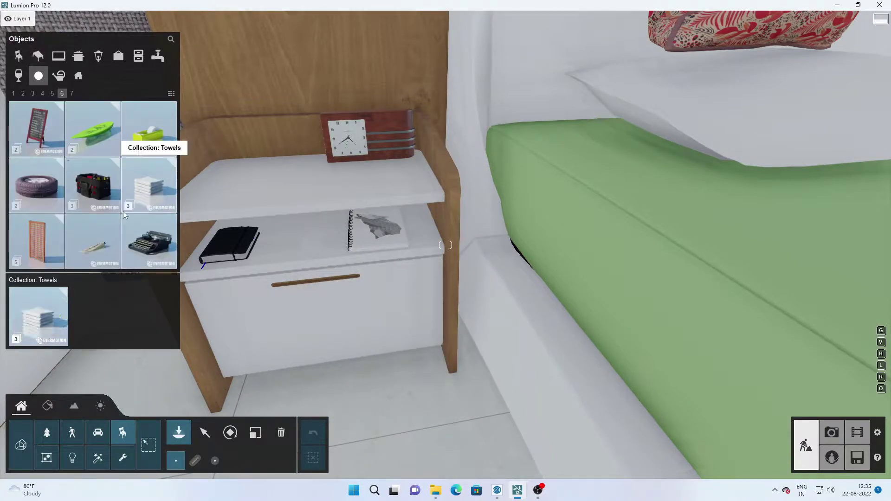
click(72, 94)
Step: Place the Antarctic Book 015 from the Decoration books on the nightstand's lower shelf
click(118, 55)
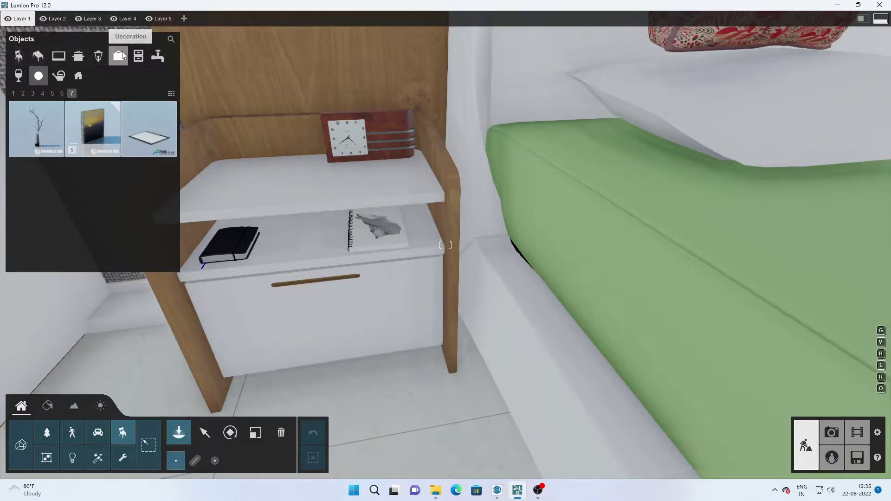
click(141, 126)
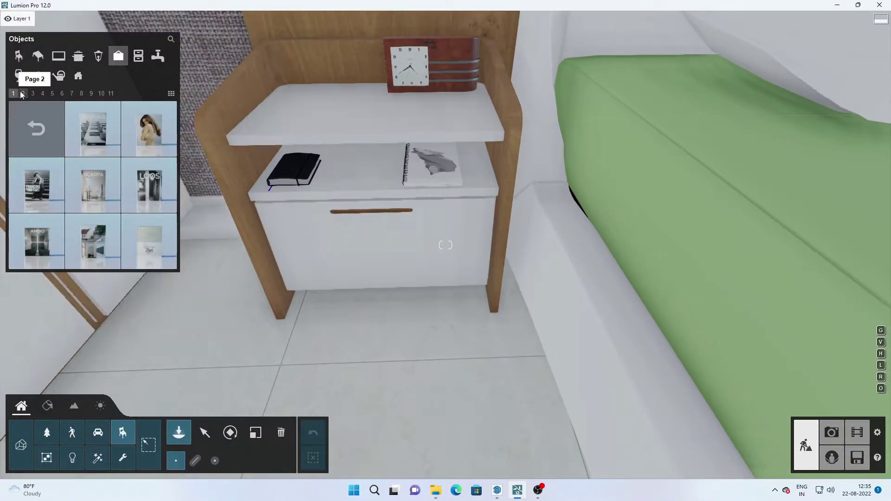
click(23, 93)
click(421, 156)
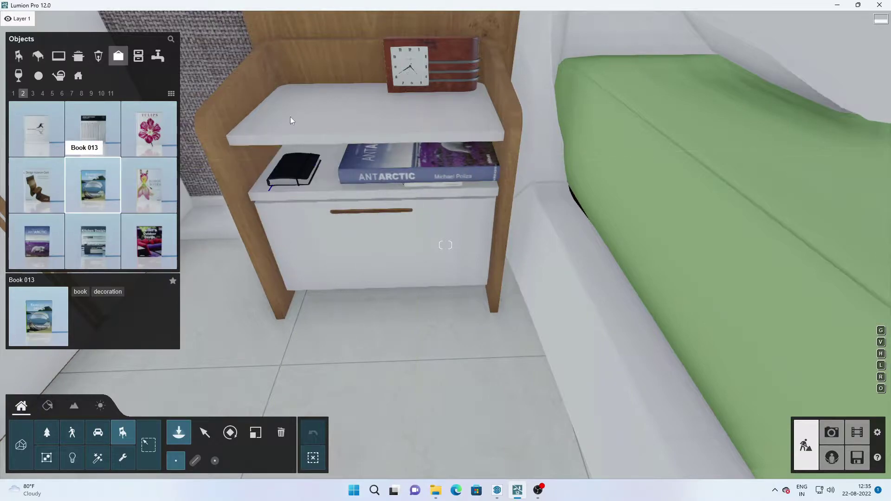
Step: Place Book 027 'Luxury Houses' on the nightstand's top shelf
click(156, 129)
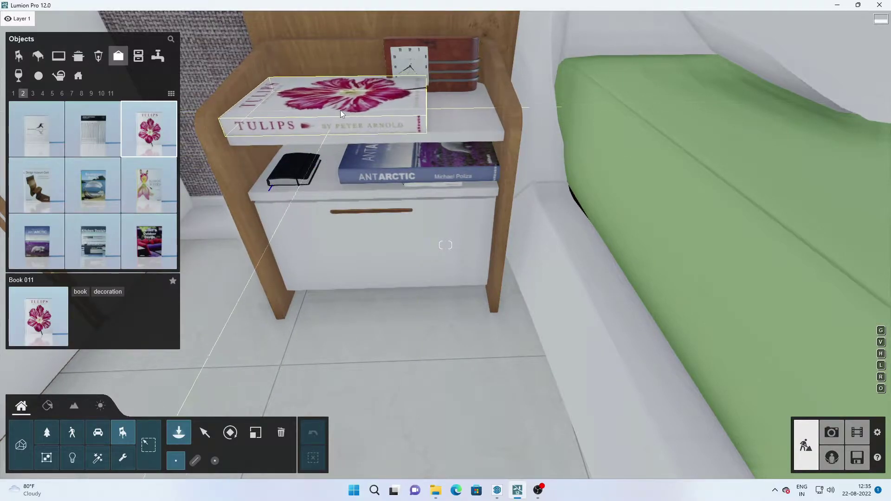
click(32, 94)
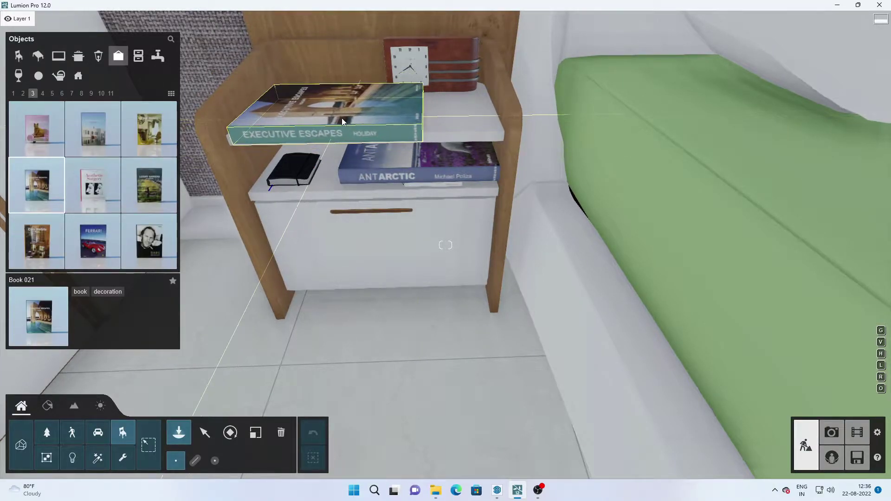
click(42, 93)
click(37, 129)
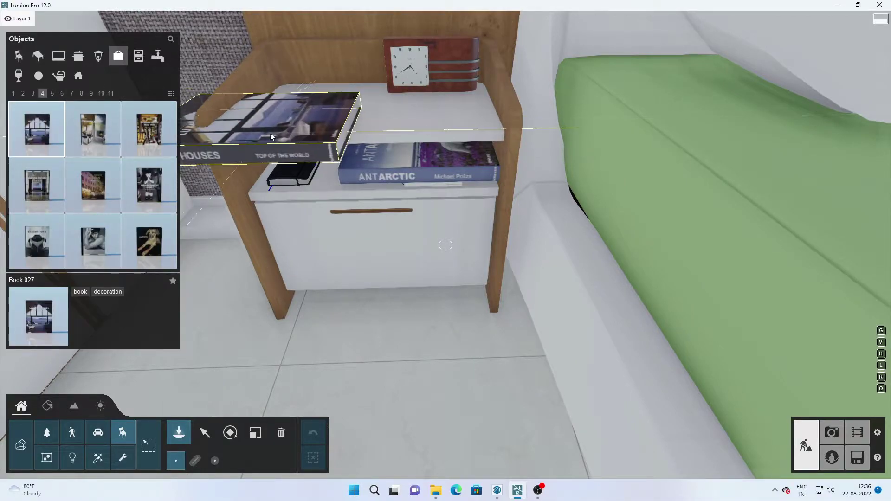
click(344, 110)
right_drag(345, 110, 202, 360)
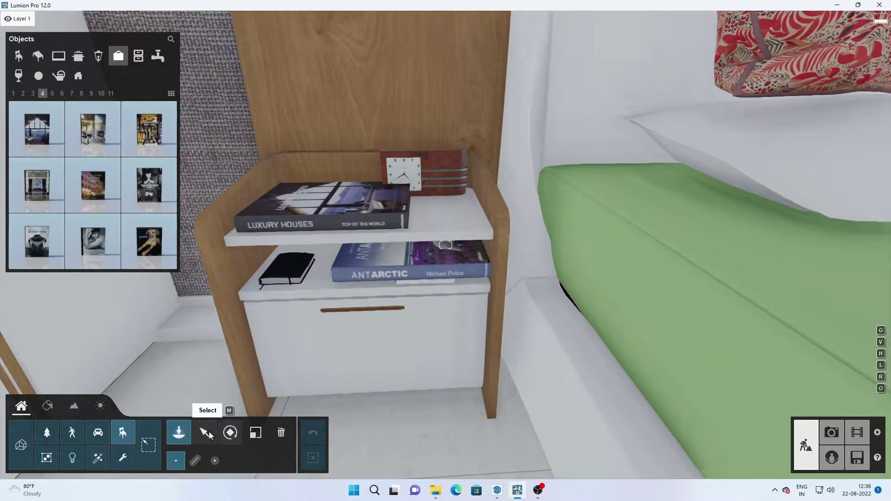
click(205, 433)
Step: Move the Luxury Houses book down to the lower shelf beside the Antarctic book
click(325, 210)
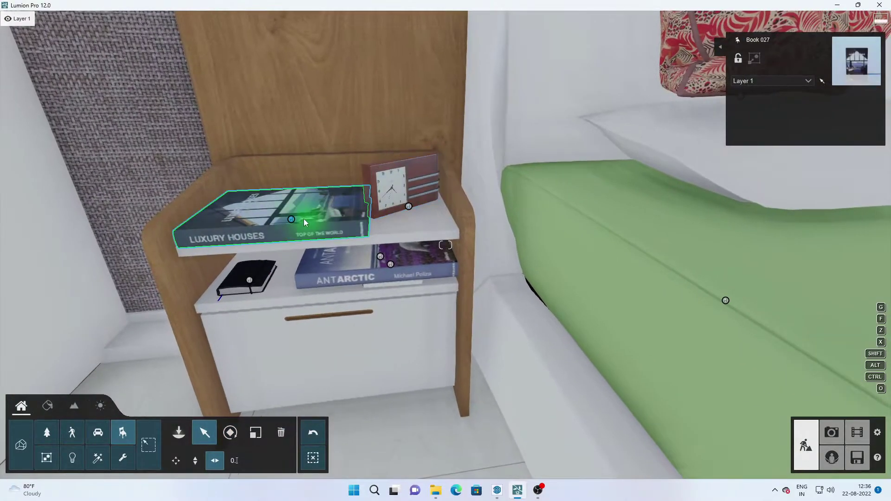
mouse_move(303, 219)
mouse_down()
mouse_move(292, 274)
mouse_move(297, 302)
mouse_move(312, 256)
mouse_up()
scroll(285, 310, down, 3)
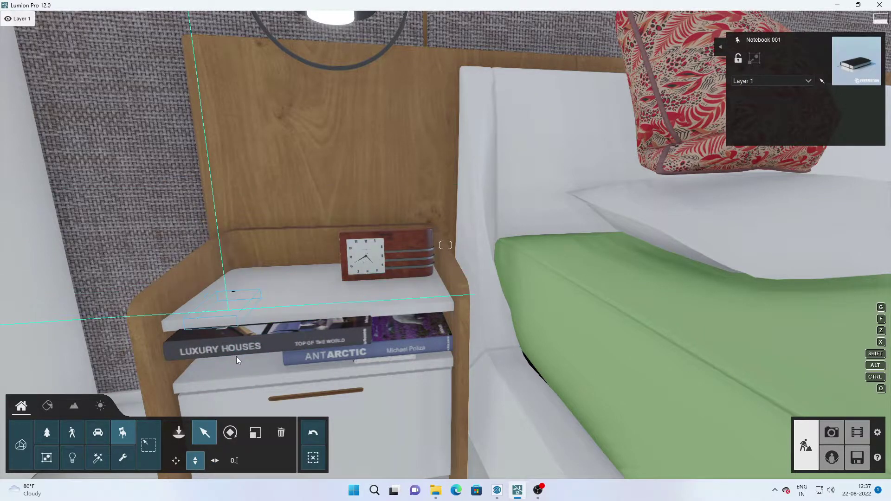
mouse_move(240, 351)
mouse_down()
mouse_move(335, 328)
mouse_move(355, 338)
mouse_up()
click(214, 460)
scroll(360, 377, up, 3)
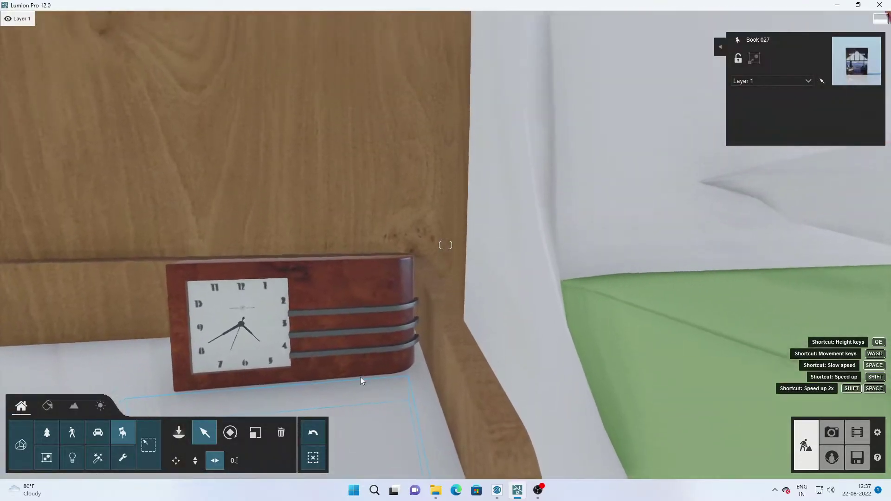
scroll(364, 406, down, 5)
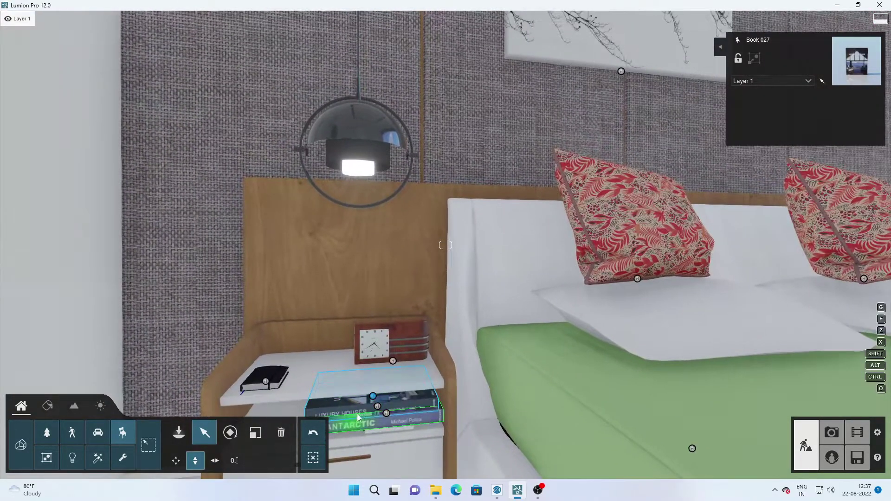
Step: Select the Antarctic book and reframe the view up toward the pendant lamp
click(357, 413)
scroll(357, 414, up, 5)
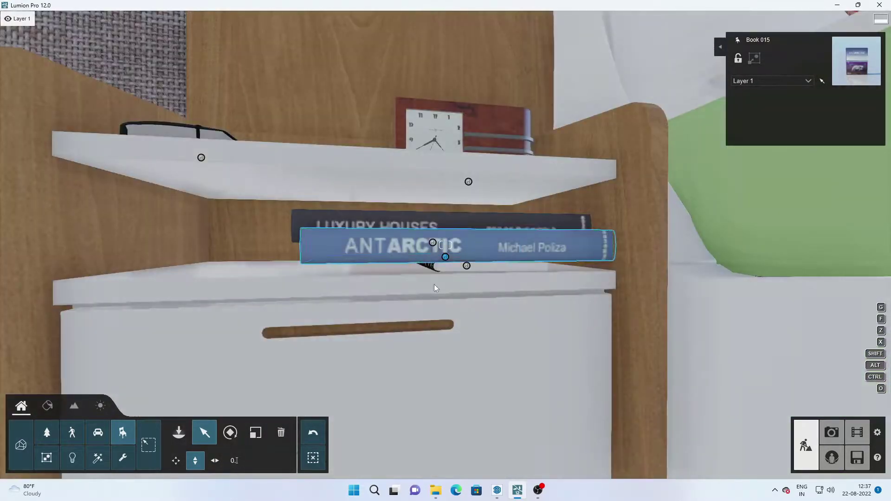
scroll(433, 242, down, 3)
mouse_move(433, 242)
right_down()
mouse_move(377, 338)
mouse_move(384, 349)
right_up()
scroll(384, 349, down, 5)
scroll(408, 388, down, 3)
scroll(382, 398, down, 2)
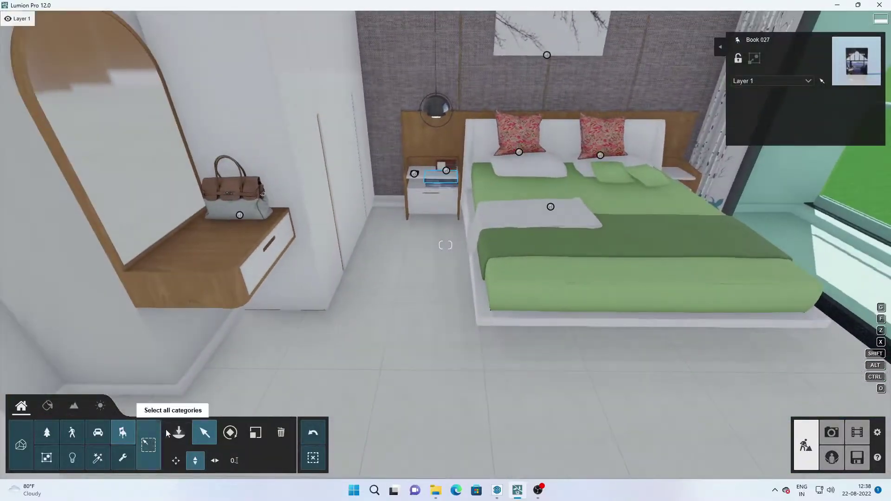
click(178, 432)
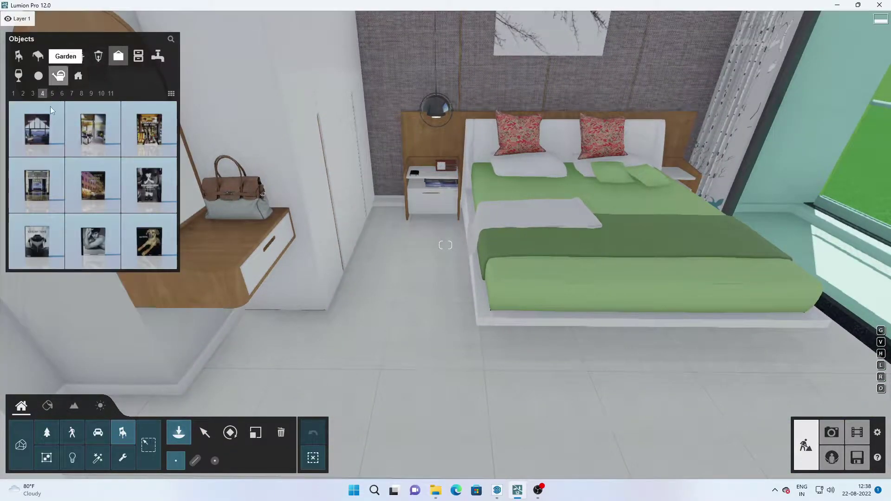
Step: Place a red and white book from Books page 8 on the far nightstand
scroll(234, 225, up, 3)
click(81, 94)
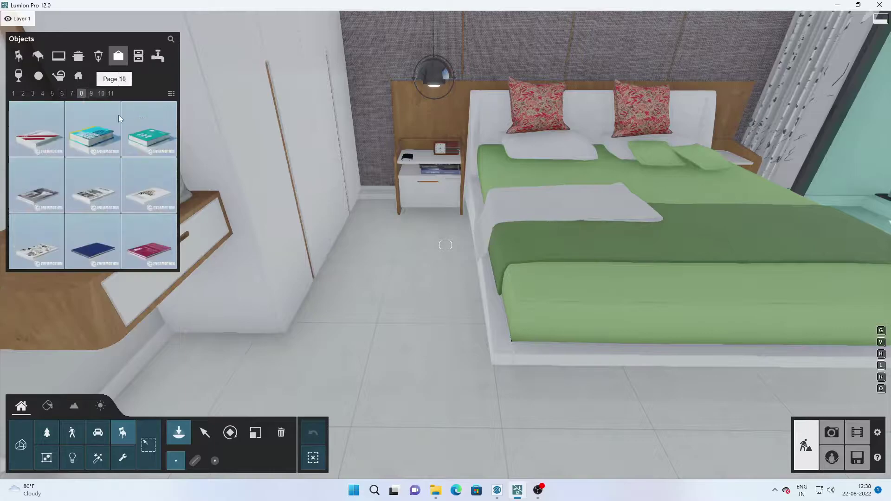
click(93, 129)
click(655, 157)
key(d)
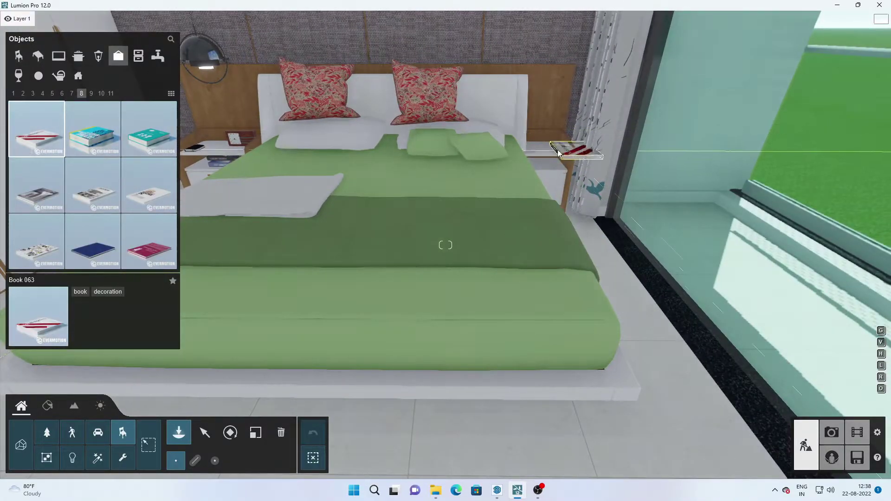
key(a)
click(110, 93)
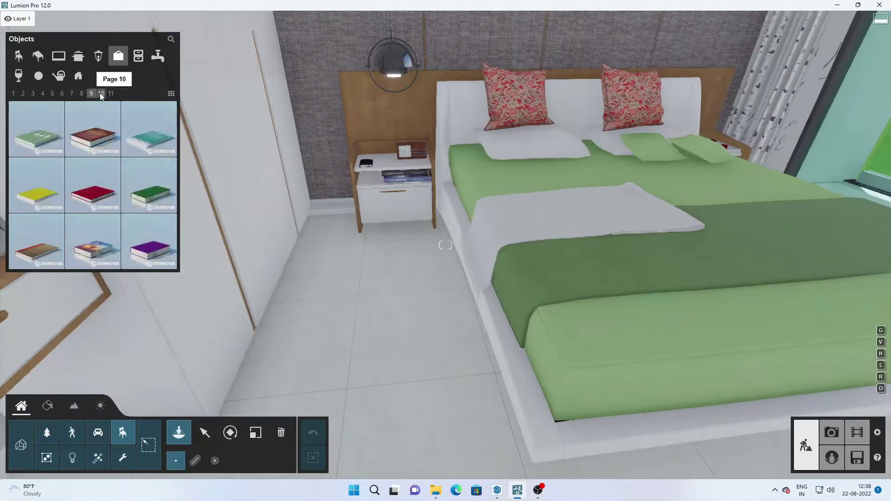
Step: Browse storage boxes and set the to-go coffee cup Beverage 002 on the nightstand
click(133, 63)
mouse_move(36, 129)
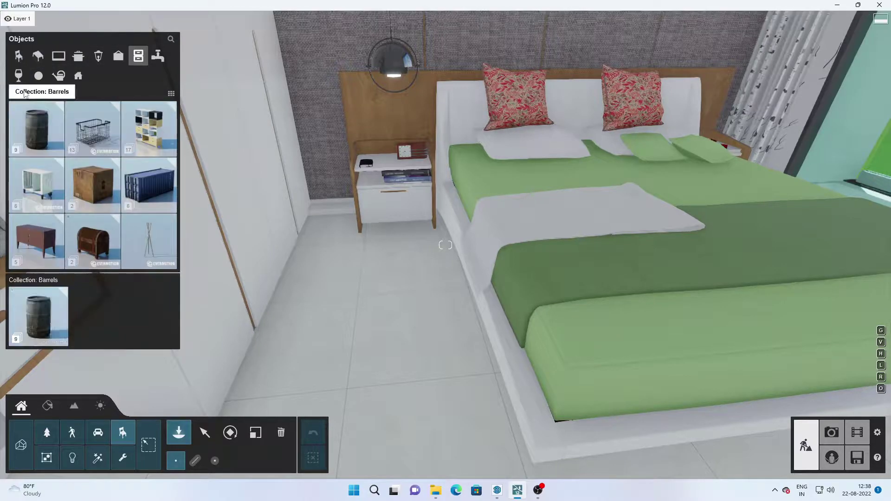
click(43, 242)
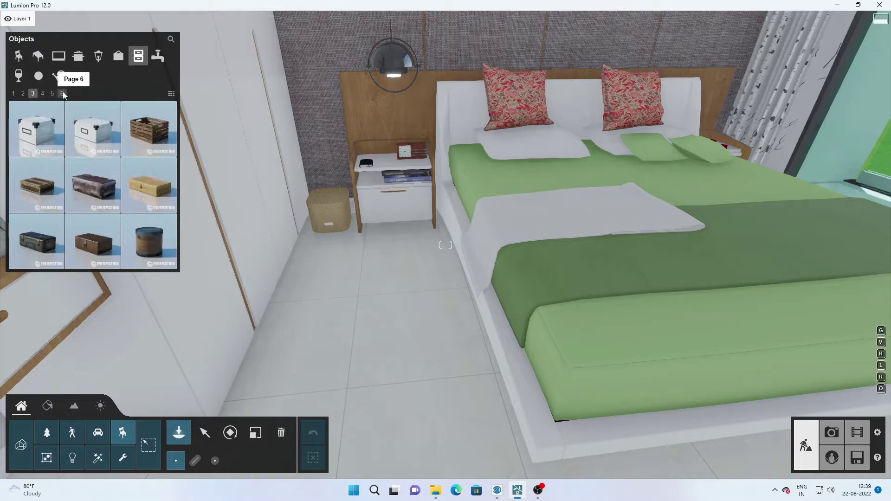
click(149, 128)
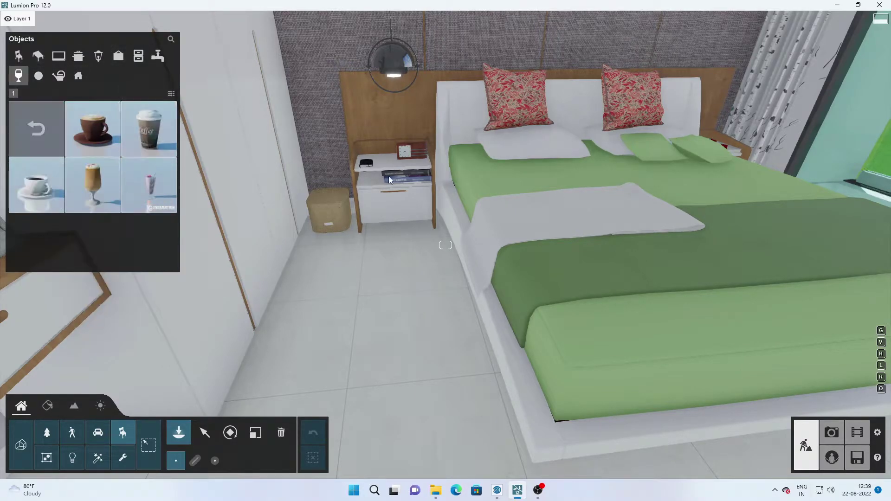
click(149, 128)
click(55, 144)
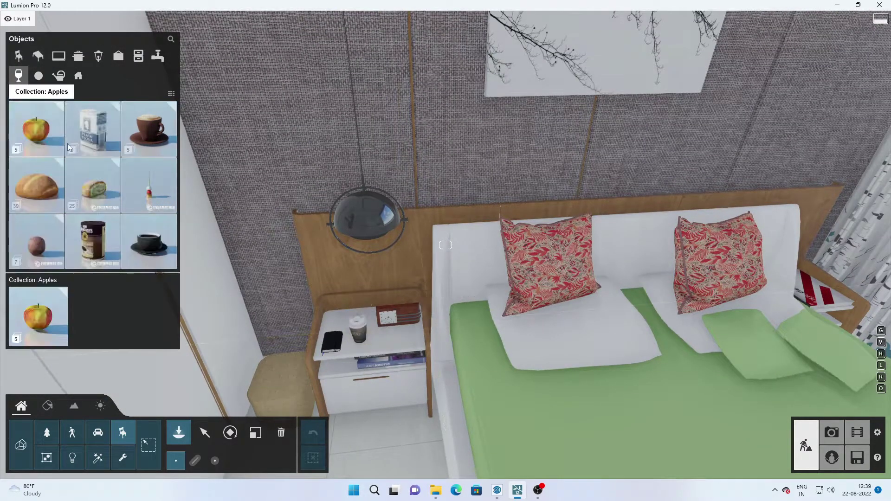
Step: Browse cheese and snacks, then page through assorted objects to page five
click(45, 258)
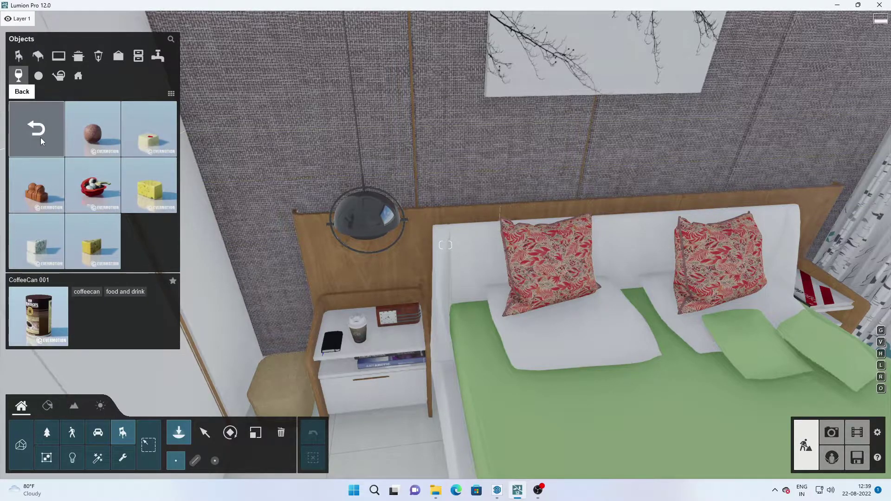
click(42, 142)
click(35, 81)
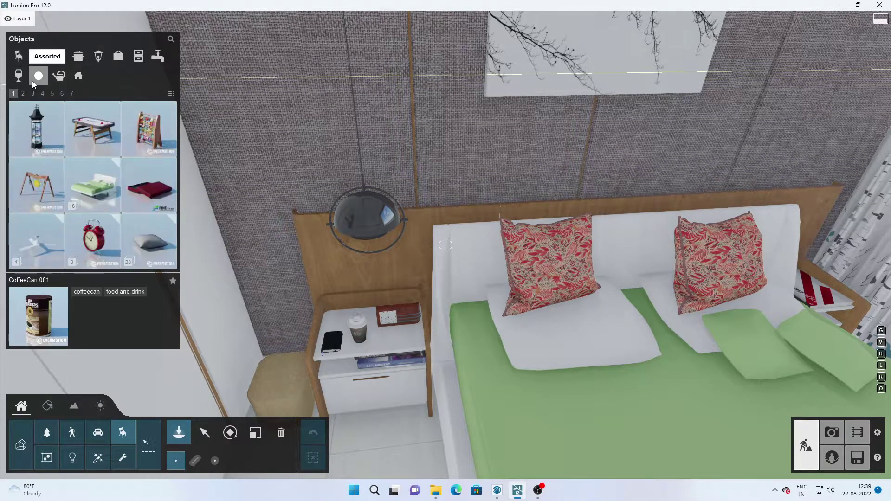
click(30, 94)
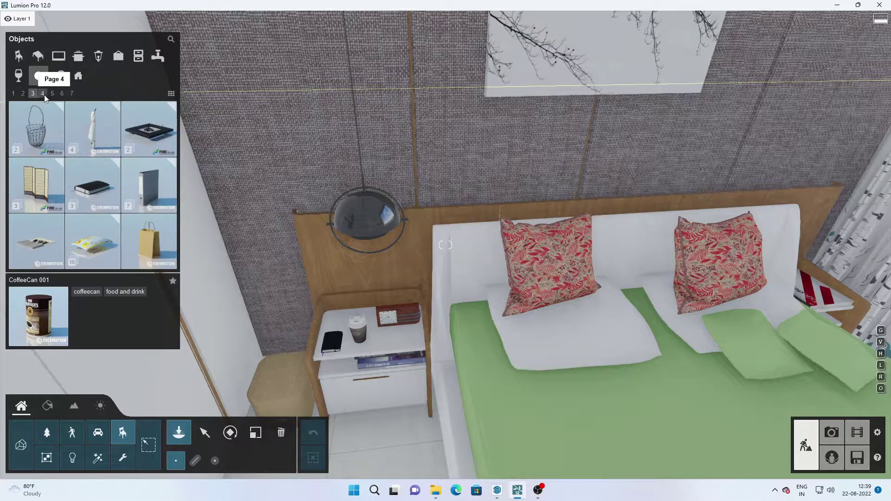
click(42, 93)
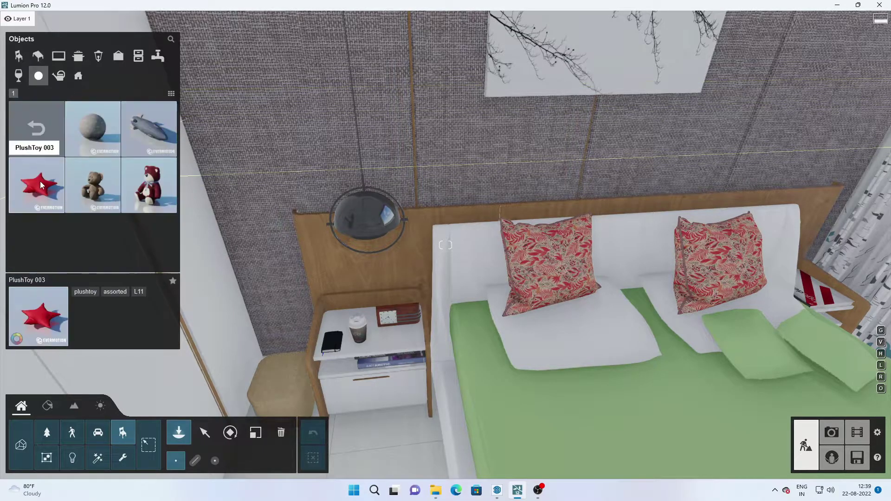
click(52, 94)
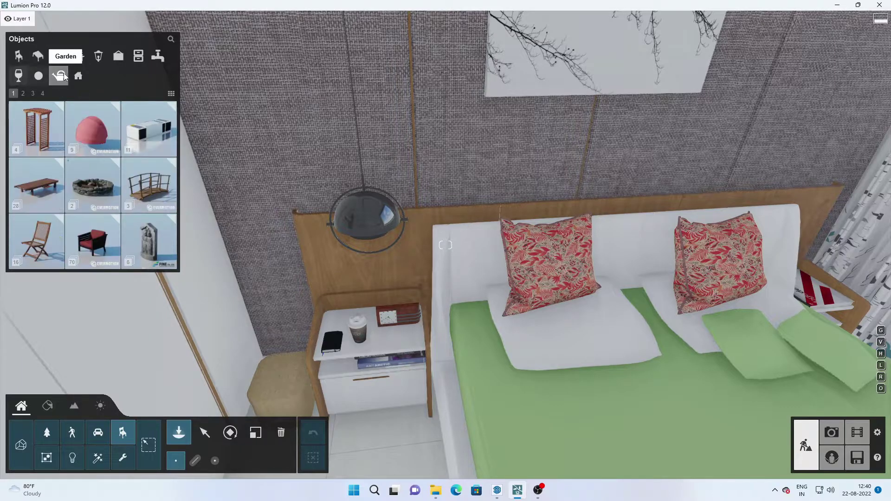
Step: Browse decoration pages to the rug collection and preview the patterned Rug 008
click(119, 55)
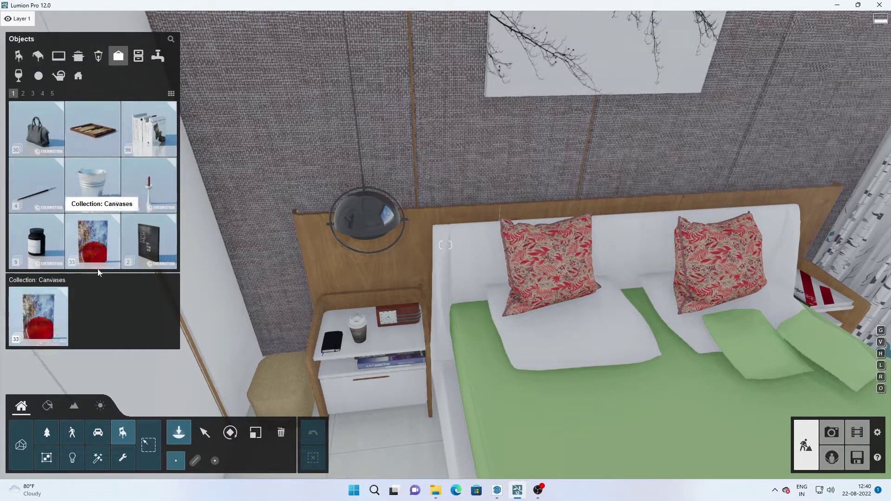
click(22, 93)
click(33, 94)
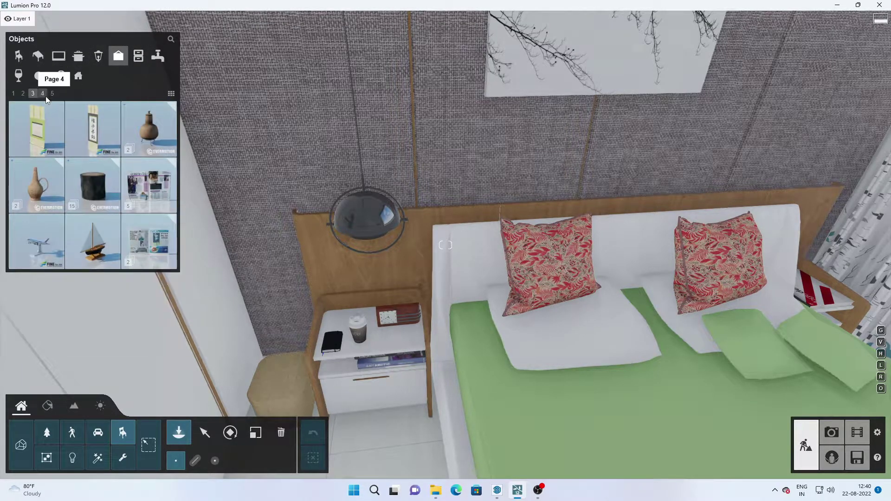
click(42, 93)
click(93, 186)
mouse_move(155, 229)
right_down()
mouse_move(355, 298)
mouse_move(418, 279)
mouse_move(481, 415)
mouse_move(556, 433)
right_up()
click(148, 242)
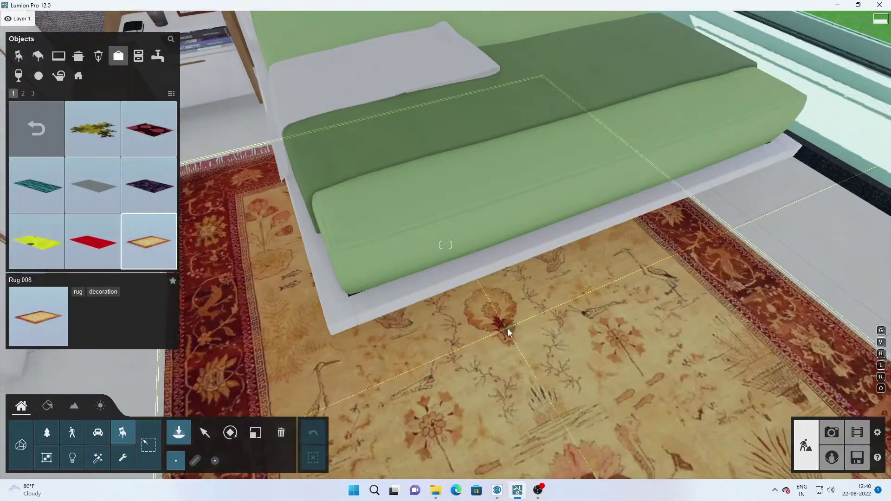
mouse_move(508, 332)
right_down()
mouse_move(564, 261)
mouse_move(531, 231)
mouse_move(494, 258)
right_up()
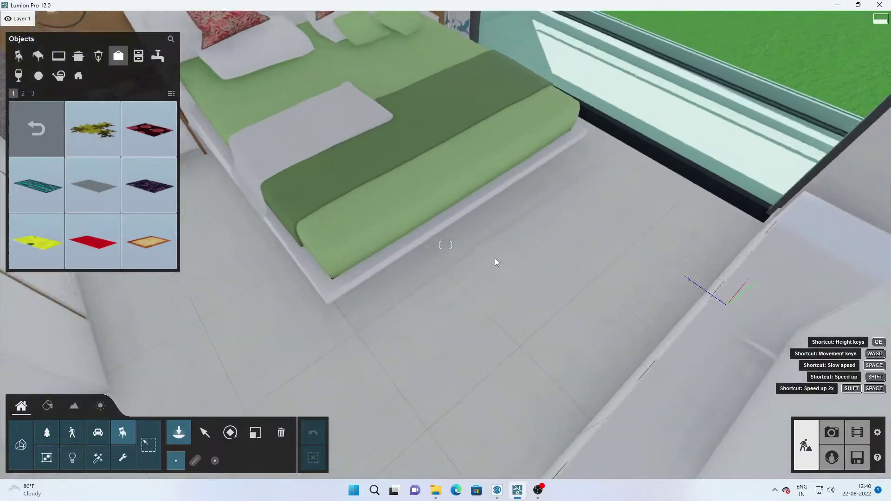
Step: Preview the purple, yellow, tan and other rugs across the first two pages
click(149, 186)
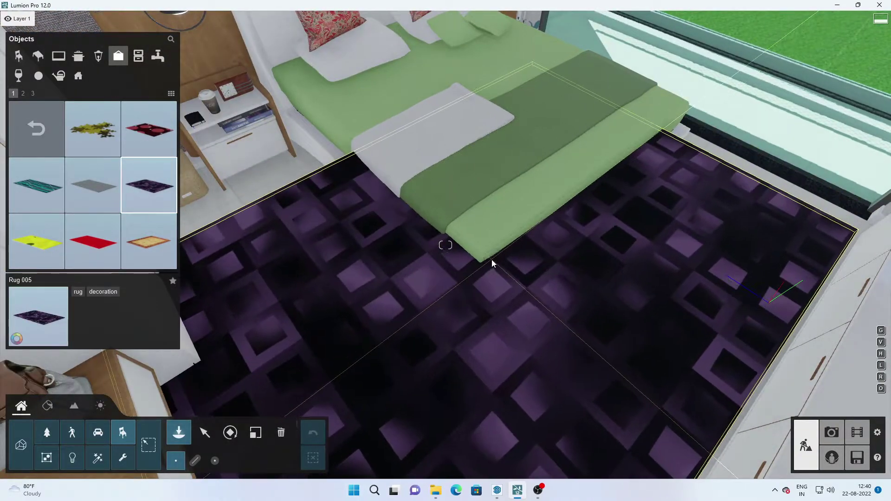
click(149, 129)
click(37, 186)
click(93, 186)
click(36, 241)
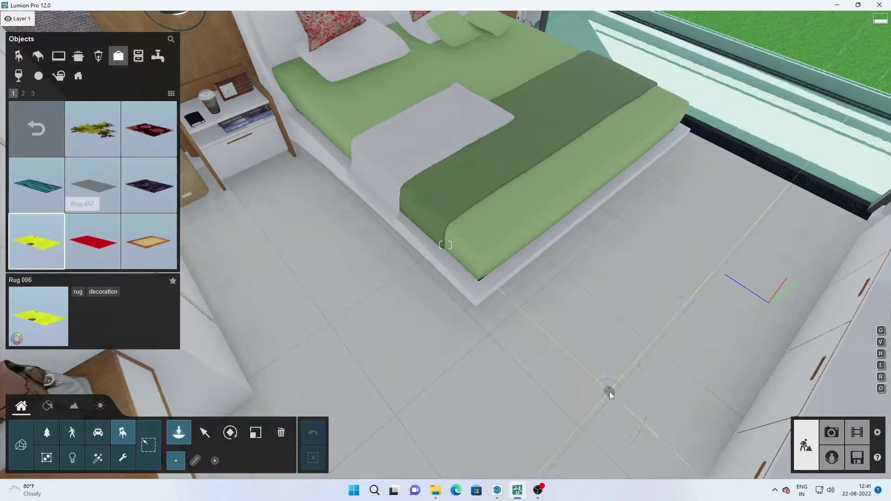
click(37, 129)
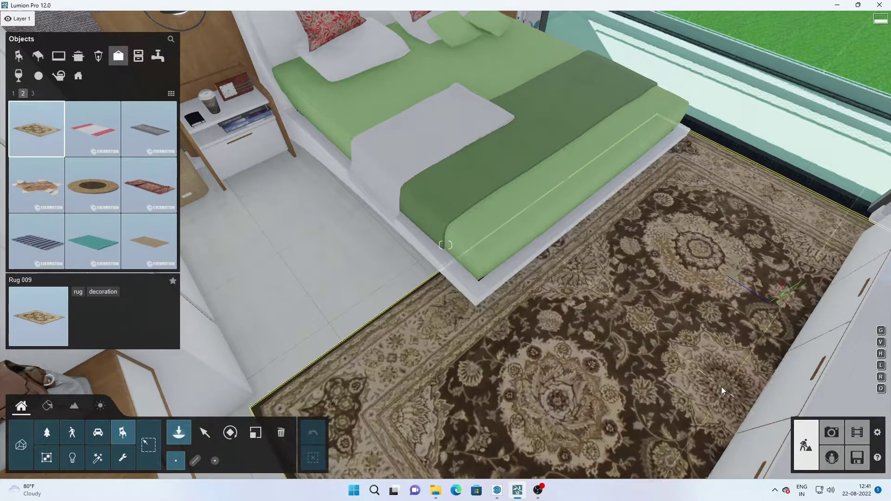
click(93, 129)
click(148, 129)
click(155, 235)
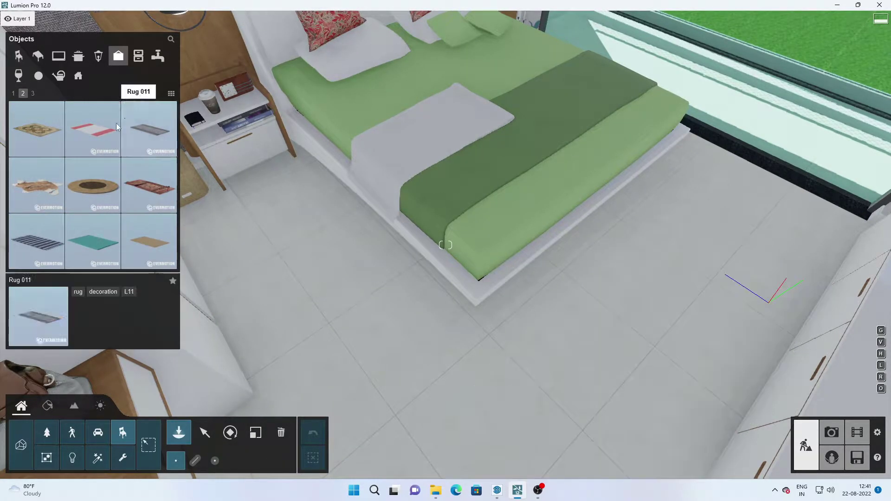
Step: Place the red-bordered floral Rug 008 on the floor under the foot of the bed
click(33, 93)
click(36, 129)
click(23, 93)
click(111, 179)
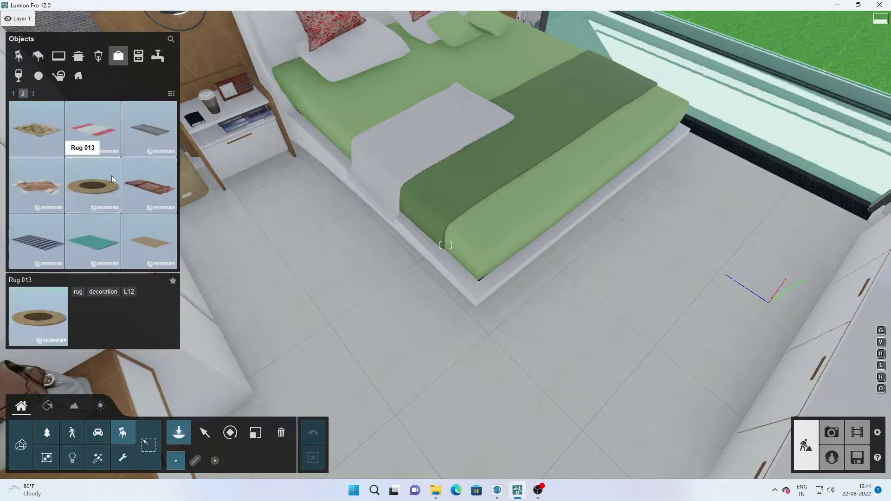
click(13, 93)
click(149, 241)
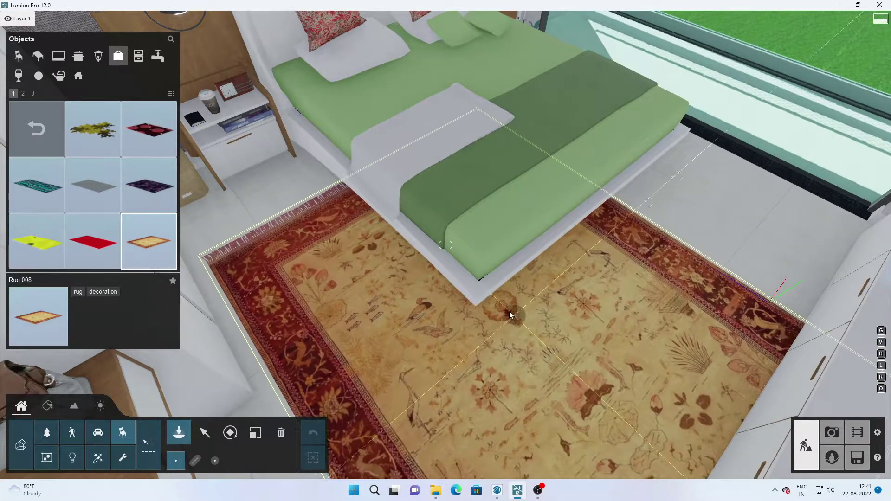
click(505, 319)
Step: Rotate Rug 008 to align with the bed and nudge it to centre underneath
click(255, 433)
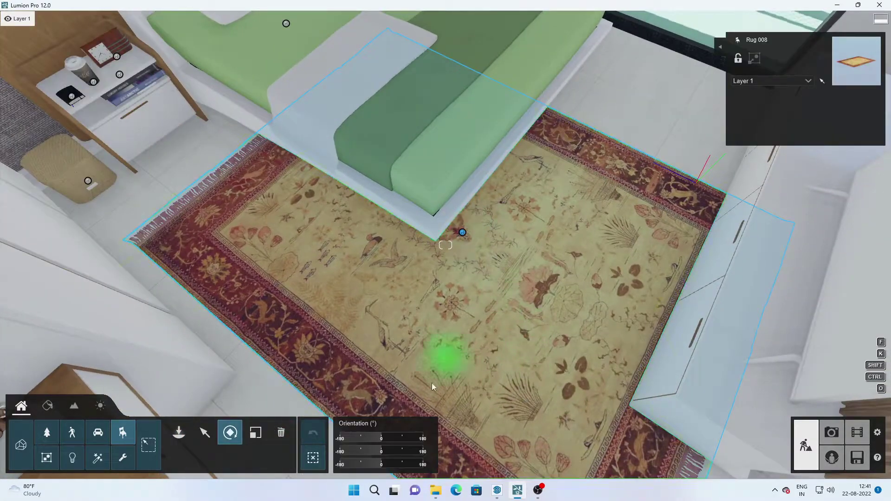
drag(432, 387, 117, 323)
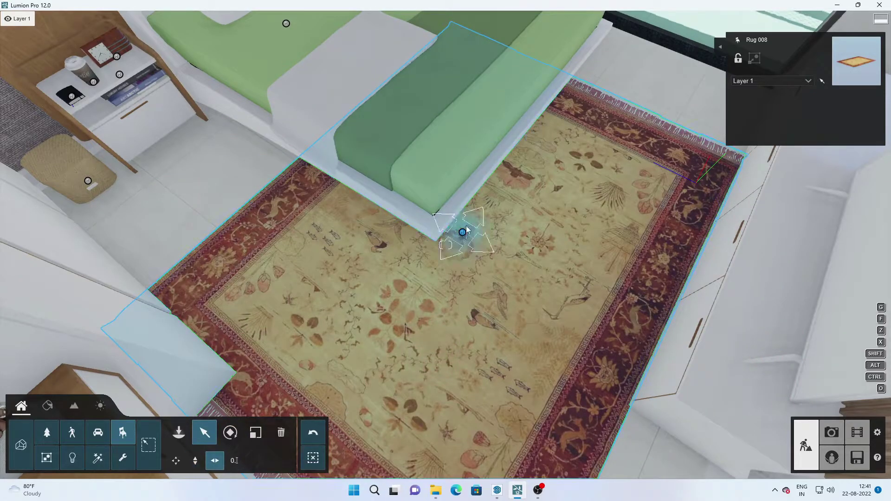
scroll(467, 226, down, 5)
right_drag(479, 187, 525, 298)
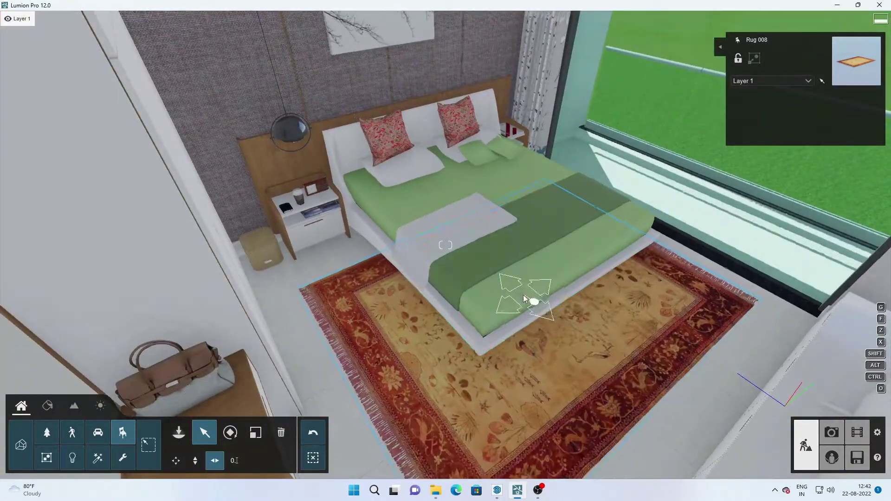
drag(524, 298, 536, 286)
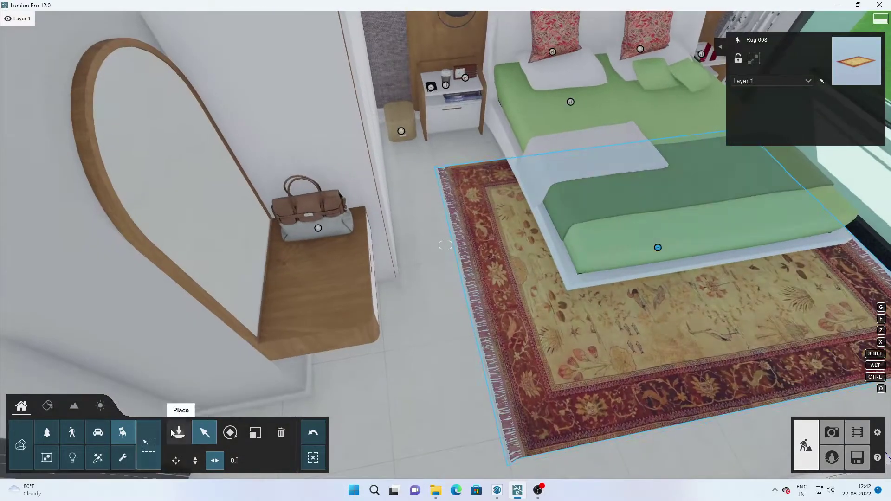
Step: Browse the seating collections, including stools, to chair page 5
click(179, 433)
click(37, 129)
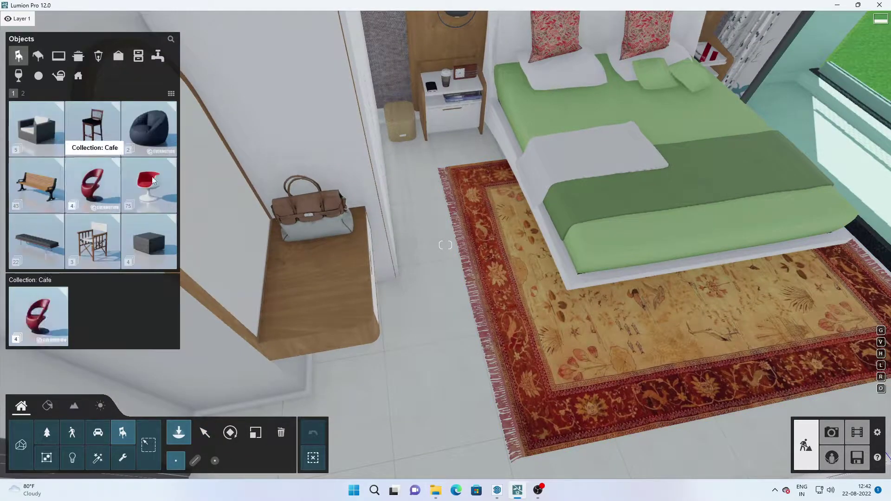
click(29, 93)
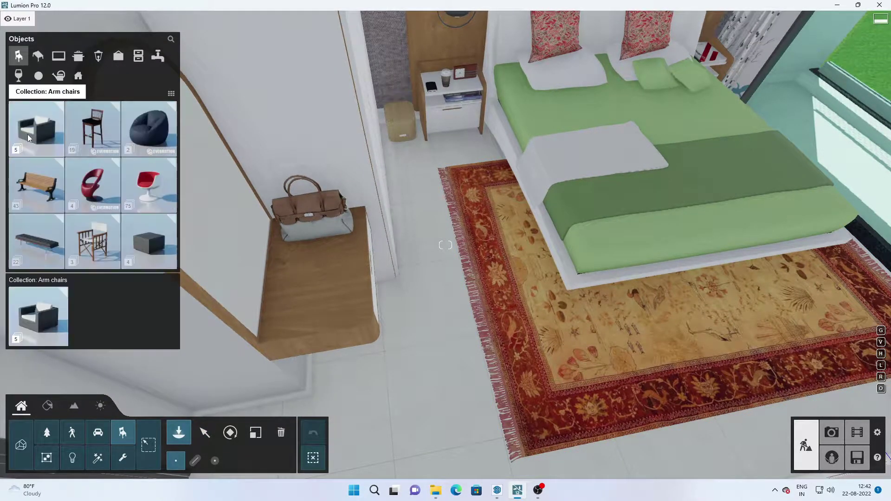
click(27, 135)
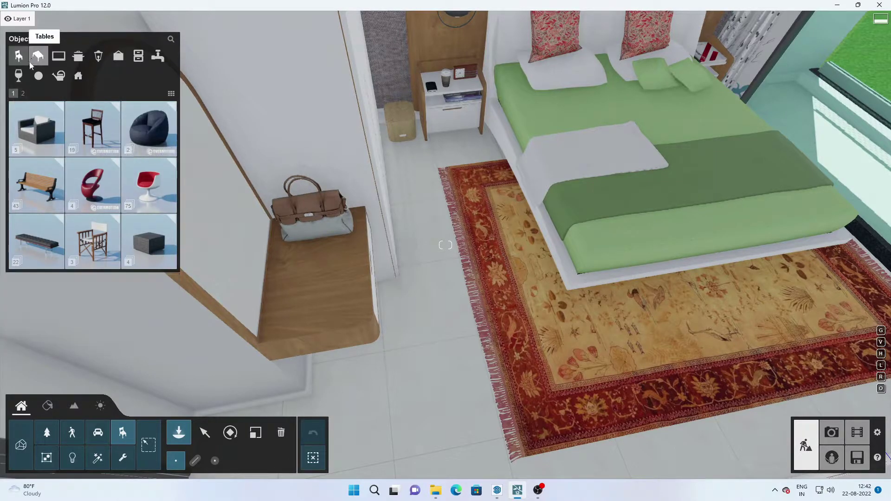
click(23, 93)
mouse_move(36, 127)
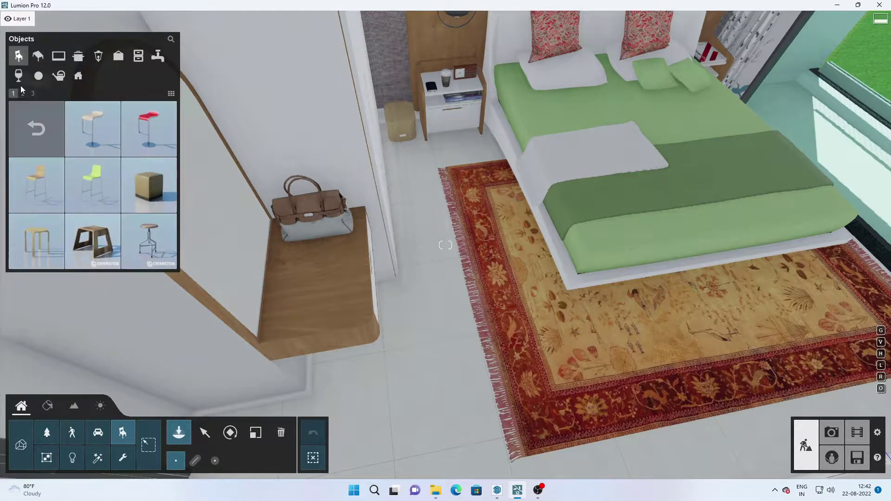
click(37, 130)
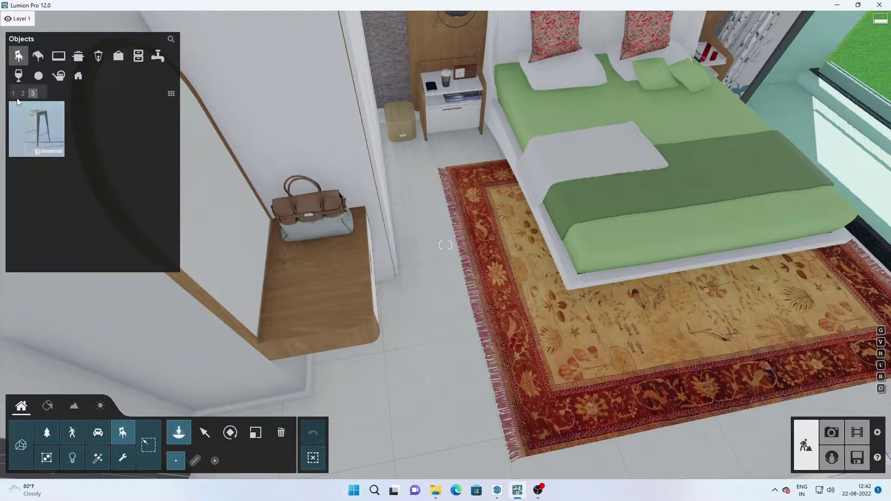
click(26, 122)
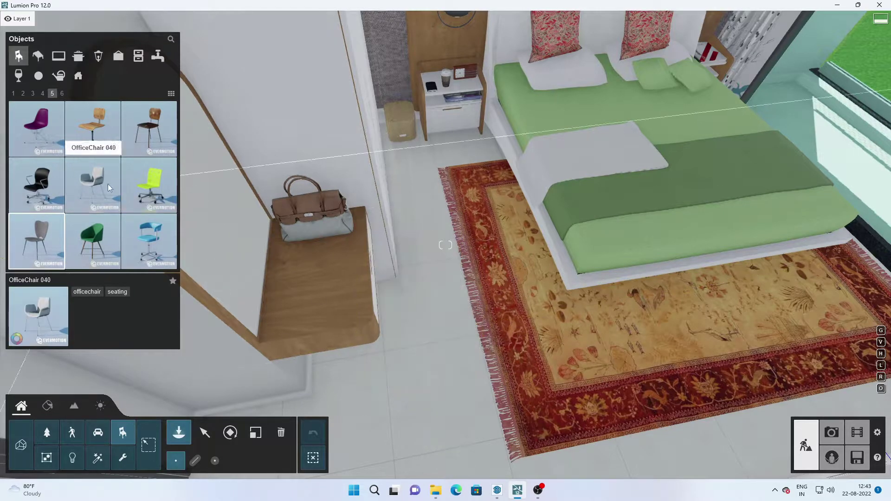
click(64, 93)
mouse_move(37, 128)
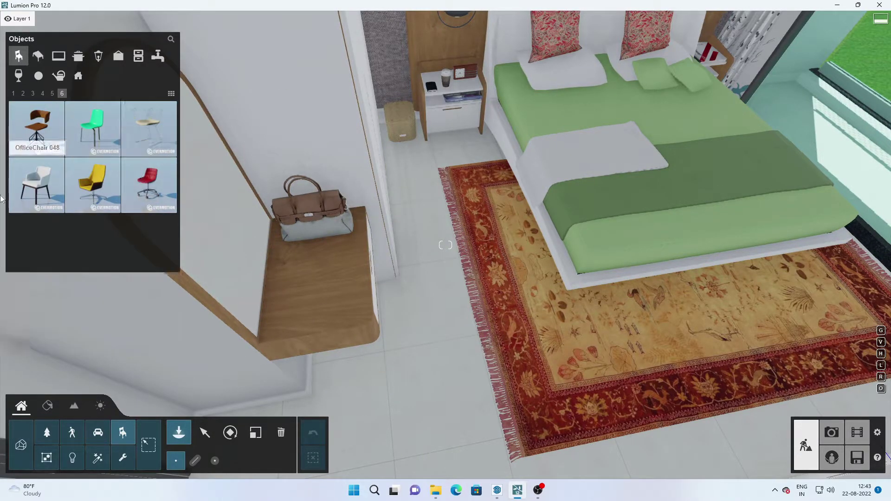
click(52, 93)
Step: Place grey OfficeChair 042 beside the dressing desk, rotated and slid into position
click(36, 242)
click(424, 317)
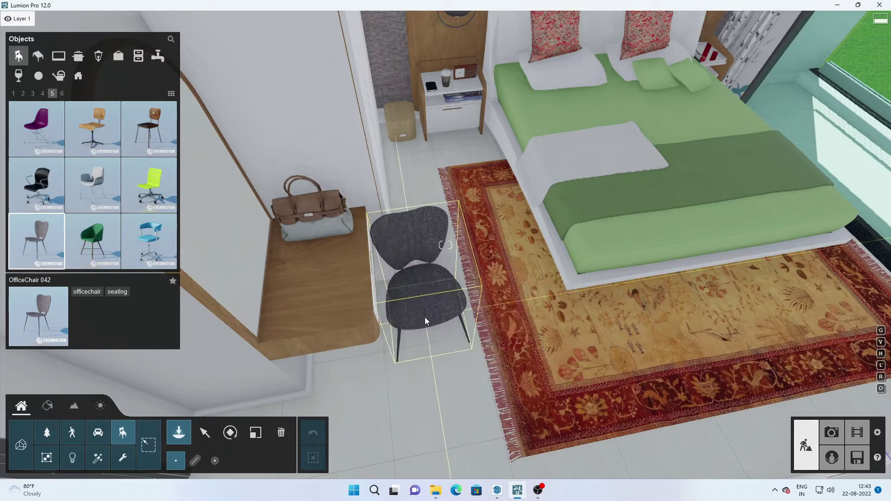
scroll(439, 334, up, 5)
click(230, 433)
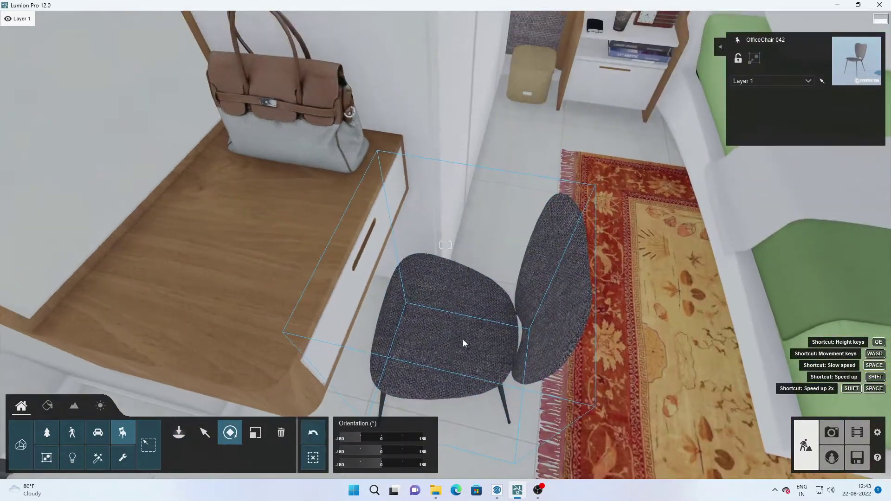
right_drag(402, 294, 466, 346)
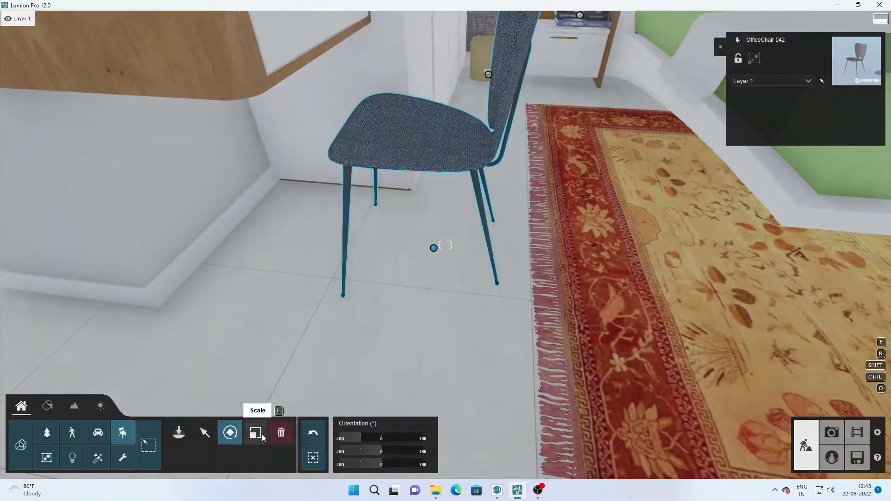
click(204, 433)
drag(434, 248, 386, 238)
mouse_move(386, 238)
right_down()
mouse_move(473, 319)
mouse_move(428, 387)
mouse_move(430, 308)
mouse_move(411, 341)
right_up()
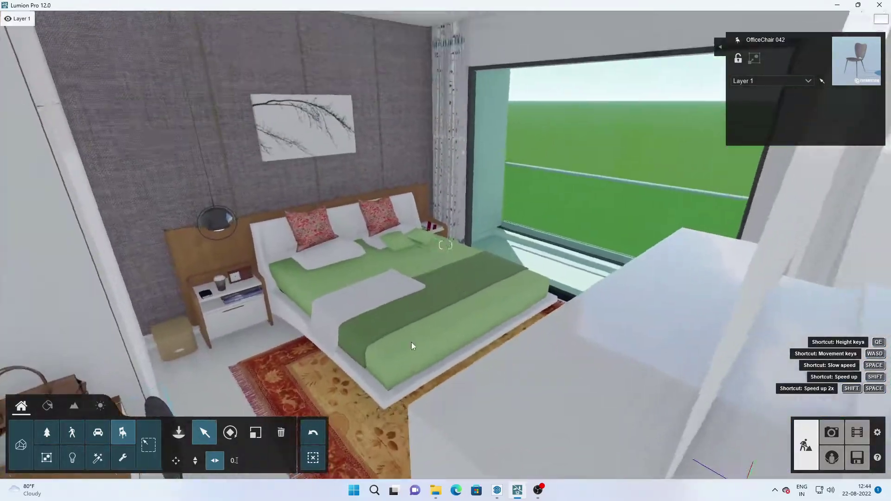
Step: Choose a laptop model from the Objects > Electronics > Computers collection
click(179, 432)
click(62, 93)
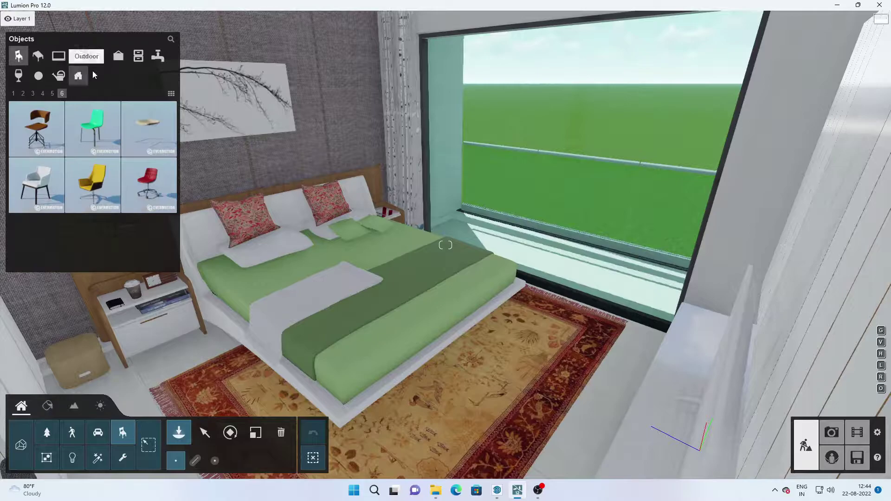
click(168, 126)
right_drag(168, 126, 102, 234)
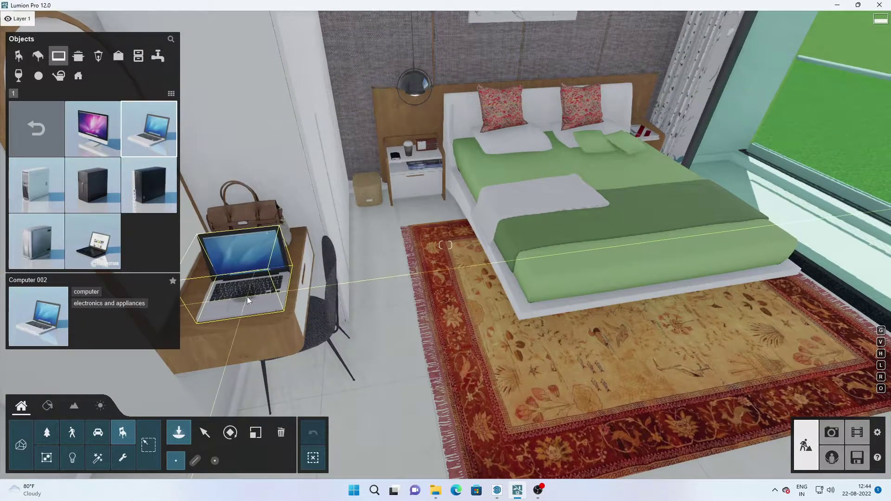
click(59, 76)
click(89, 164)
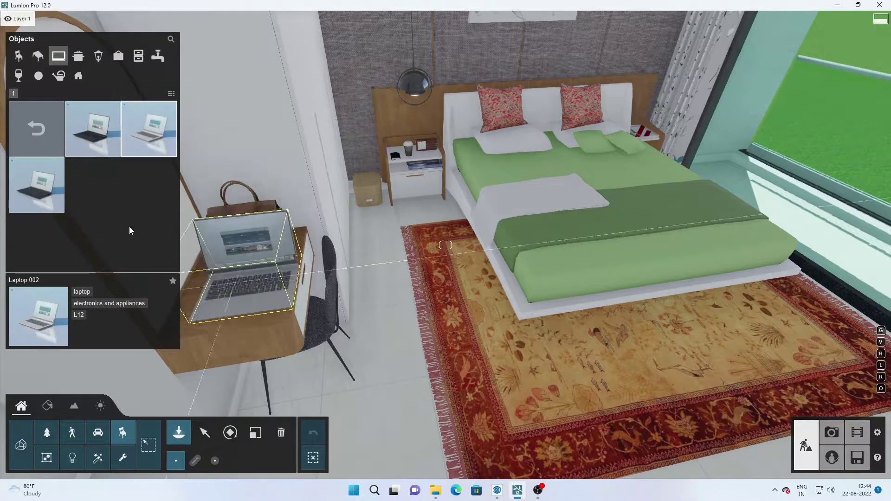
click(242, 291)
Step: Place the laptop on the dressing desk beside the handbag, rotated to face the chair
click(230, 433)
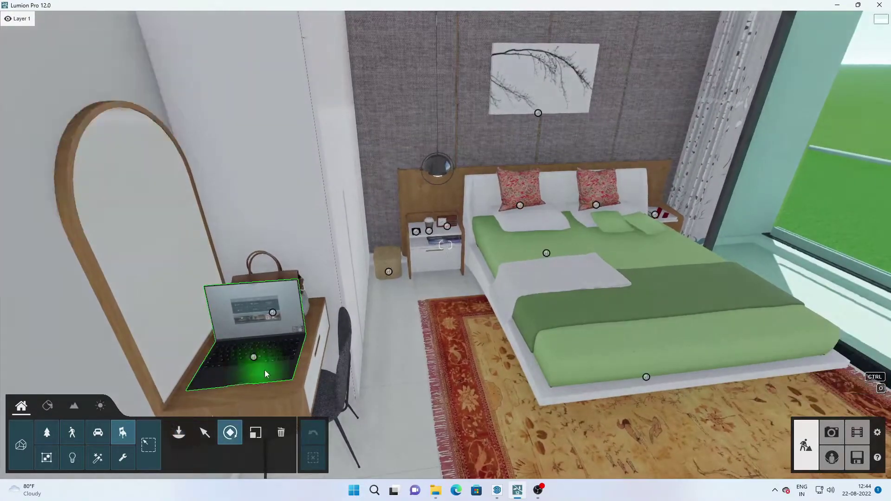
click(253, 368)
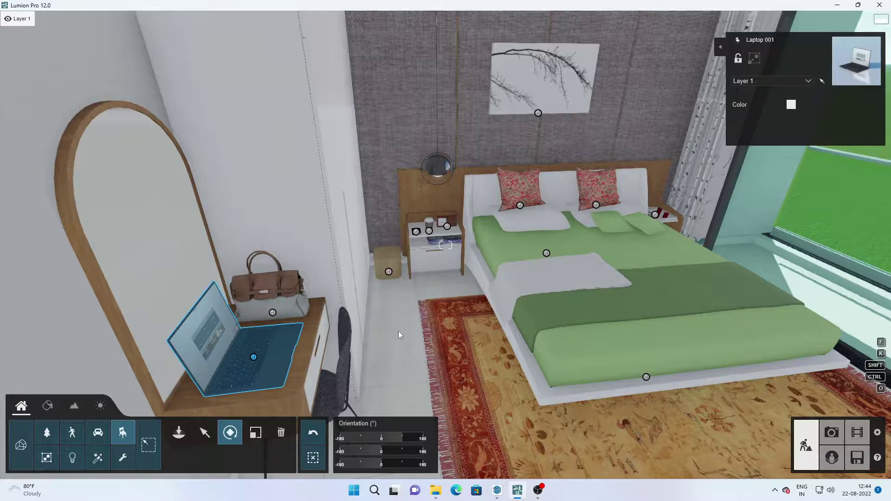
right_drag(398, 330, 451, 348)
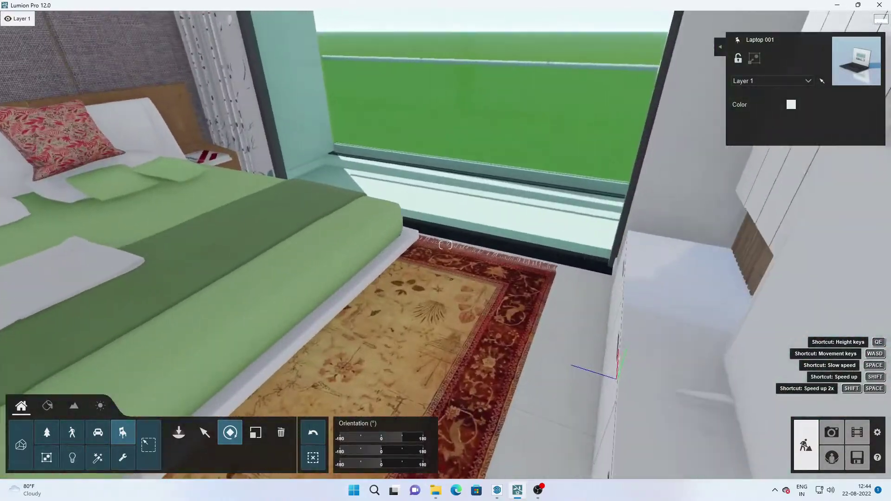
click(204, 433)
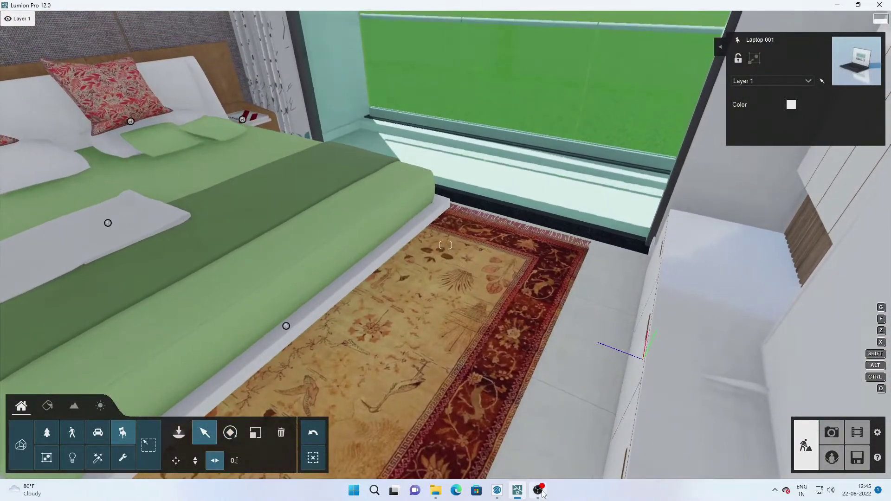
mouse_move(542, 494)
right_down()
mouse_move(457, 298)
mouse_move(512, 440)
right_up()
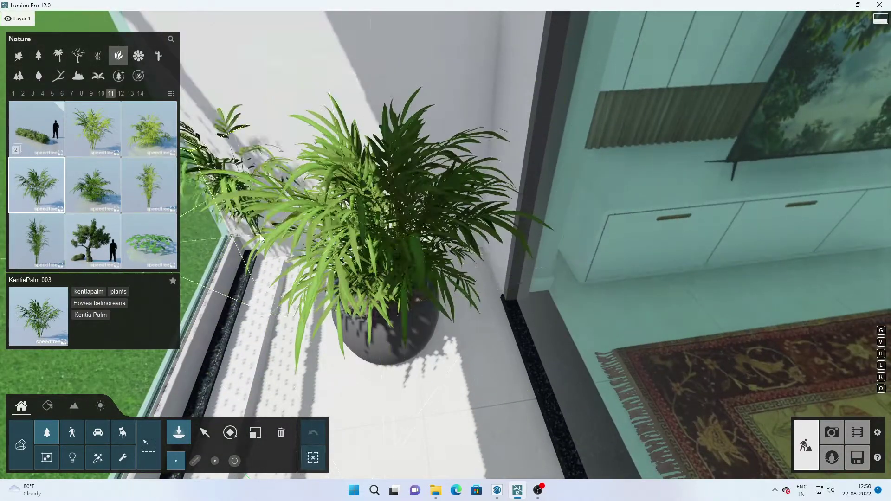
Step: Plant Yellow Iris flowers from Nature > flowers in the wicker pot
right_drag(427, 317, 611, 348)
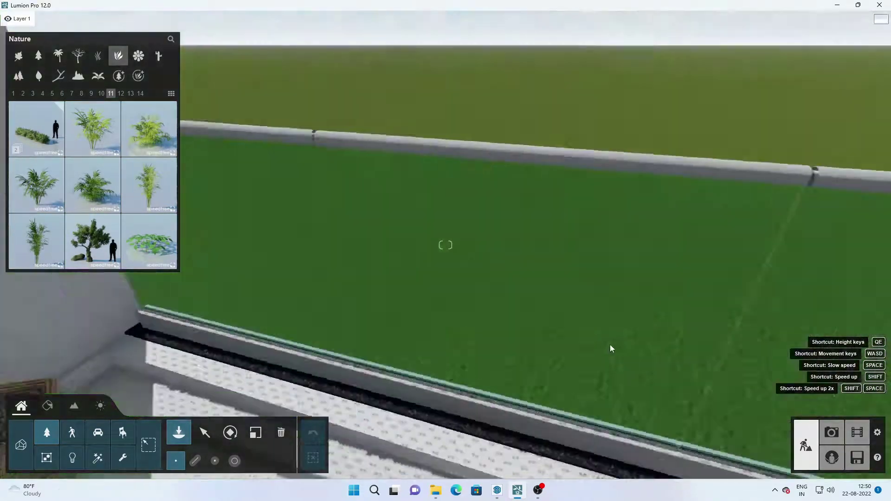
click(121, 94)
click(139, 56)
click(42, 93)
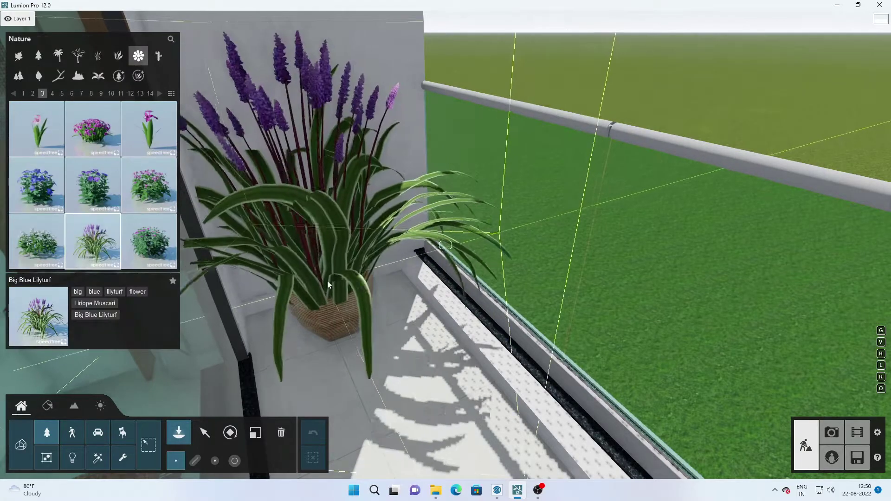
click(36, 185)
click(71, 93)
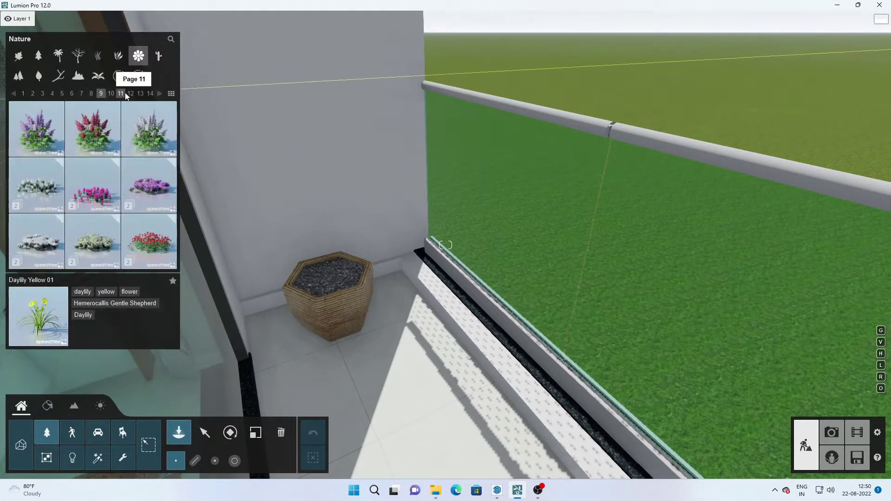
click(164, 96)
click(126, 218)
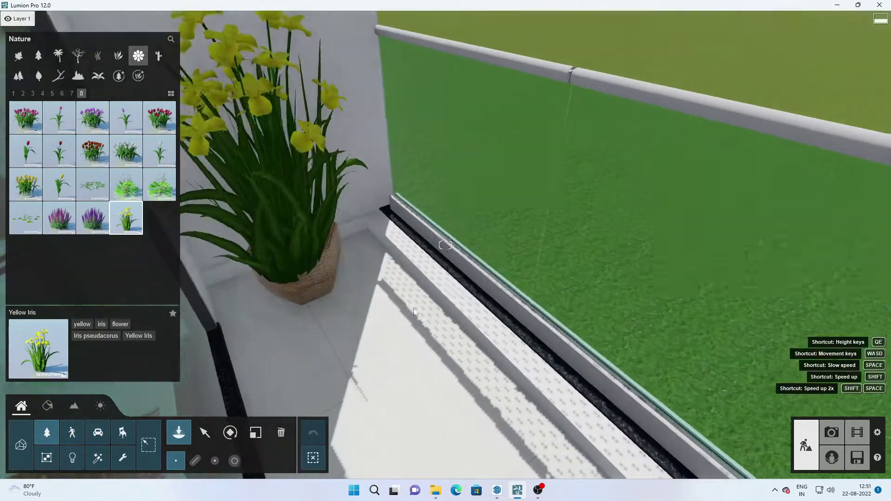
Step: Place a dark plant pot from Objects > Outdoor beside the wicker pot
click(122, 433)
click(78, 76)
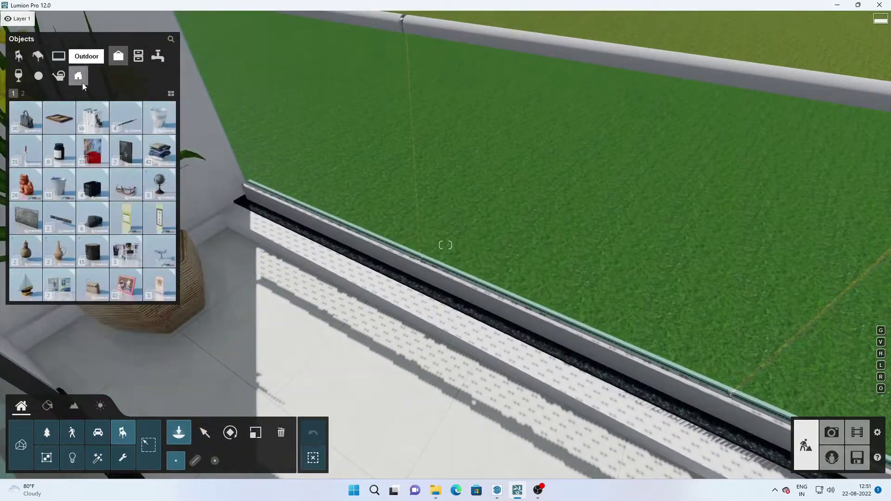
click(25, 94)
click(28, 116)
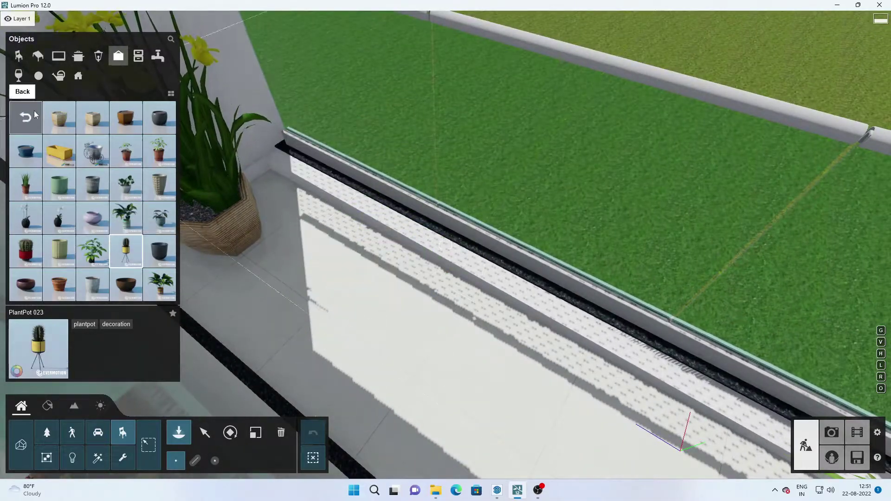
click(108, 186)
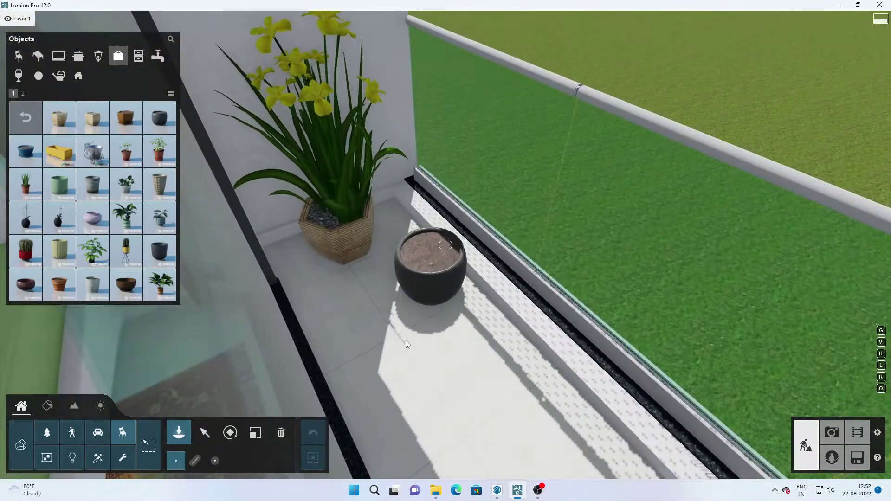
click(205, 433)
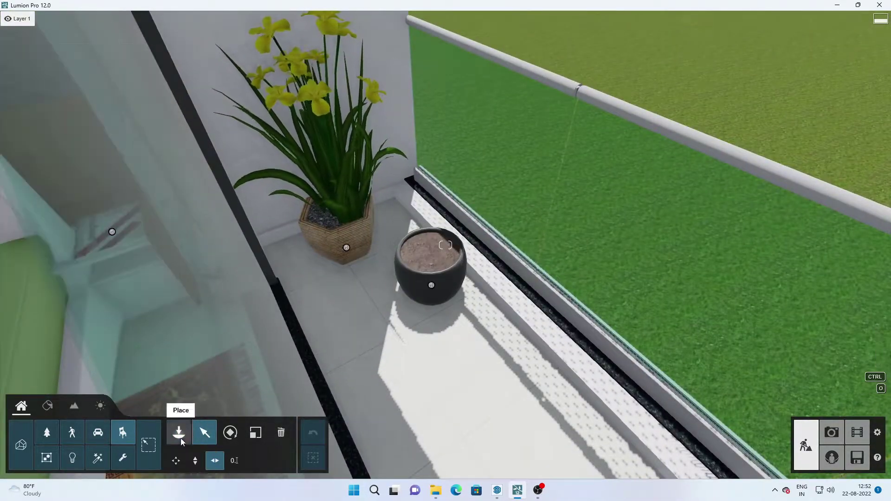
Step: Plant a KentiaPalm 006 inside the dark pot
click(181, 440)
click(118, 55)
click(42, 94)
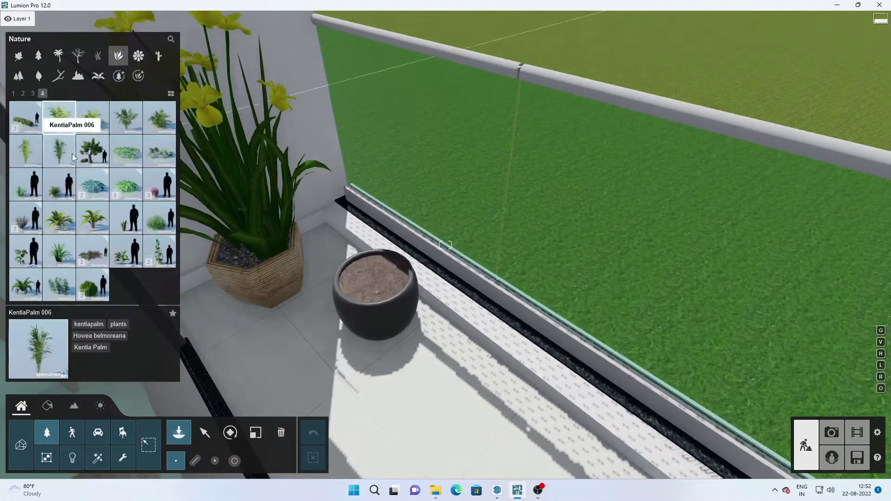
click(376, 278)
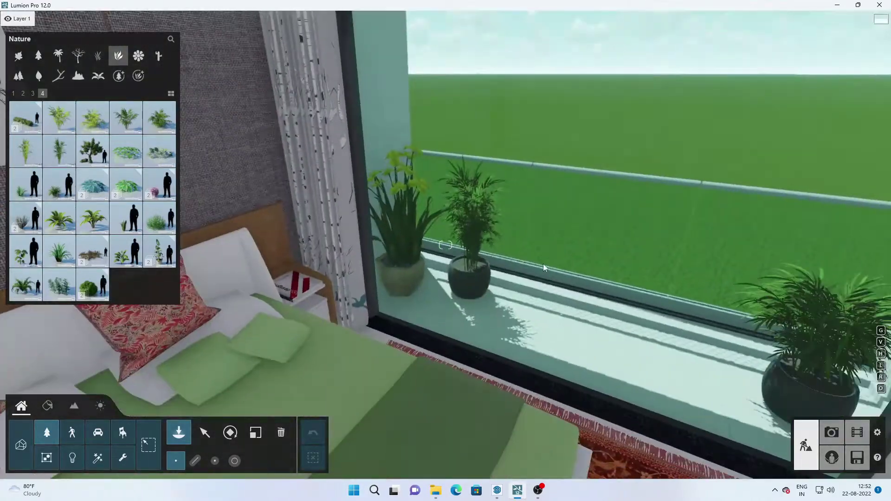
Step: Place an ApartmentBlock 002 tower on the open site and copy it
click(54, 432)
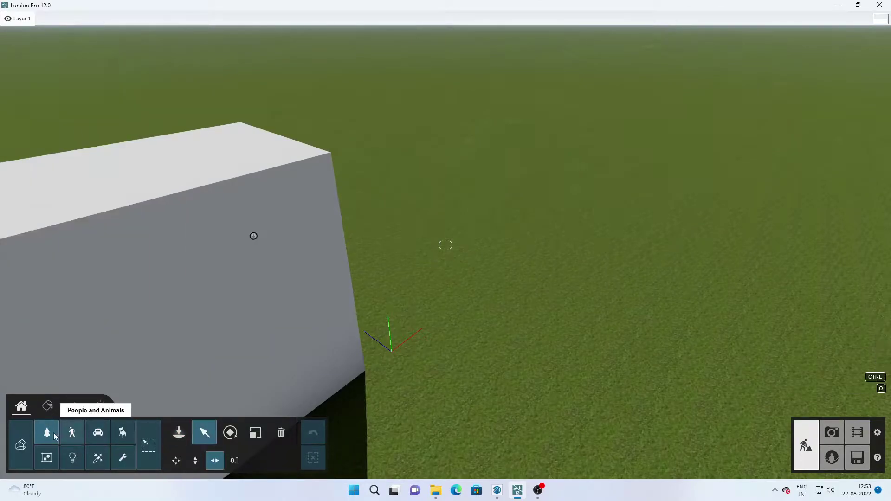
click(123, 432)
click(78, 76)
click(64, 116)
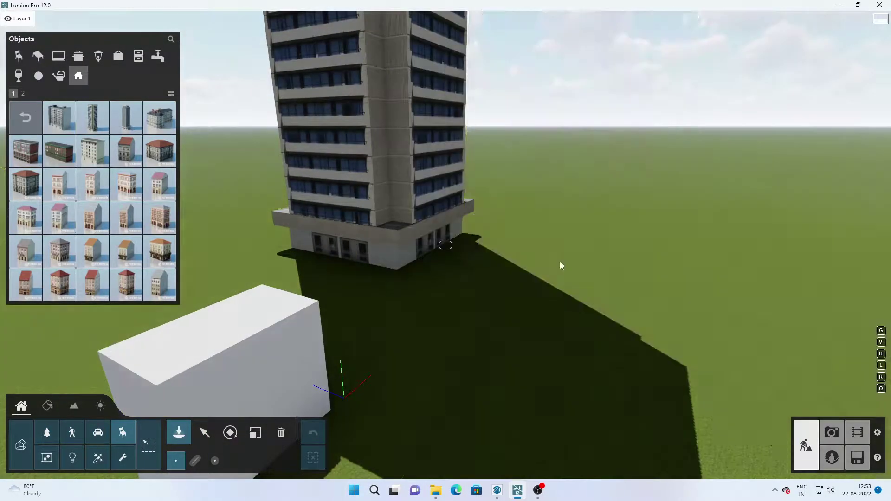
click(462, 294)
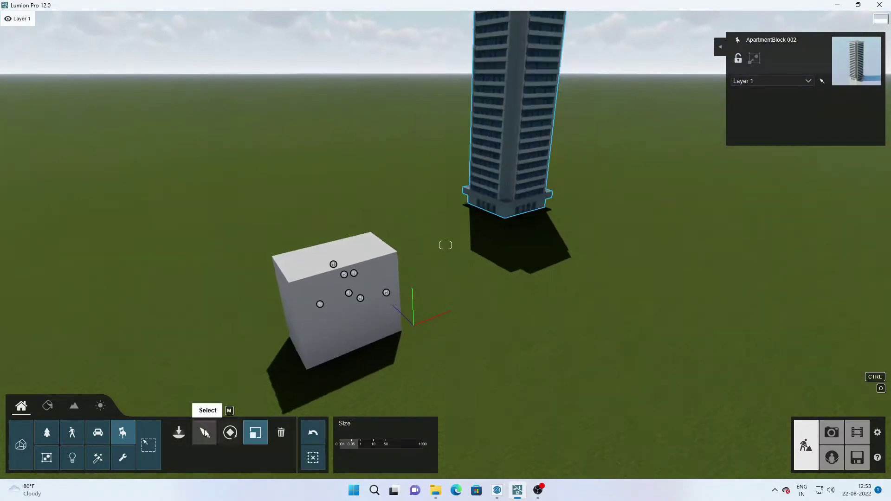
click(204, 432)
alt+drag(426, 221, 428, 231)
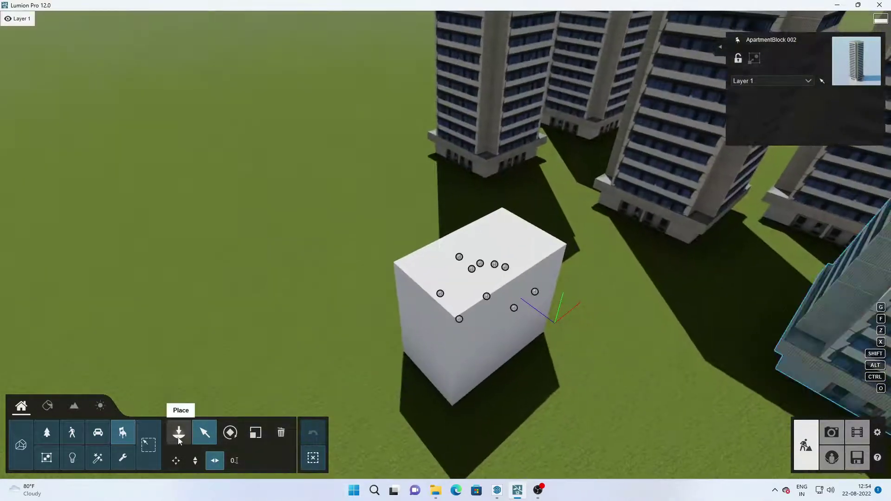
Step: Place the green House US 016 and a blue house near the towers, rotating the blue one
click(179, 433)
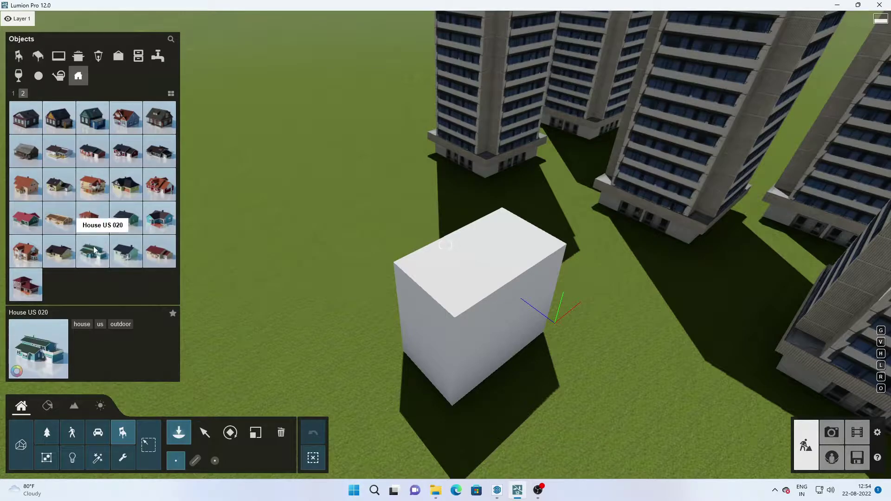
click(94, 251)
click(126, 218)
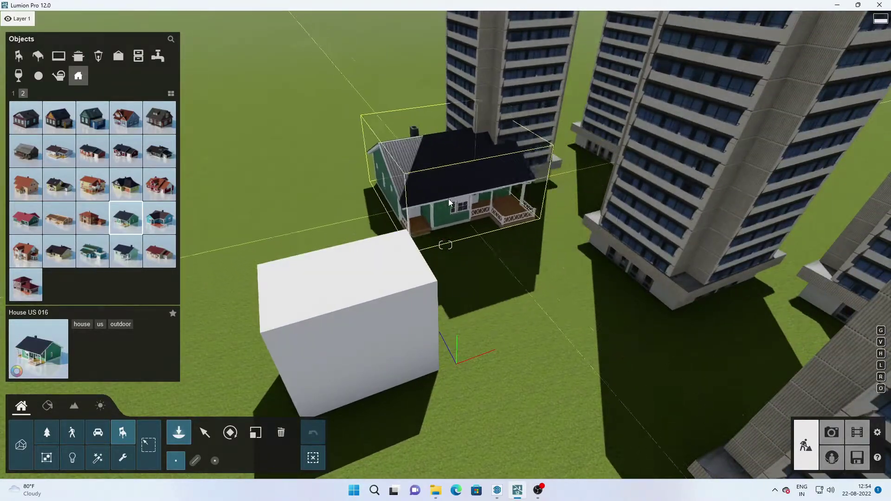
click(541, 301)
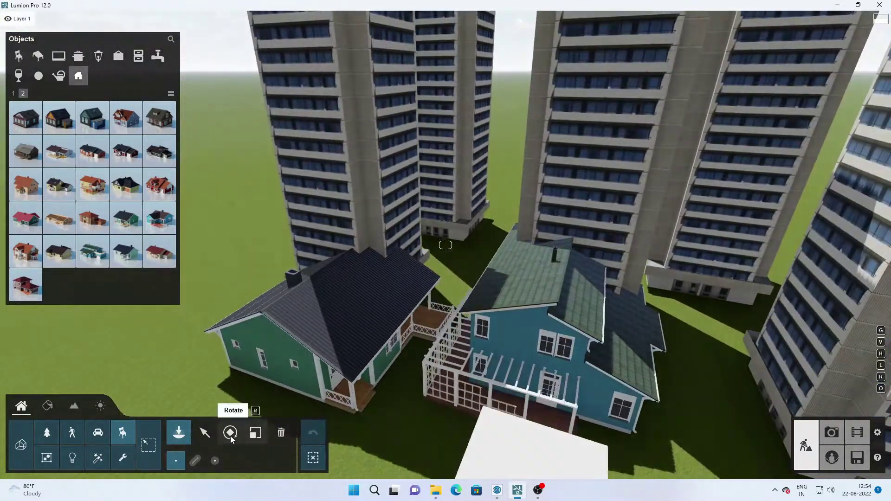
click(205, 433)
click(567, 229)
key(r)
mouse_move(552, 332)
mouse_down()
mouse_move(516, 358)
mouse_move(537, 357)
mouse_up()
key(m)
click(307, 320)
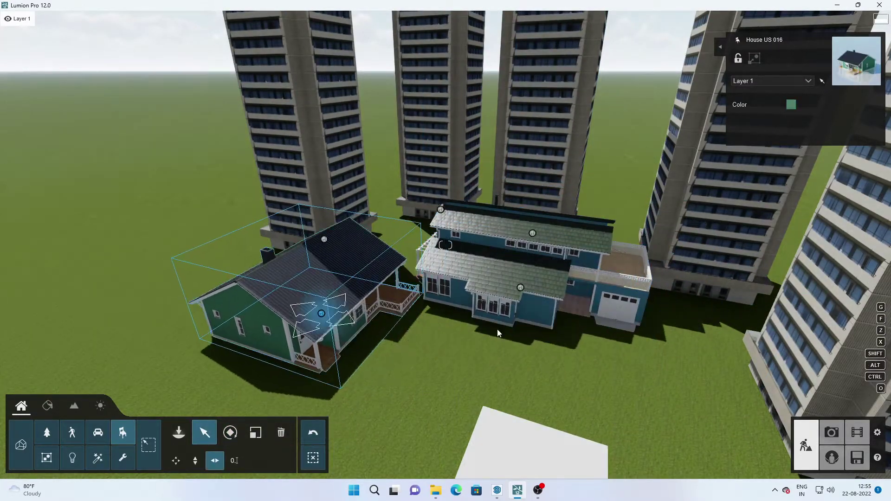
Step: Add the red House US 018 beside the blue house and slide a tower next to it
click(123, 433)
click(24, 249)
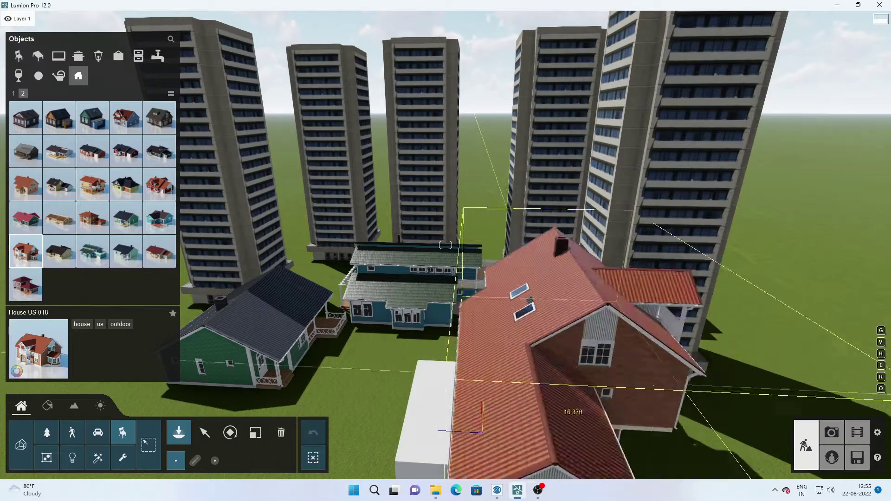
click(568, 243)
click(231, 433)
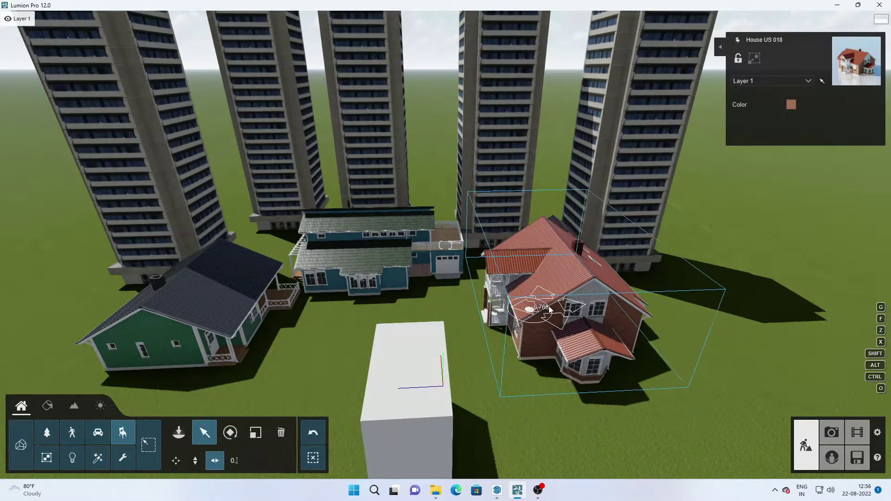
key(m)
drag(278, 223, 516, 226)
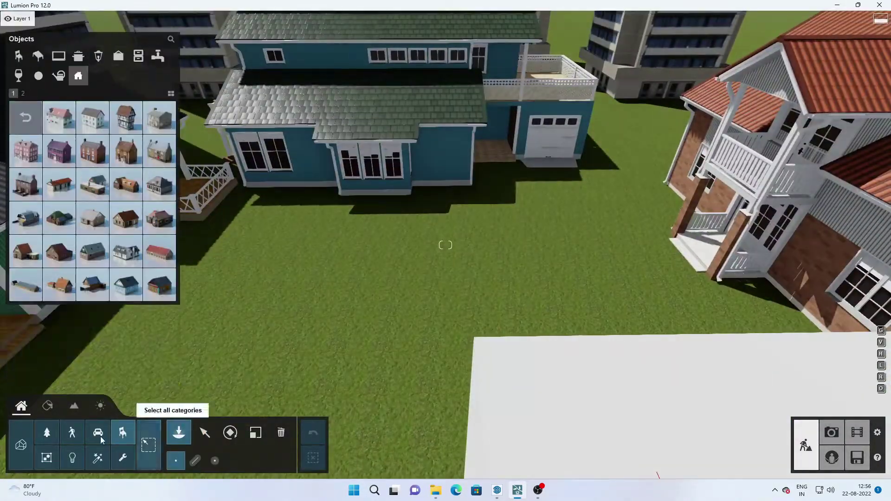
Step: Plant a Cabbage Palm near the houses from Nature > Fine-detail trees and browse Black Locust variants
click(47, 433)
click(119, 76)
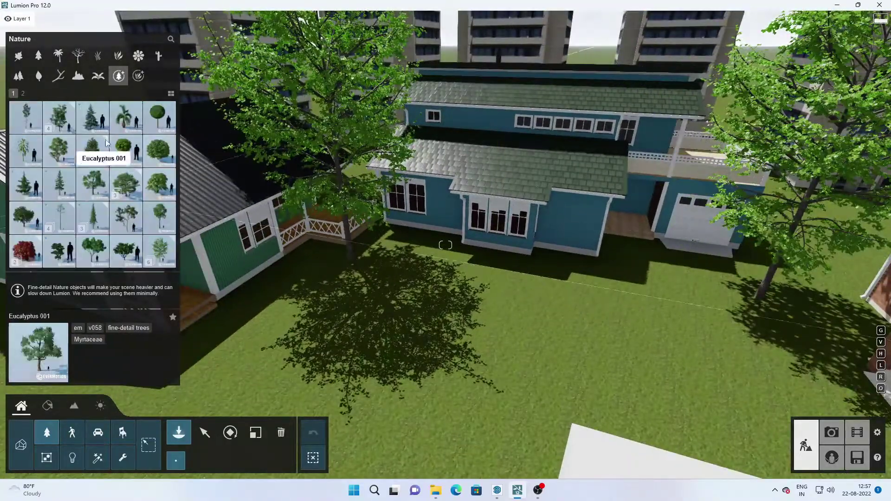
click(59, 151)
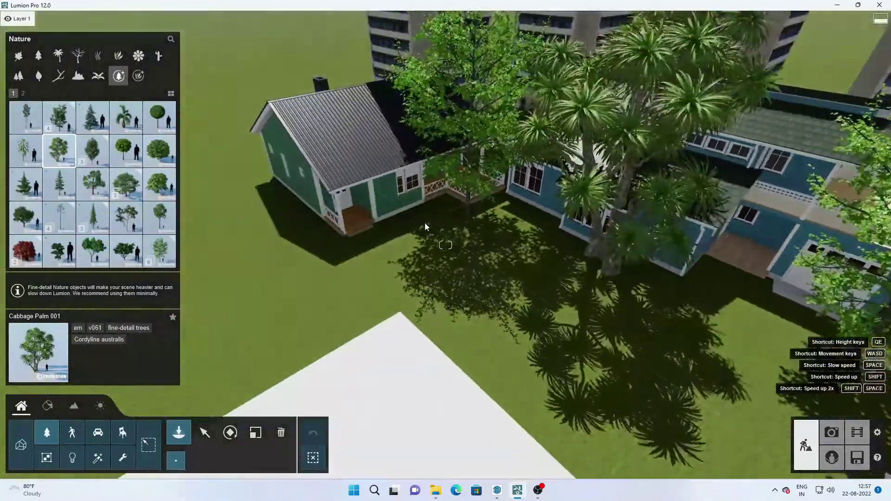
click(59, 117)
click(26, 118)
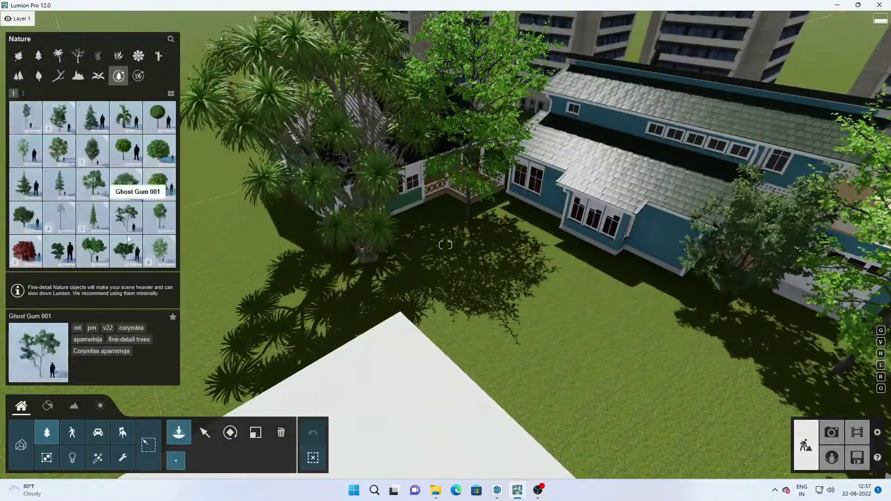
Step: Plant Palm tree 012 and Palm tree 008 around the houses, then switch to Photo mode
scroll(29, 112, down, 1)
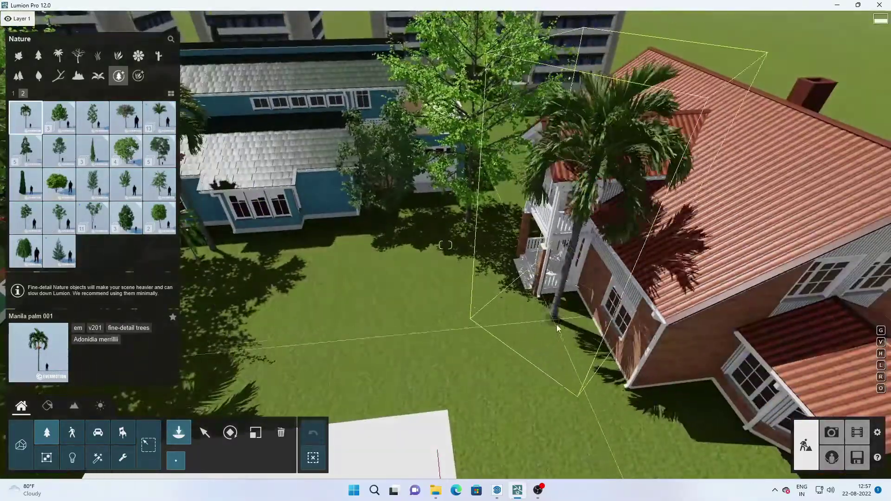
click(159, 117)
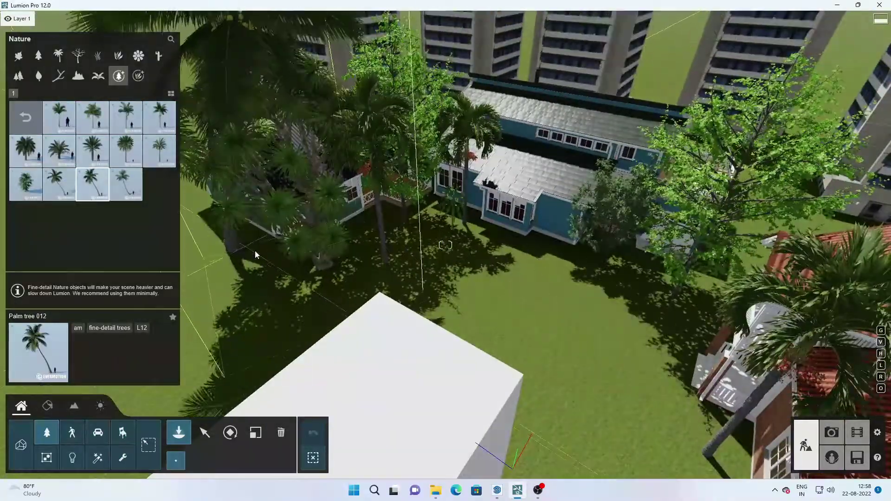
mouse_move(257, 251)
right_down()
mouse_move(343, 256)
mouse_move(595, 377)
right_up()
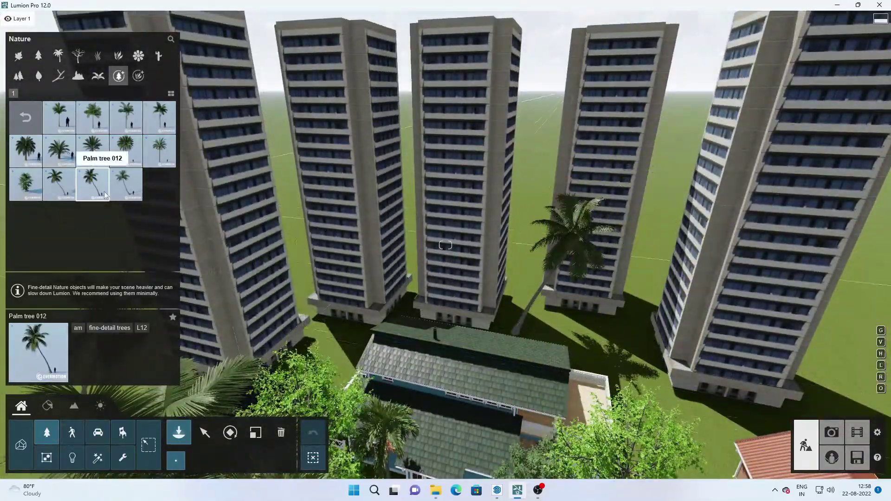
click(23, 115)
click(25, 118)
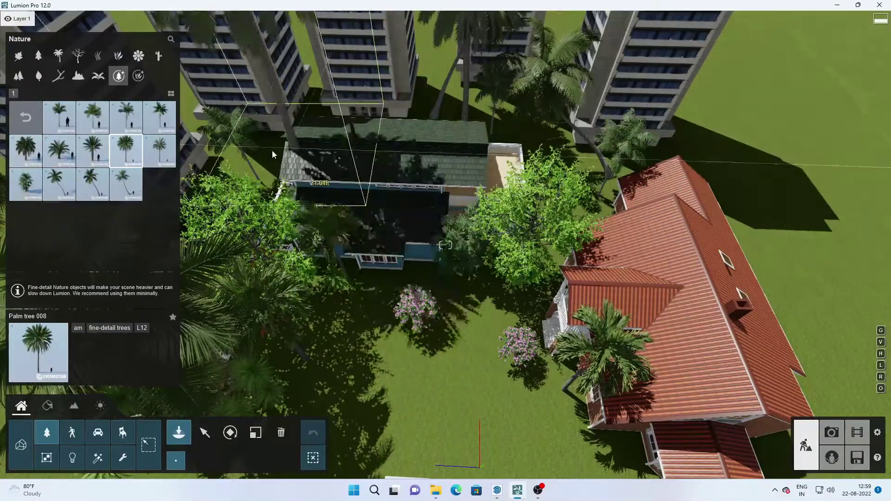
click(834, 436)
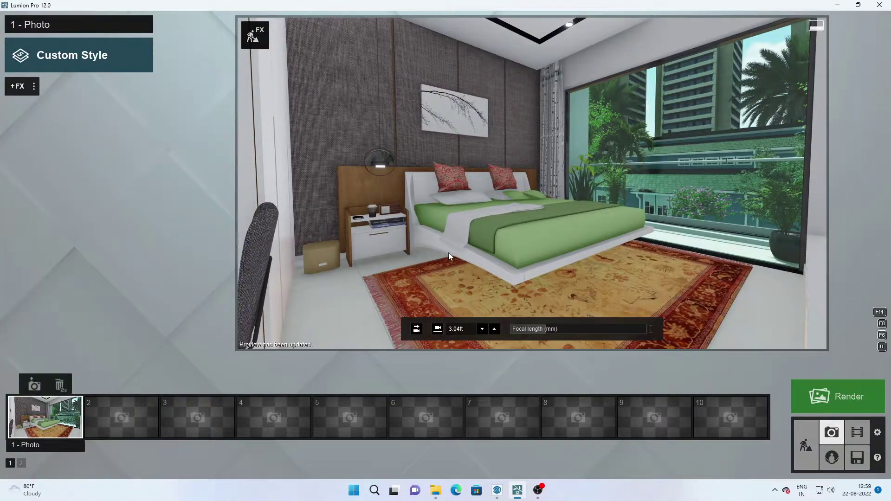
Step: Raise the photo camera over the towers, then in Build mode place Maidenhair Tree 005 among them
right_drag(449, 256, 597, 268)
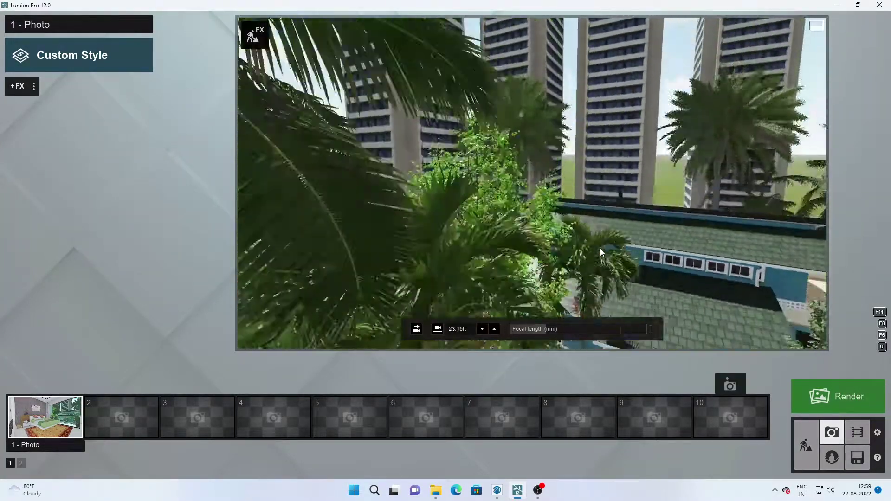
key(Escape)
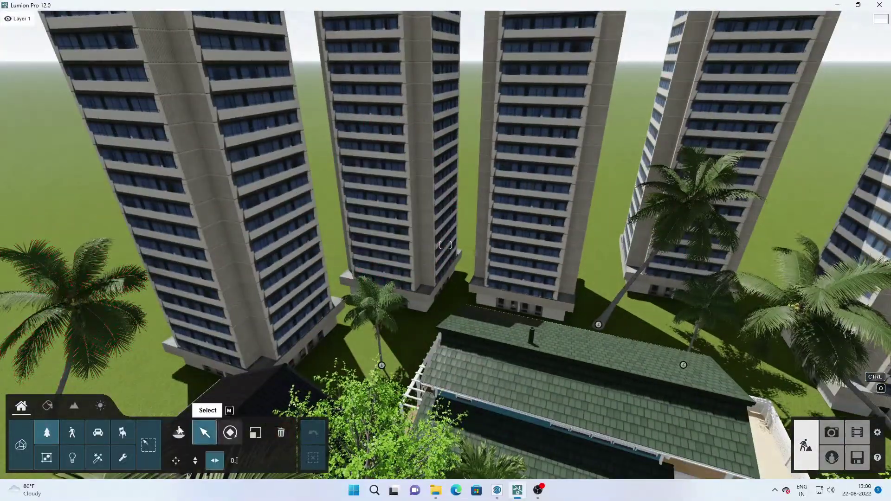
click(179, 431)
click(51, 137)
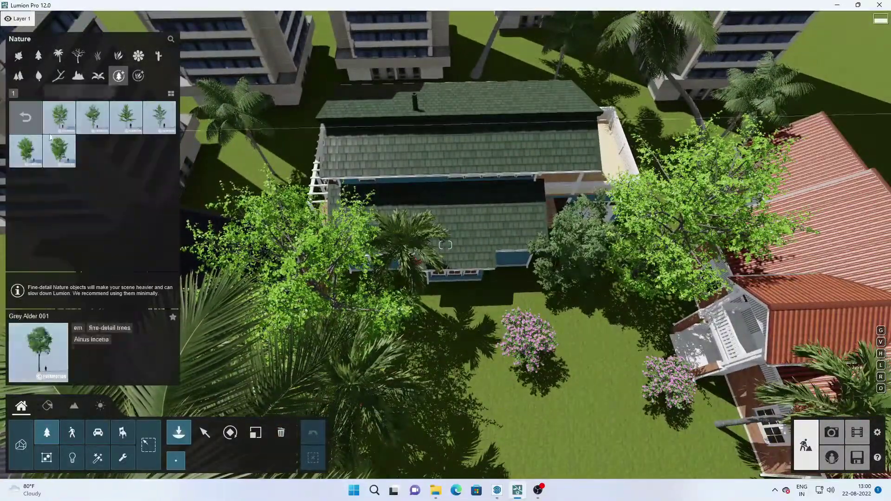
click(26, 151)
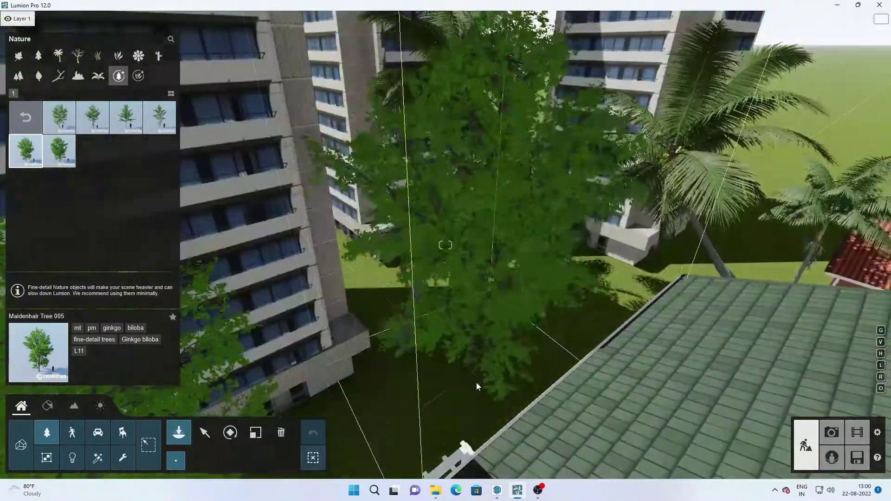
click(204, 433)
click(408, 325)
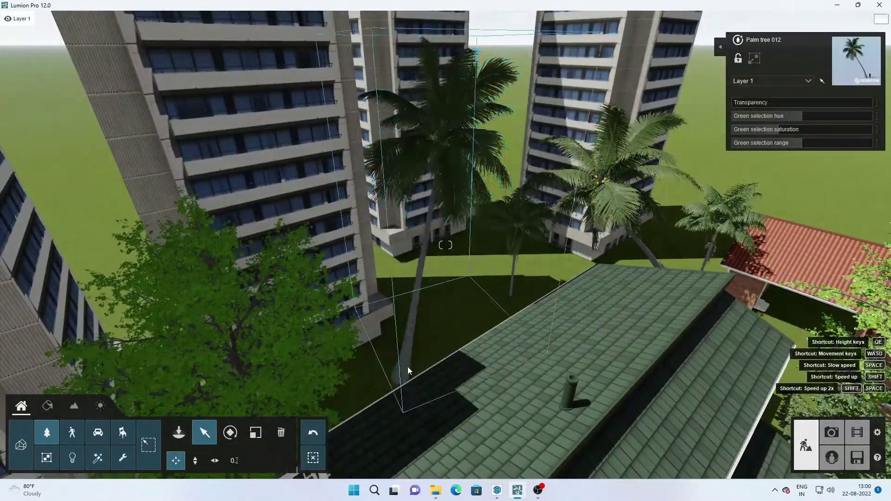
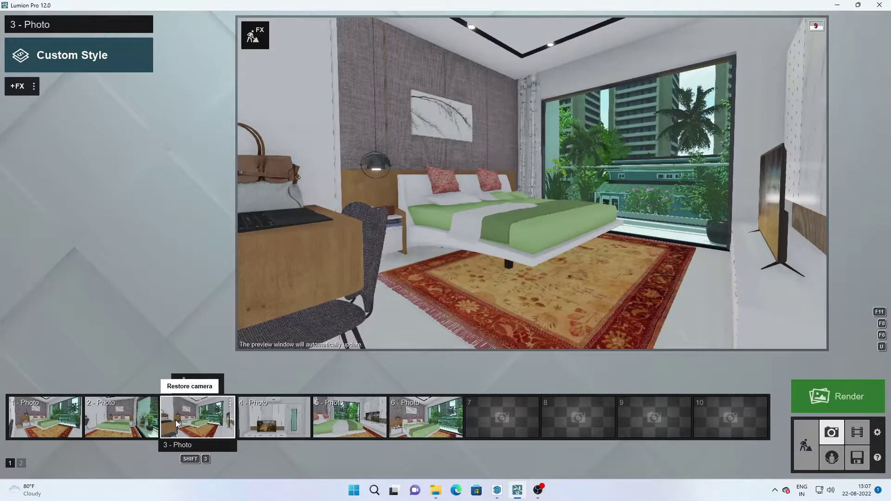
Step: Browse the saved photo views and select photo 1
click(350, 418)
click(400, 414)
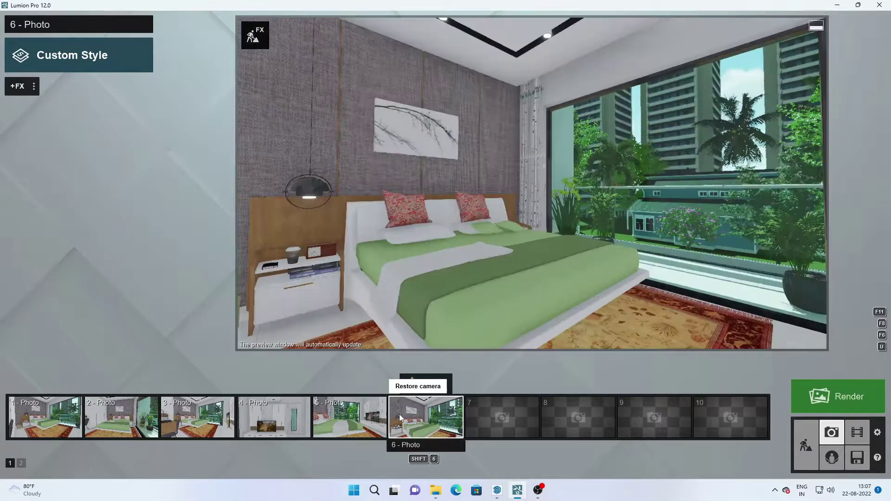
click(350, 418)
click(274, 418)
click(52, 416)
Step: Add 2-Point Perspective, Real Skies, Hyperlight and Reflection effects to photo 1
click(17, 86)
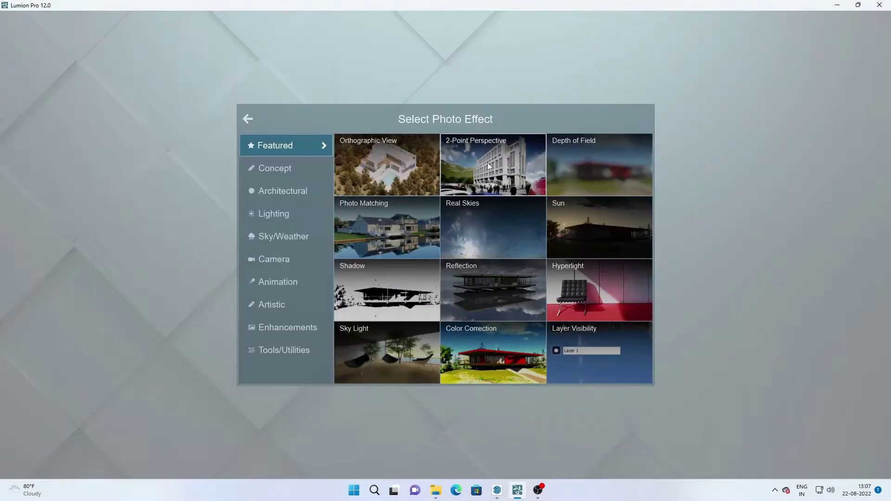
click(488, 162)
click(17, 86)
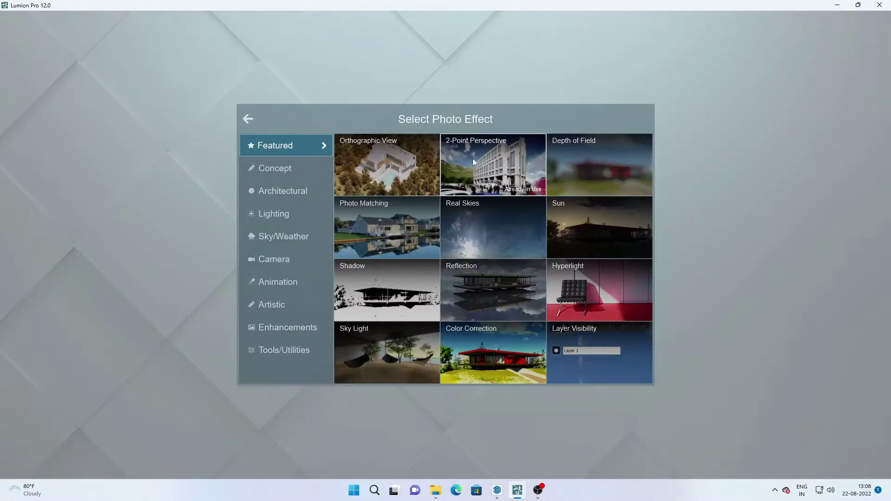
click(477, 225)
click(17, 86)
click(577, 276)
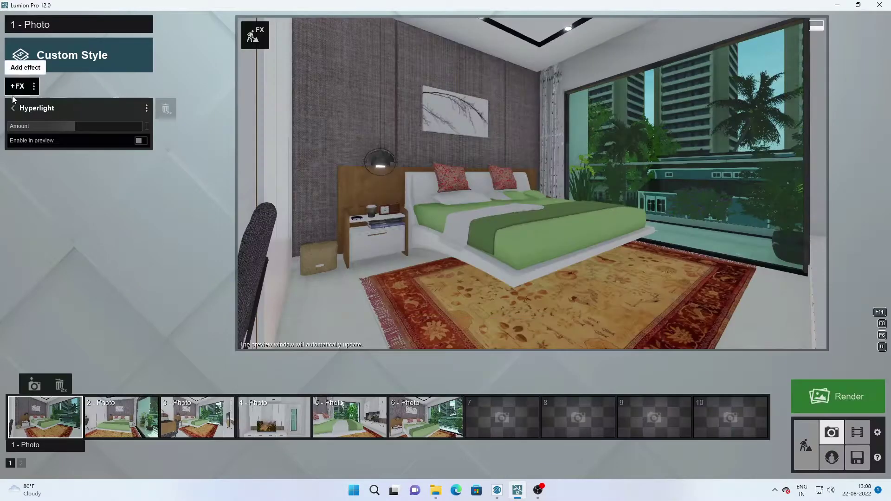
click(17, 86)
click(473, 278)
Step: Add a reflection plane on the window glass and confirm it
click(113, 164)
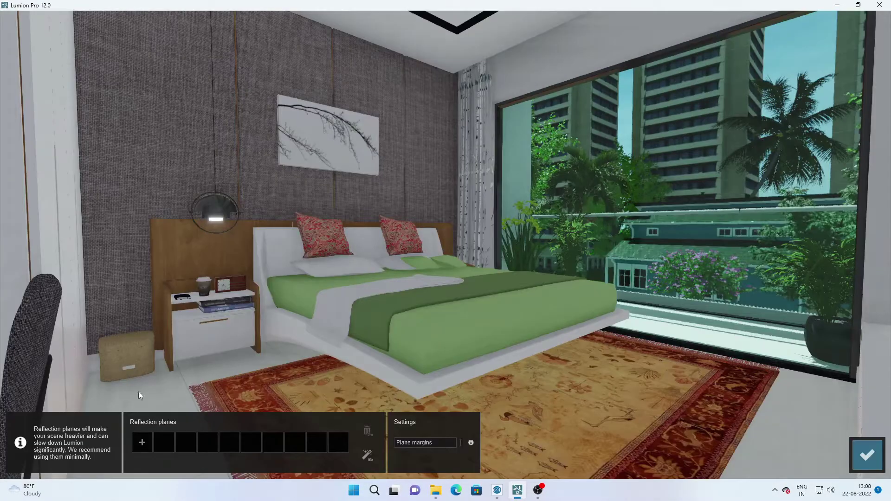
click(164, 443)
click(665, 186)
click(880, 456)
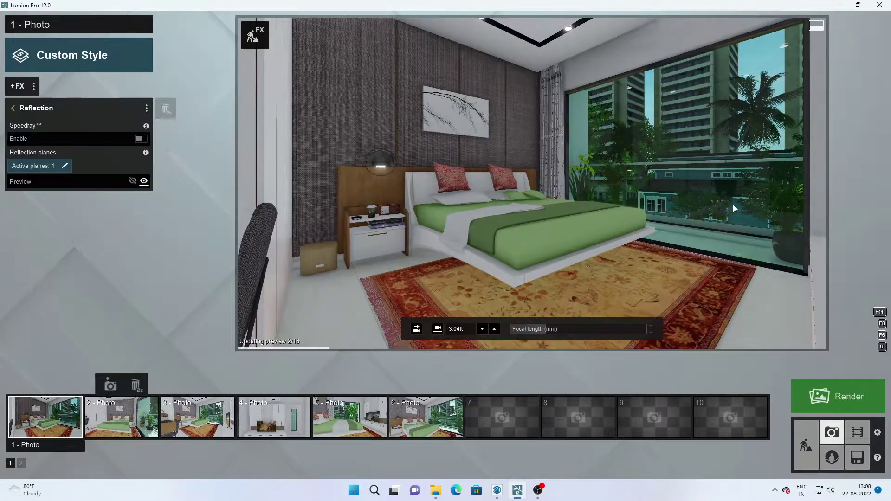
Step: Change the window glass material to Interior Glass 002, then return to photo mode
click(799, 443)
click(12, 446)
click(623, 172)
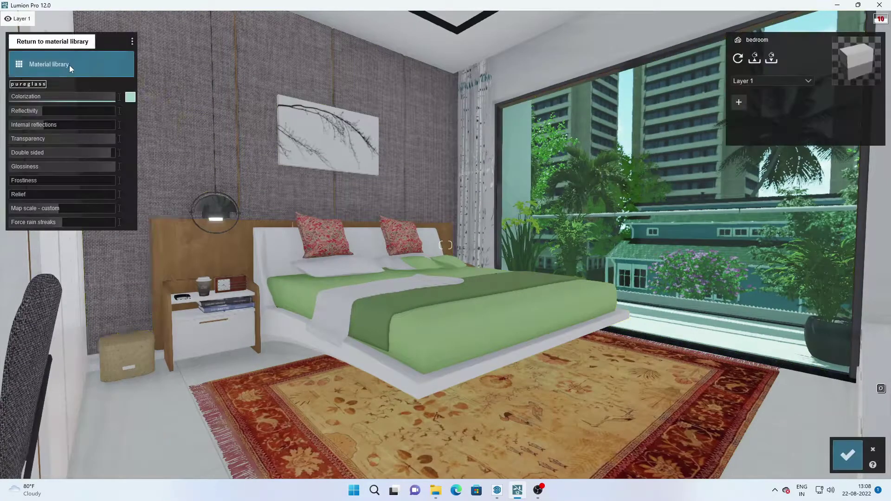
click(86, 292)
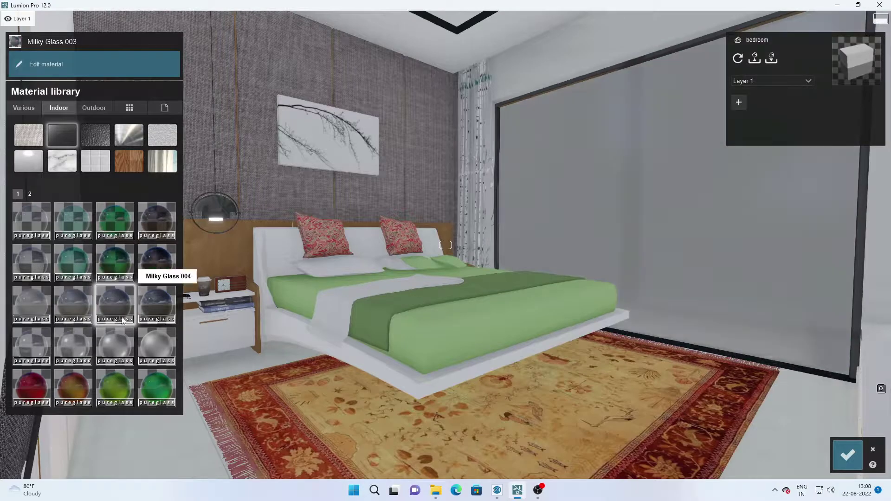
click(37, 298)
click(74, 262)
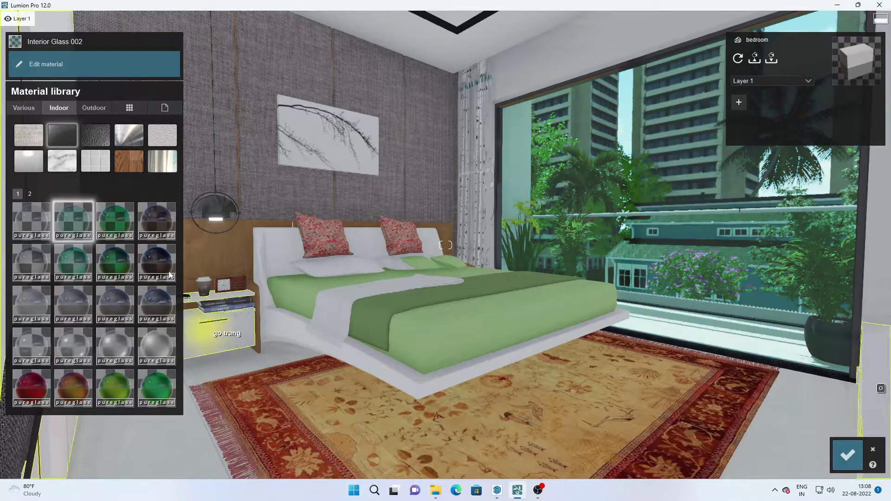
click(848, 454)
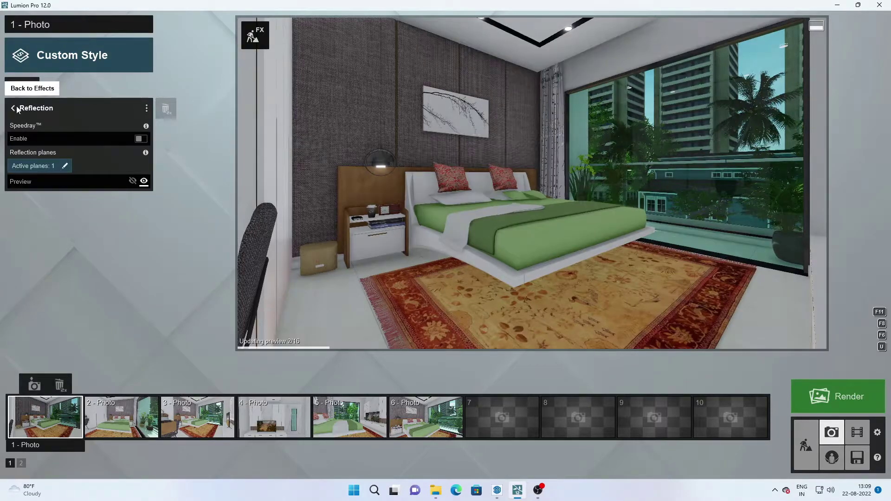
click(21, 83)
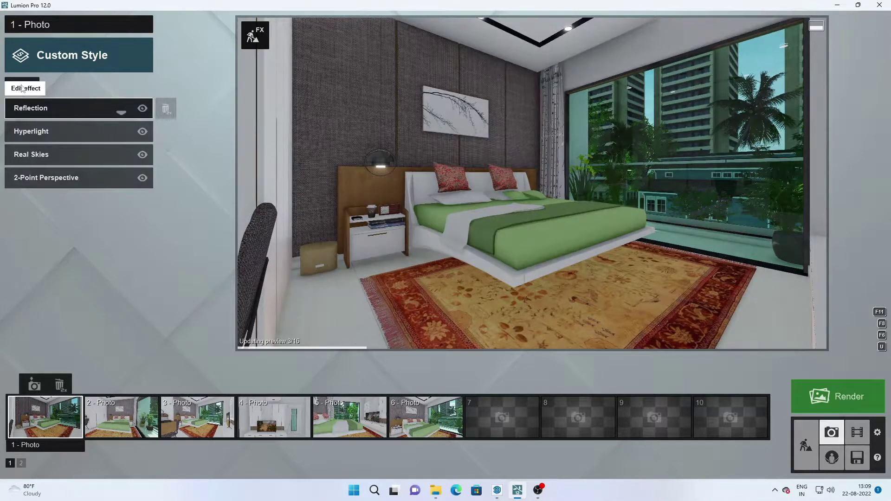
Step: Add Sky Light with planar and projected reflections enabled
click(22, 87)
click(407, 344)
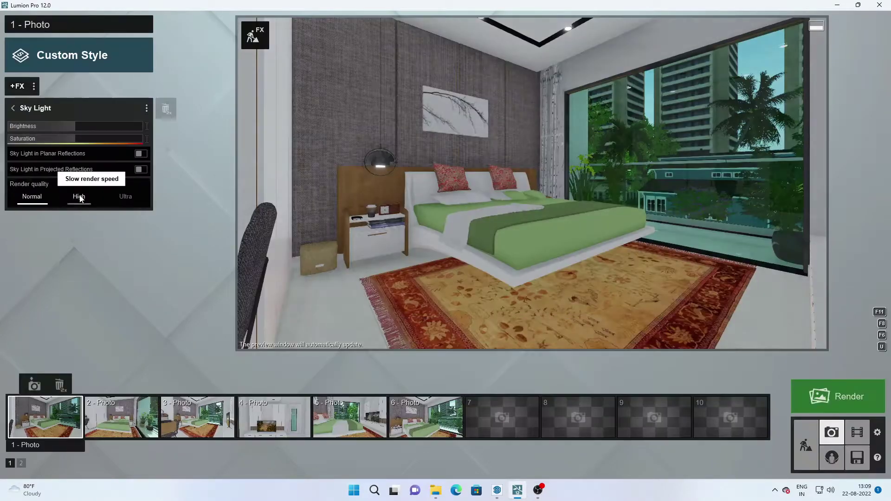
click(141, 153)
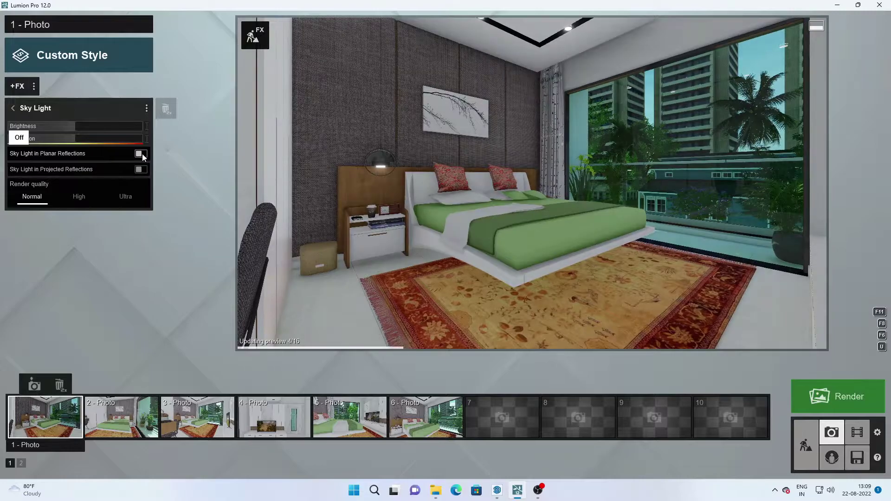
click(141, 170)
Step: Add Volumetric Sunlight, Global Illumination and Exposure effects
click(21, 84)
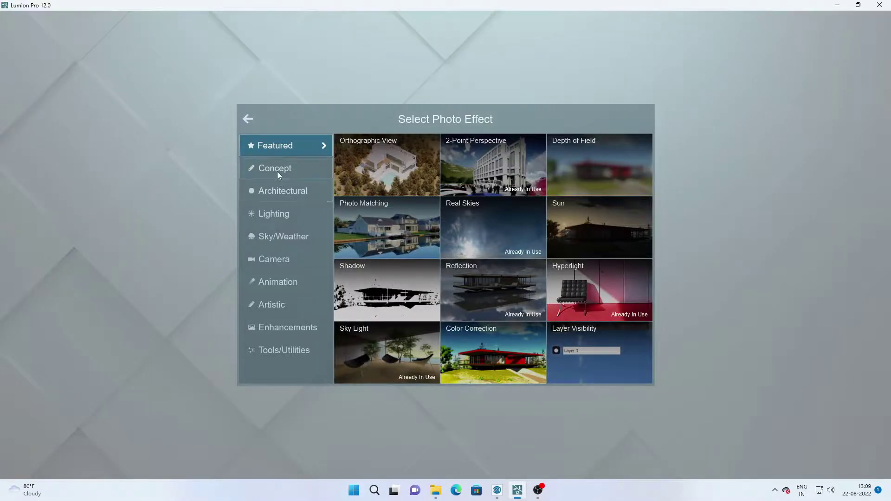
click(278, 191)
click(279, 214)
click(561, 291)
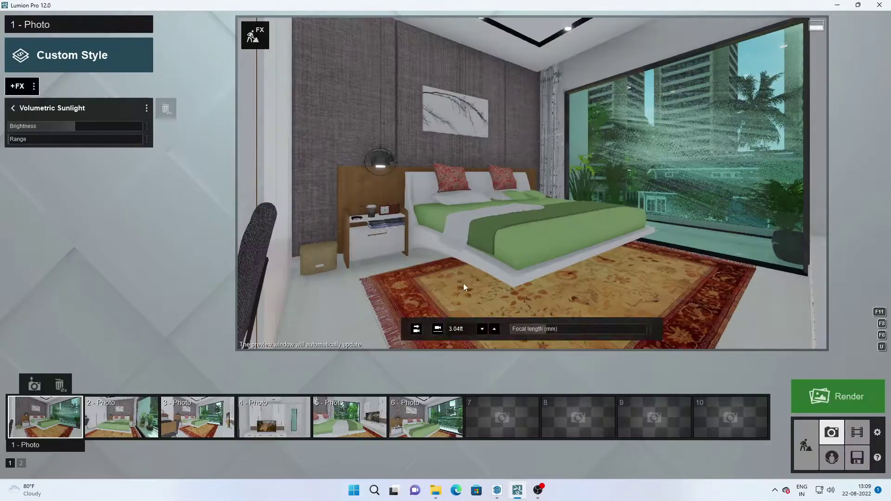
click(22, 85)
click(356, 289)
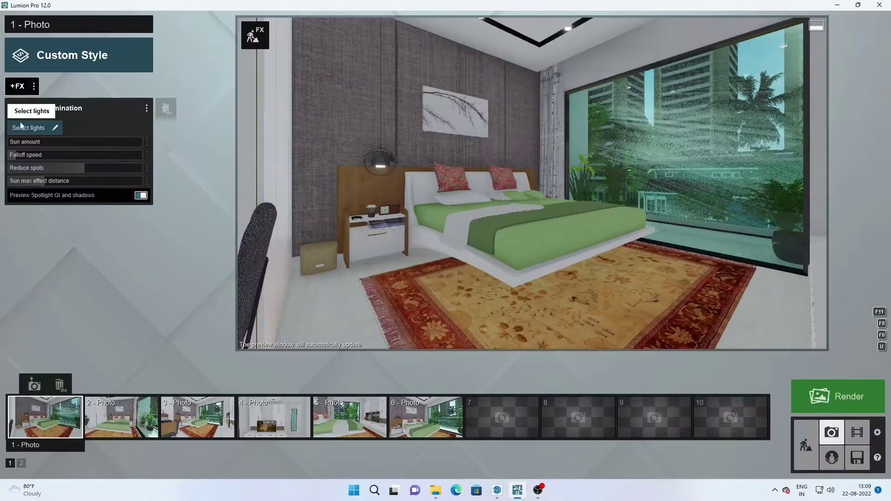
click(22, 84)
click(273, 260)
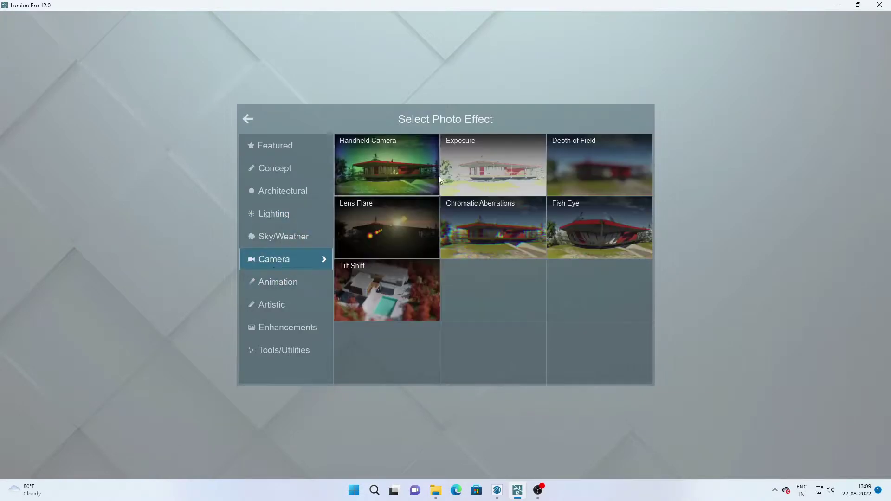
click(493, 167)
Step: Remove an unwanted effect, re-add Real Skies and rotate its heading to about 51.8°
click(21, 85)
click(248, 119)
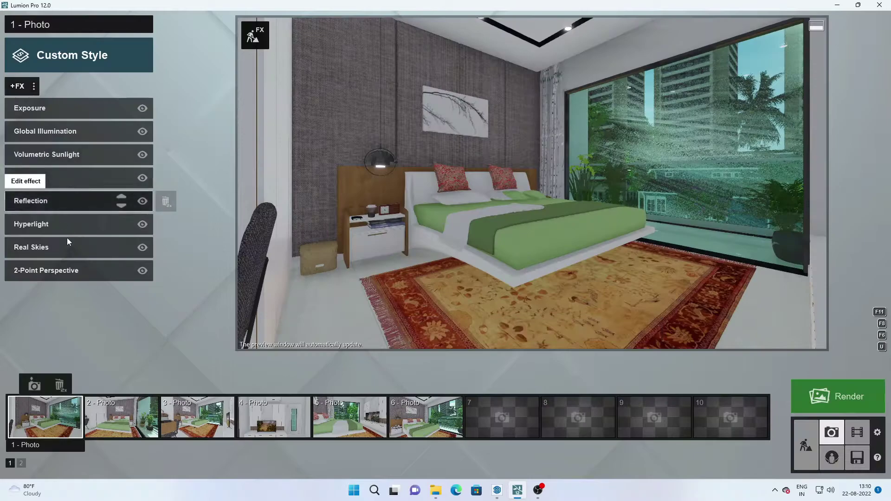
double_click(165, 201)
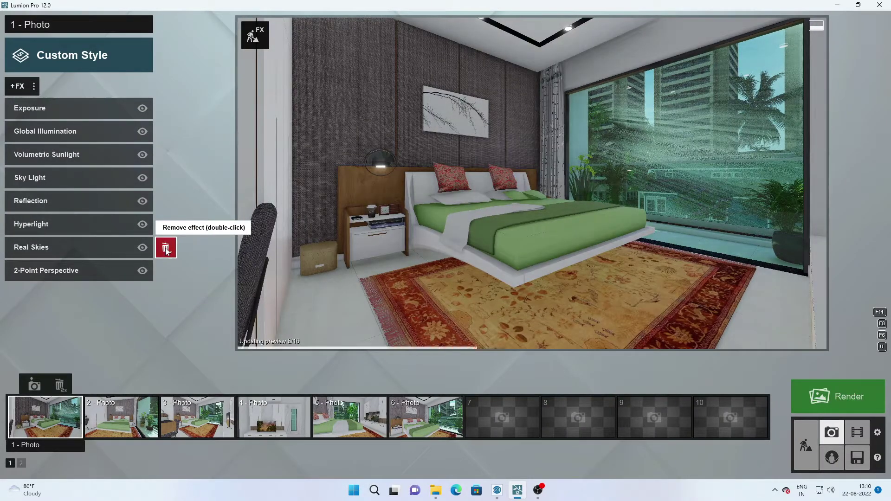
double_click(166, 250)
click(22, 86)
click(271, 146)
click(508, 208)
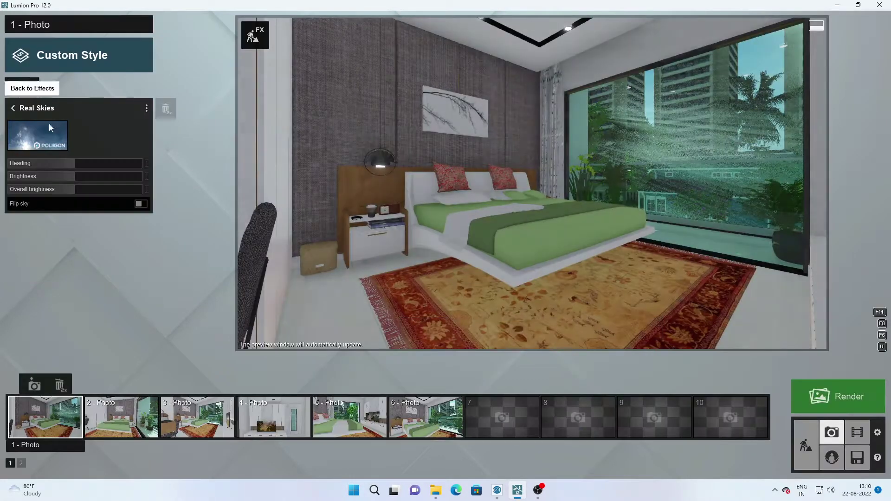
drag(71, 163, 99, 158)
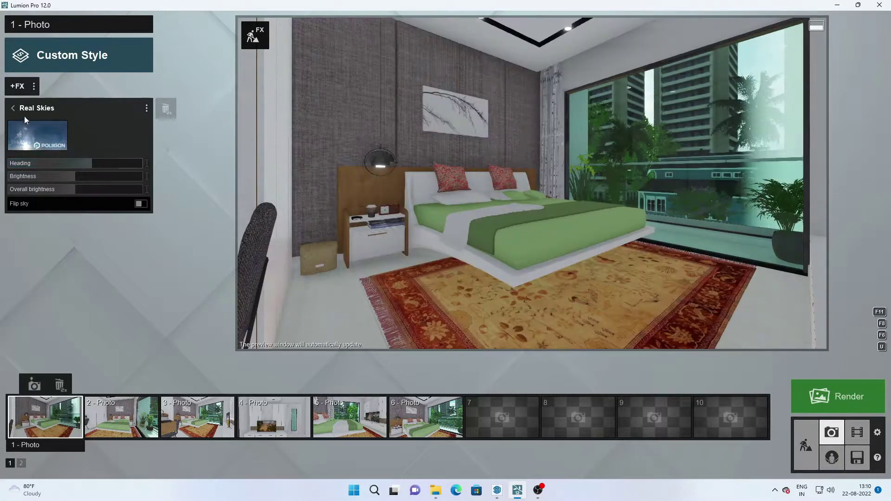
Step: Set the Volumetric Sunlight brightness to 0.2
click(13, 107)
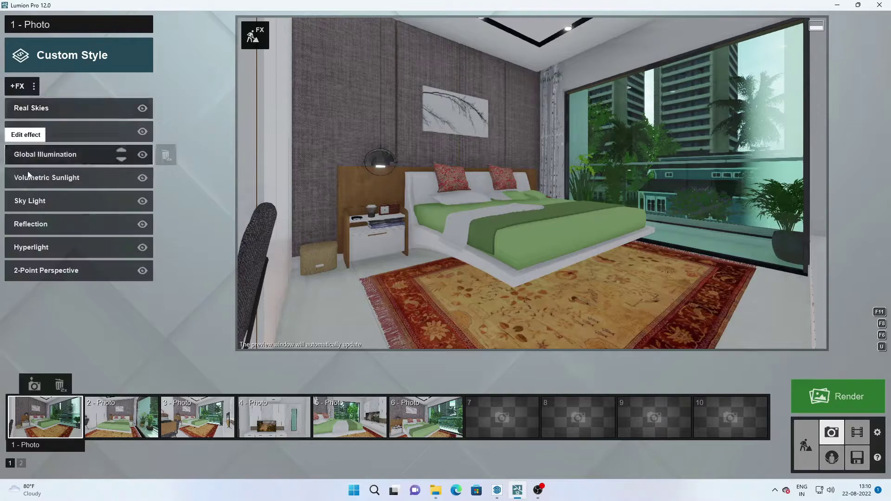
click(77, 178)
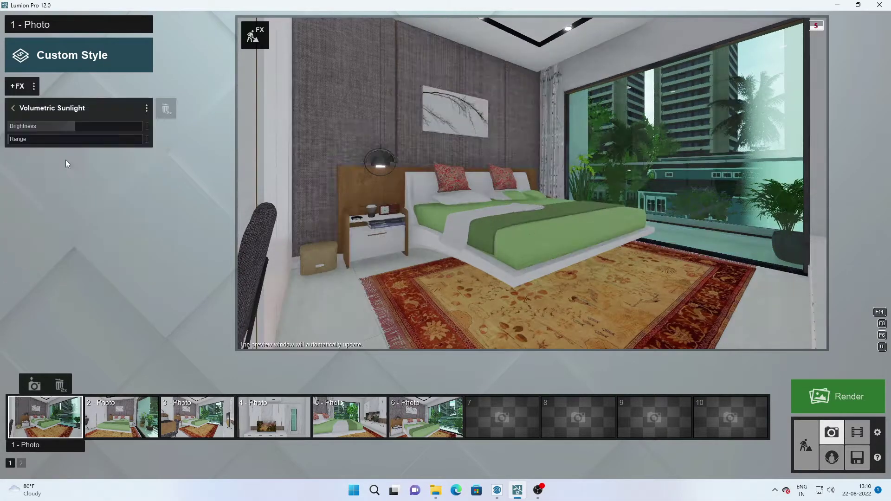
click(13, 107)
click(23, 112)
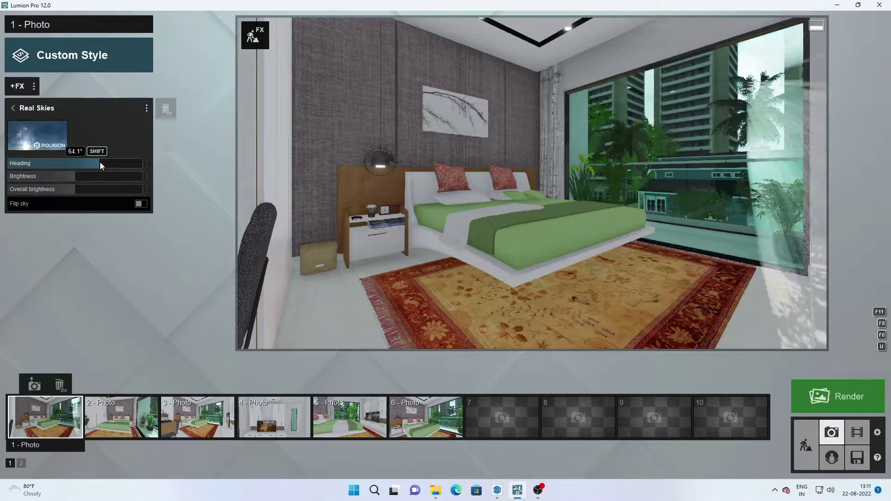
click(12, 108)
click(57, 176)
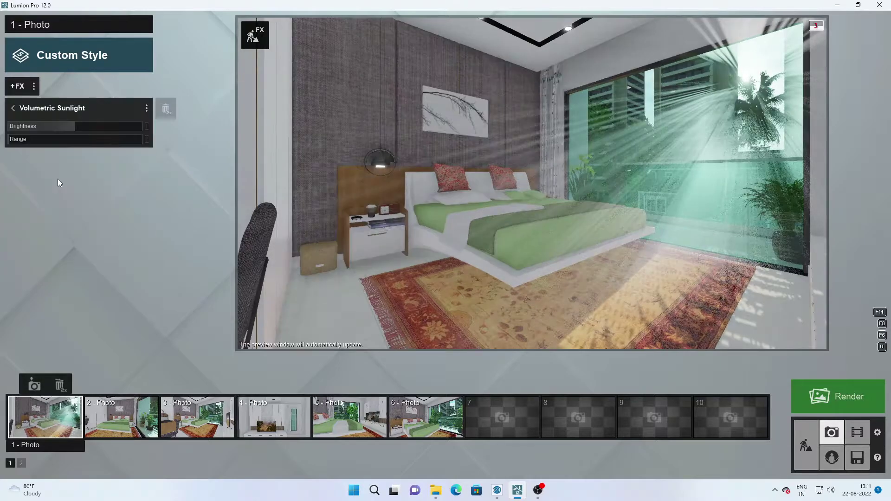
click(12, 128)
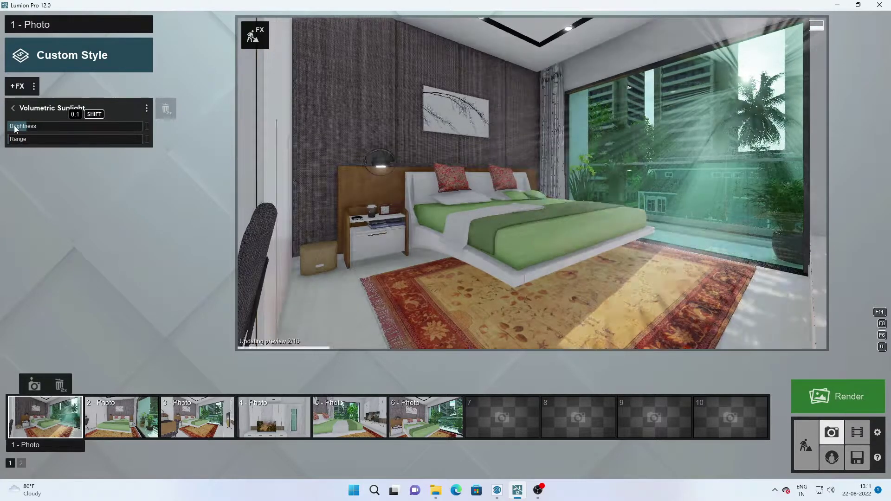
mouse_move(42, 126)
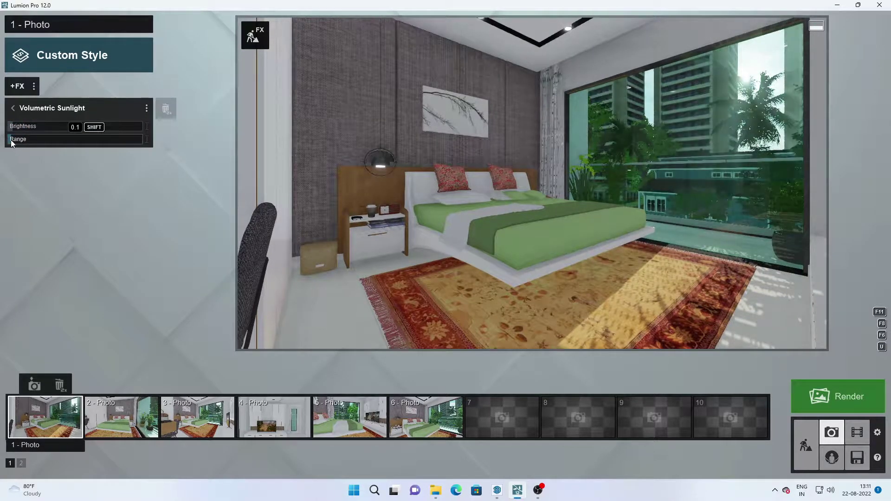
drag(8, 146, 11, 139)
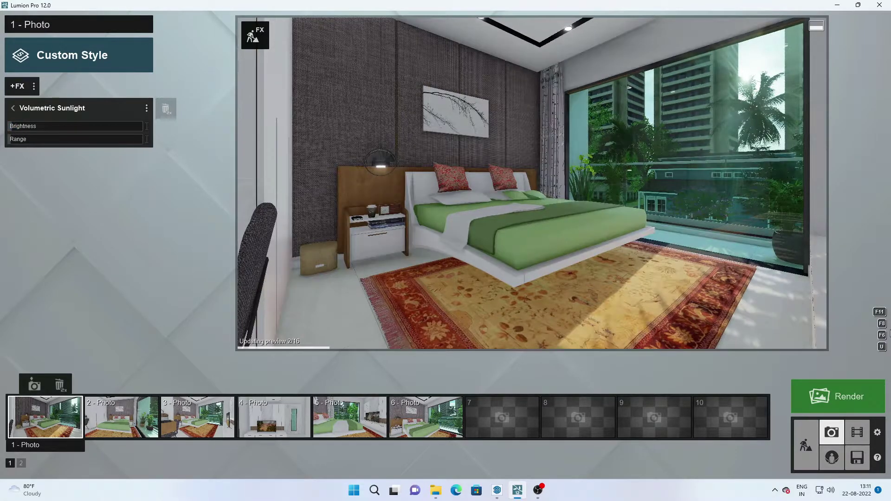
click(12, 108)
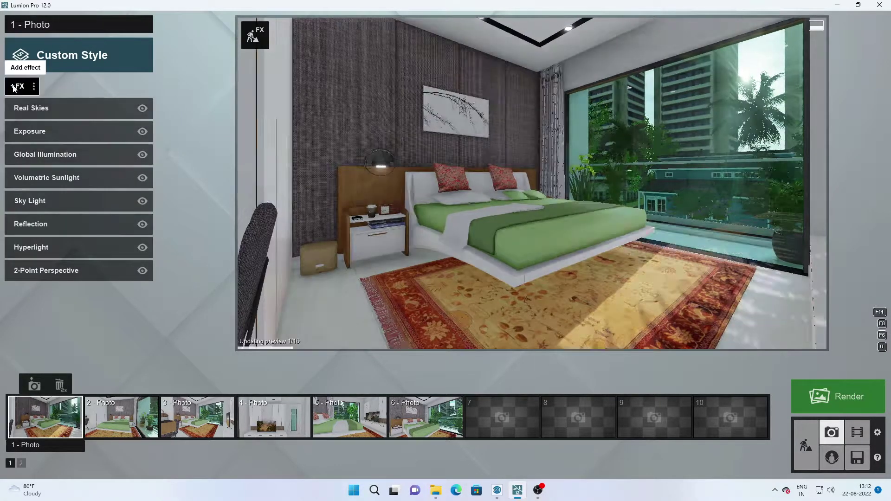
Step: Switch Real Skies to the sunny cloudy sky with heading 76.4°
click(17, 85)
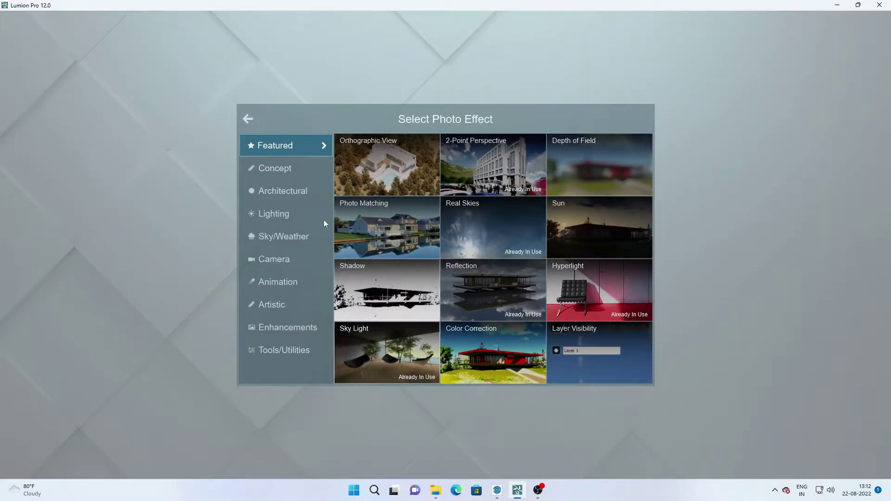
click(378, 357)
click(33, 108)
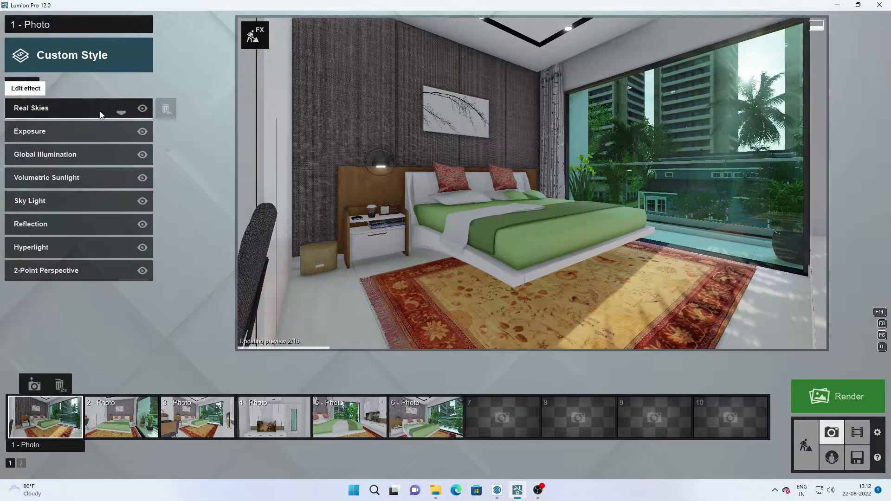
click(70, 118)
click(53, 134)
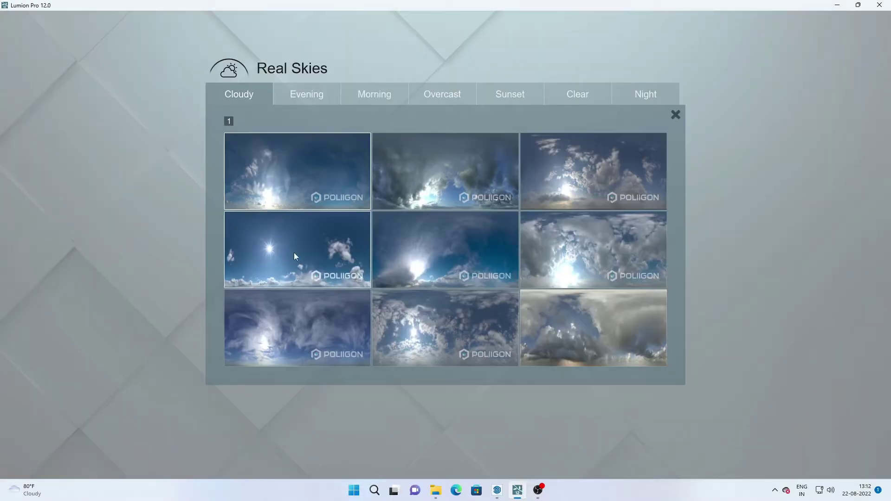
click(294, 252)
drag(86, 163, 132, 163)
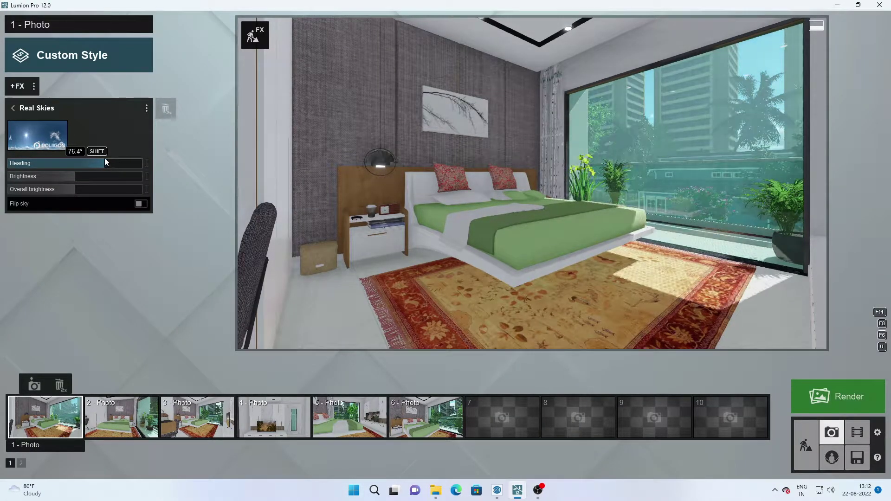
click(13, 108)
Step: Add the Precipitation and Fog effects from Sky/Weather
click(280, 238)
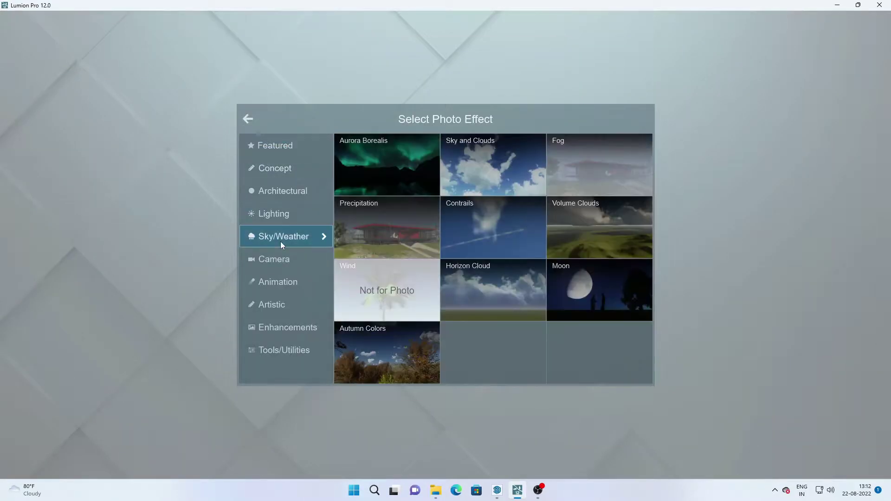
click(357, 217)
click(14, 108)
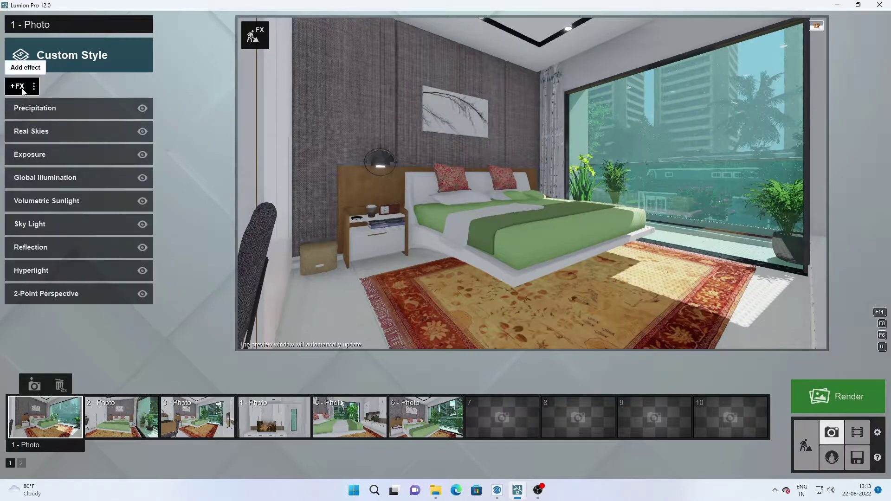
click(599, 165)
click(16, 110)
Step: Toggle the weather effects and inspect the Precipitation and Fog settings
click(142, 132)
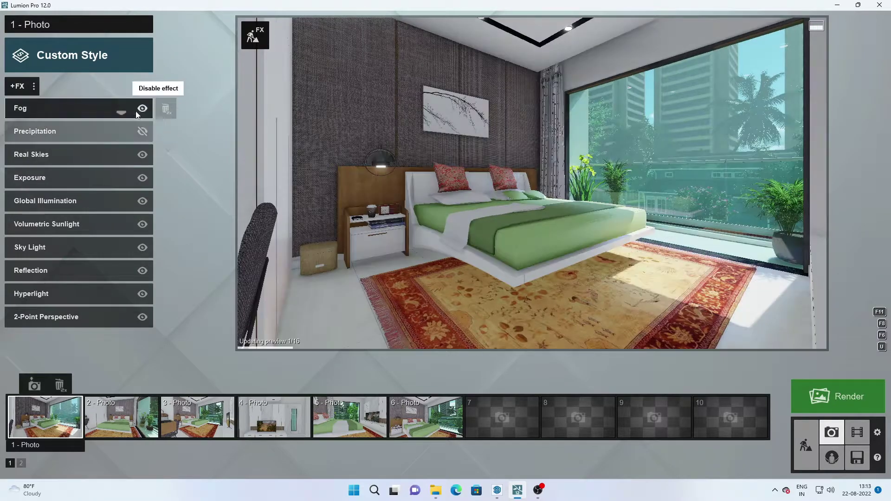
click(143, 108)
click(143, 224)
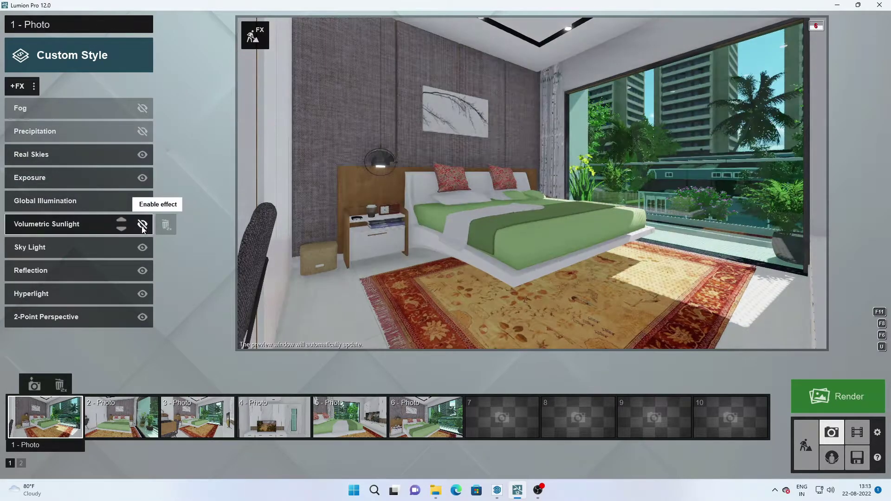
click(143, 109)
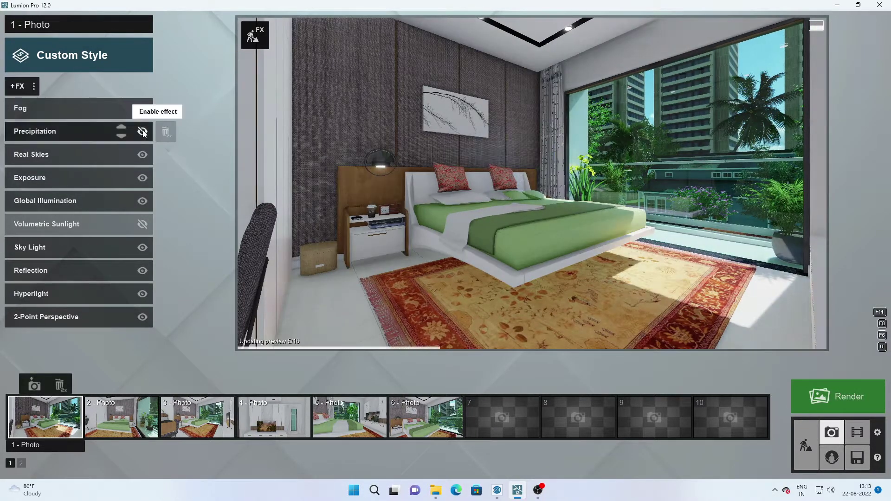
click(143, 131)
click(82, 132)
click(13, 108)
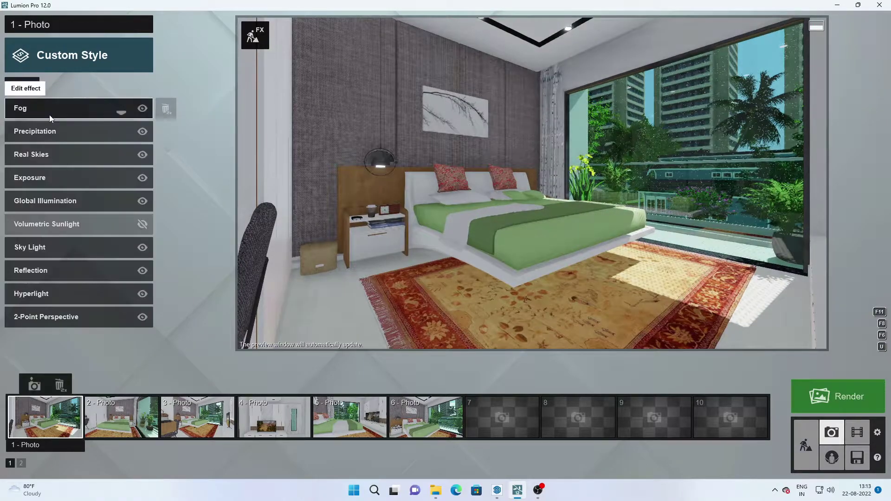
click(49, 113)
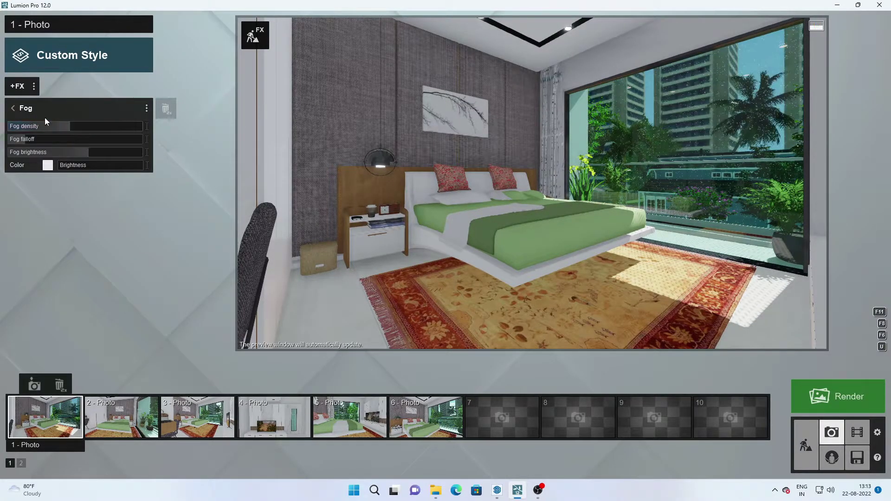
click(14, 112)
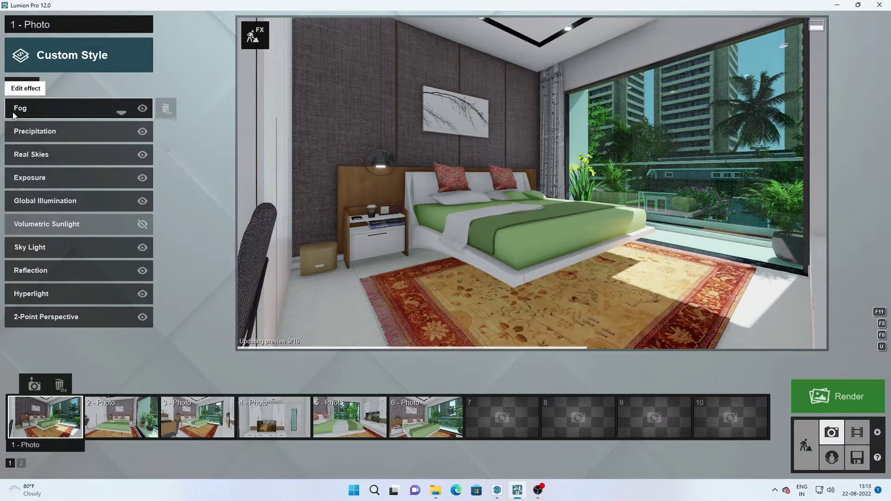
Step: Switch off Fog and Precipitation while keeping Volumetric Sunlight on
click(143, 109)
click(142, 132)
click(142, 225)
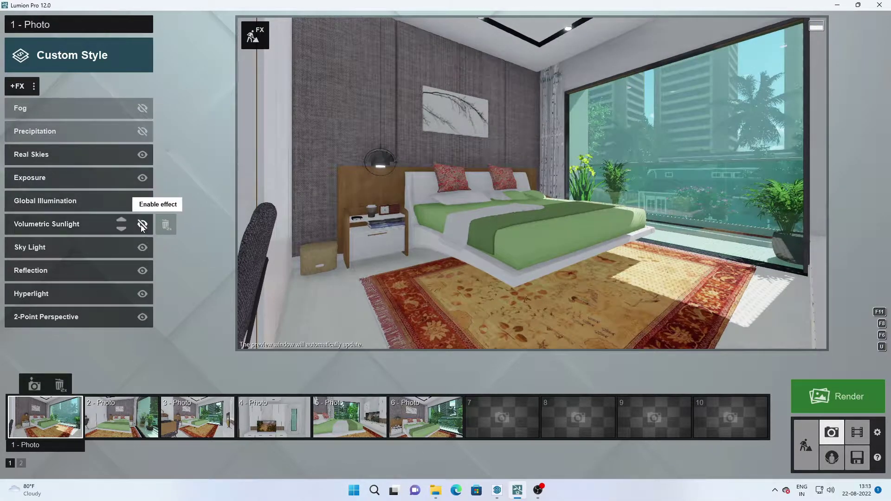
click(142, 225)
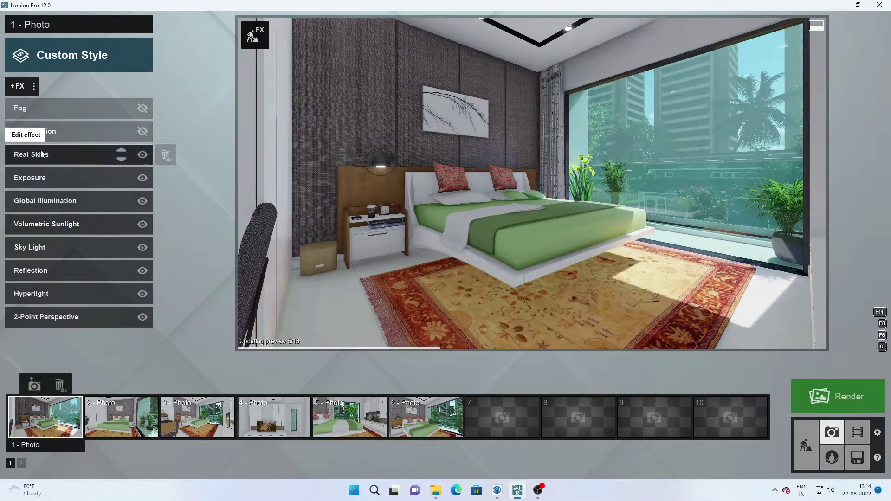
click(42, 154)
Step: Extend the Volumetric Sunlight reach and keep its brightness at 0.2
click(16, 113)
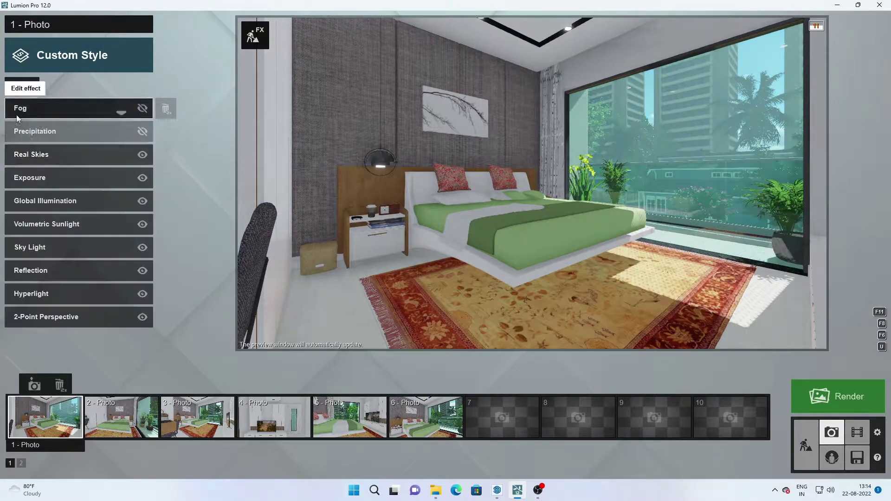
click(19, 225)
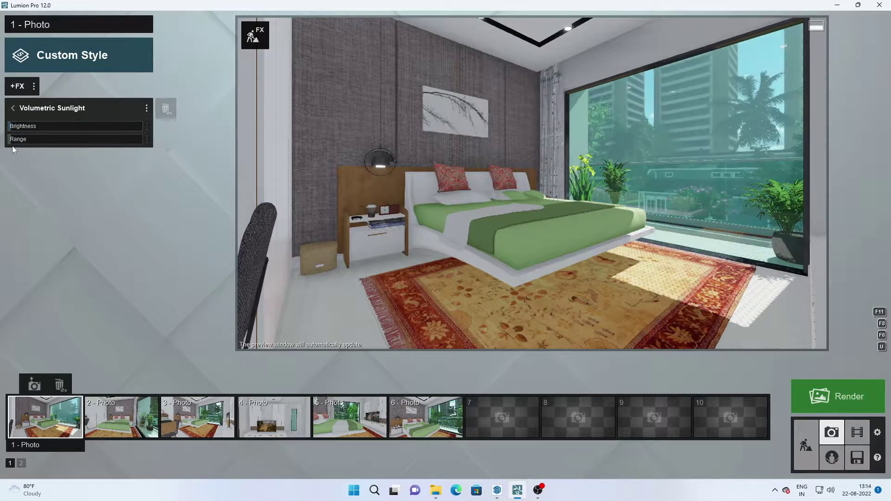
drag(10, 139, 19, 139)
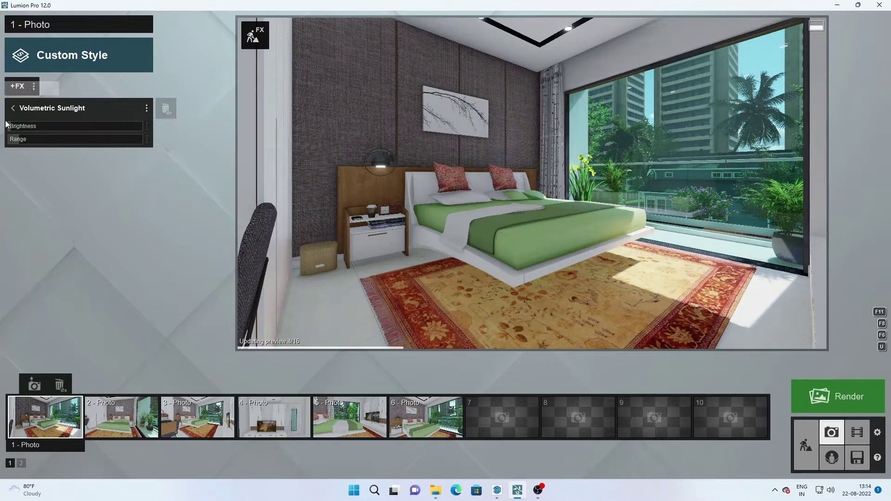
click(12, 108)
click(14, 111)
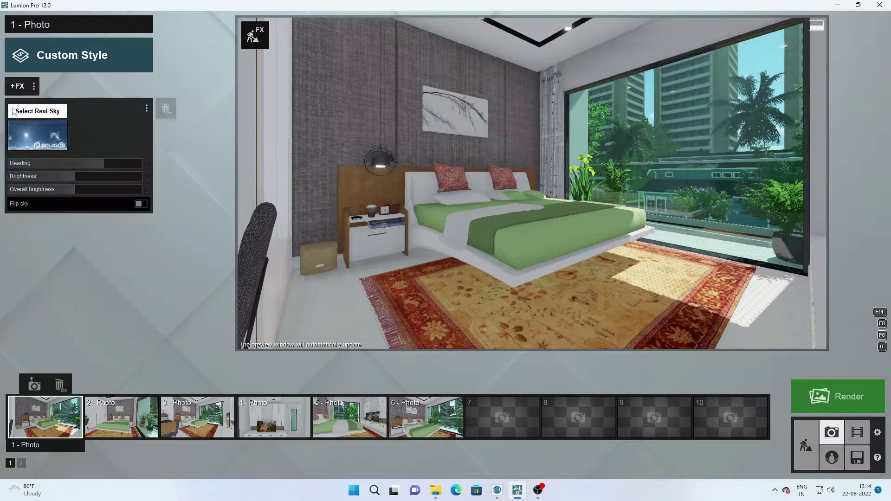
click(19, 225)
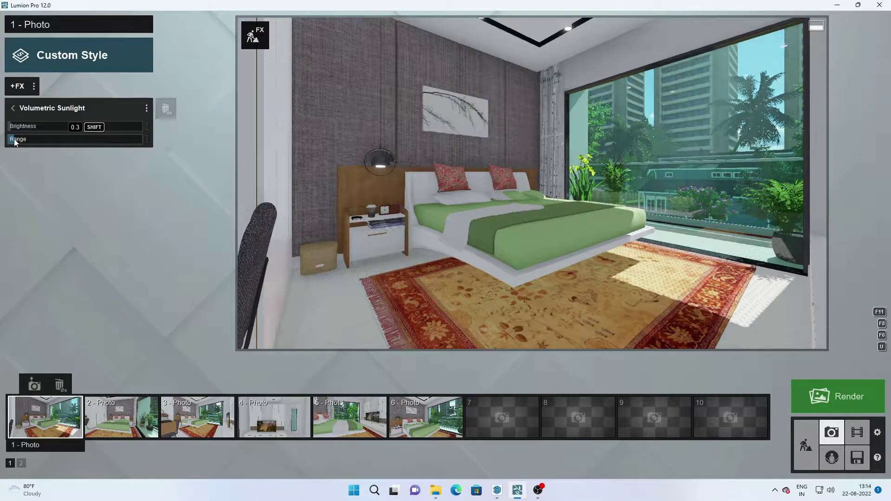
click(11, 127)
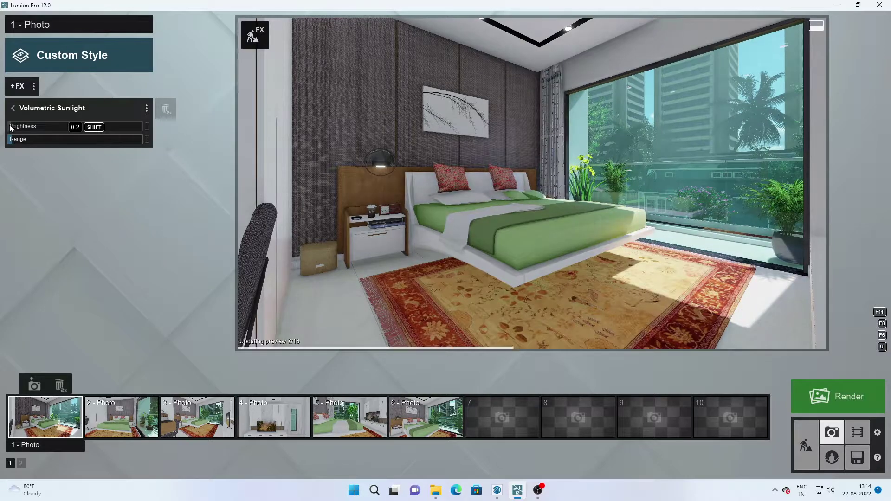
click(12, 108)
Step: Pick a different cloudy real sky with heading 39.5°
click(47, 151)
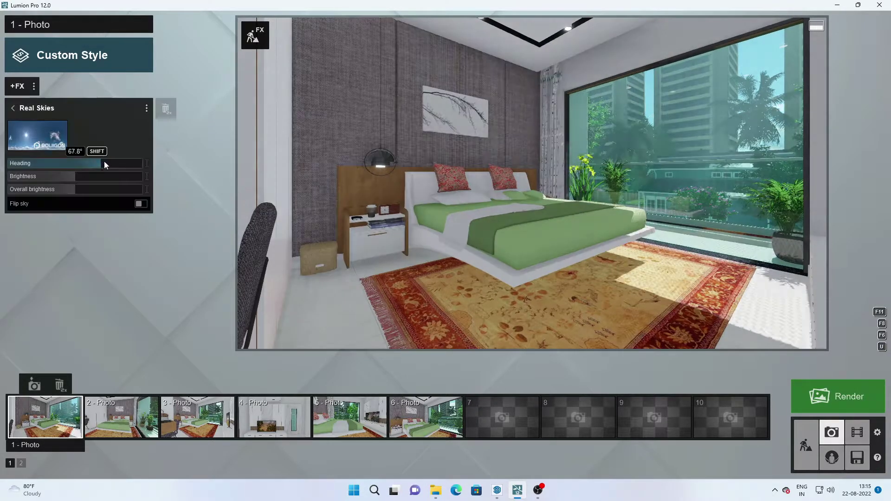
click(37, 135)
click(302, 336)
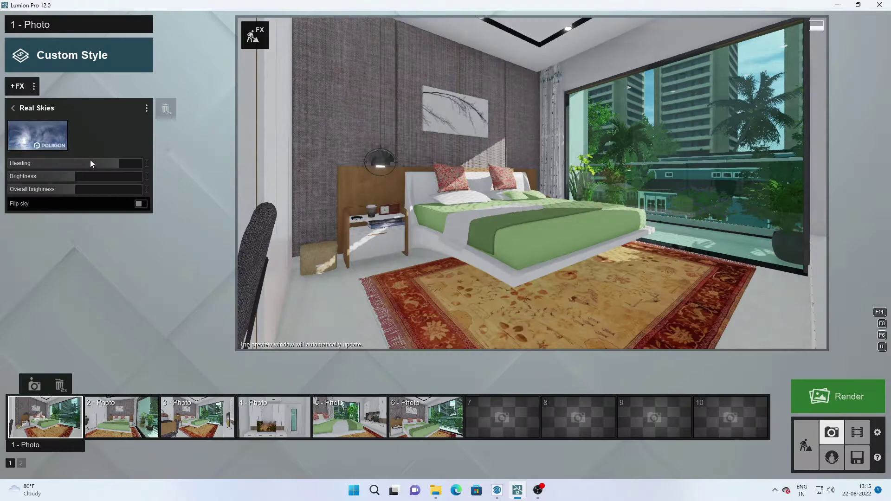
click(90, 163)
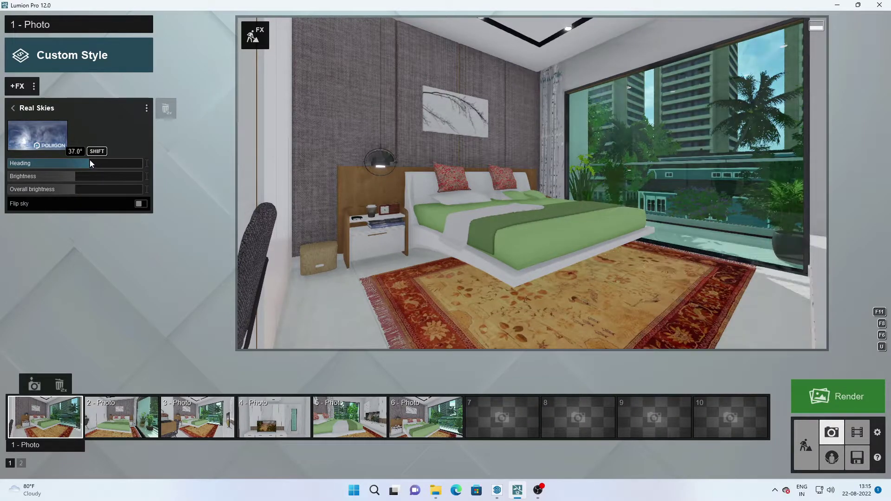
drag(91, 163, 91, 162)
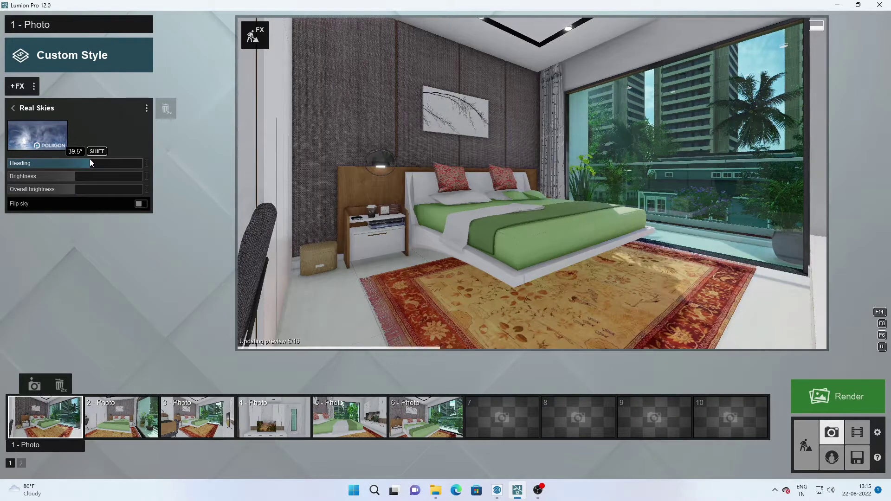
Step: Add the Print Poster Enhancer effect from Tools/Utilities to photo 1
click(17, 86)
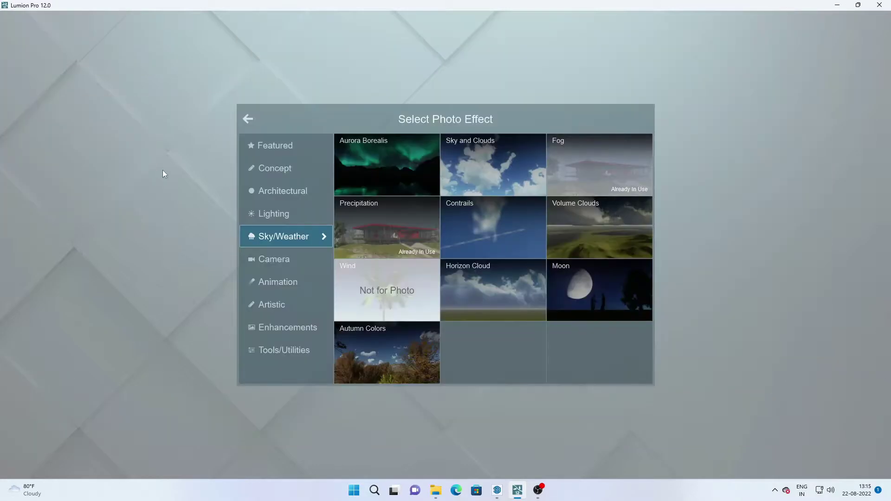
click(246, 118)
click(15, 109)
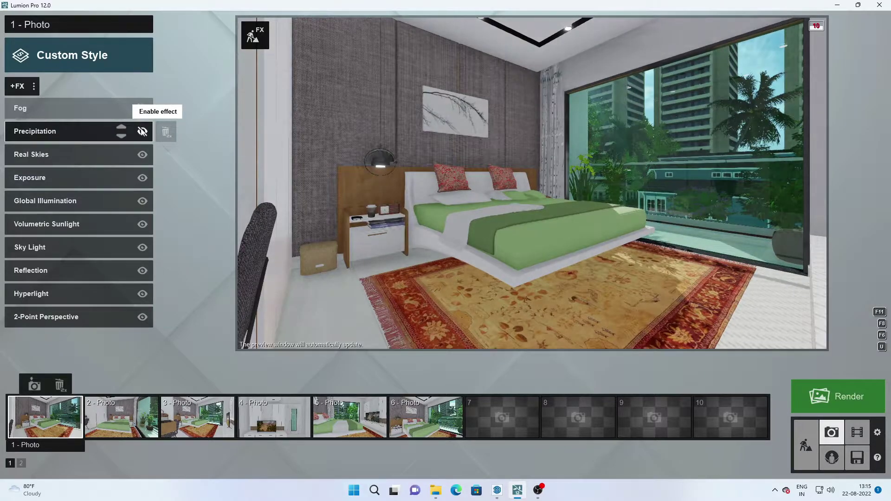
click(17, 86)
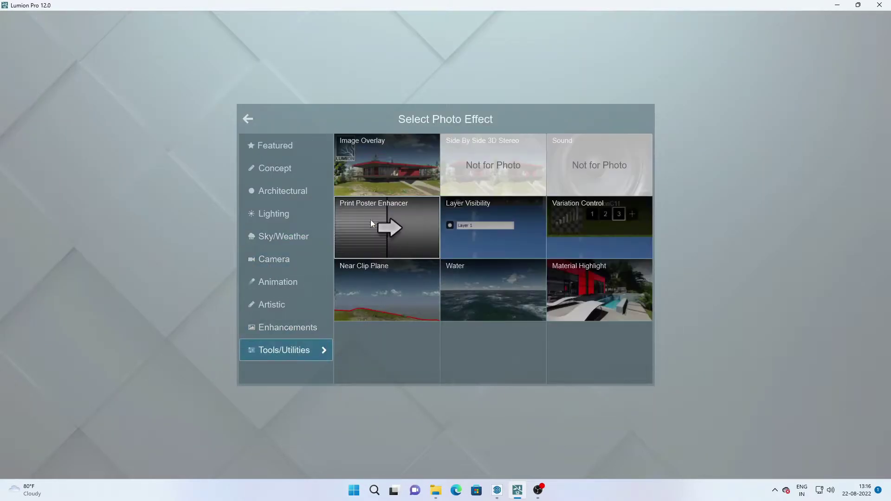
click(371, 219)
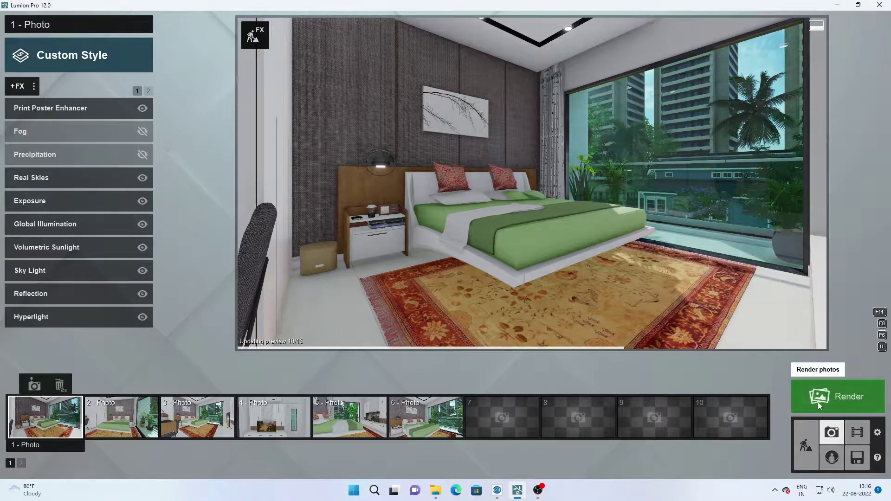
Step: Render photo 1 at 3840x2160 as JPG named '80' and dismiss the result
click(818, 402)
click(481, 354)
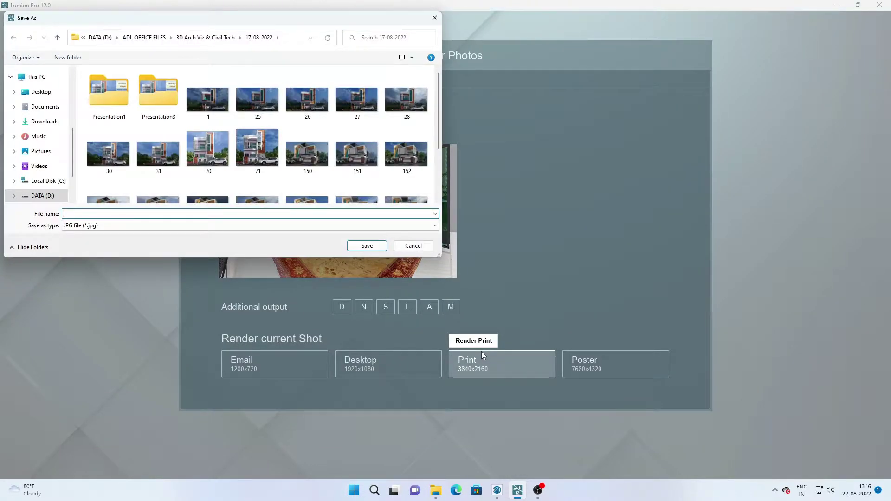
text(80)
key(Return)
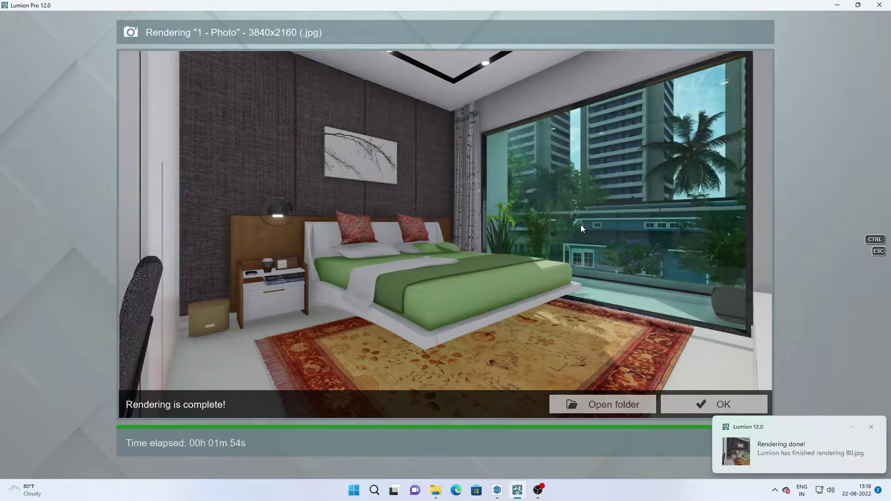
key(Escape)
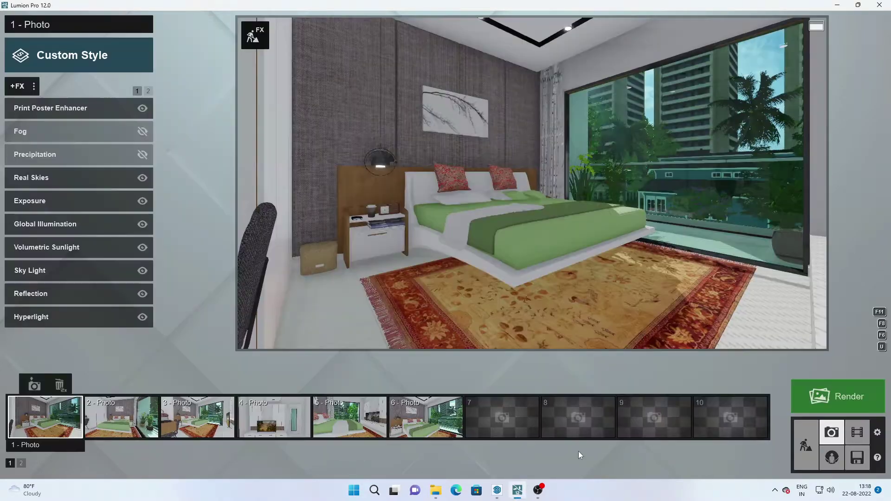
Step: Switch off Precipitation and rotate the Real Skies heading to about 94.9°
click(141, 156)
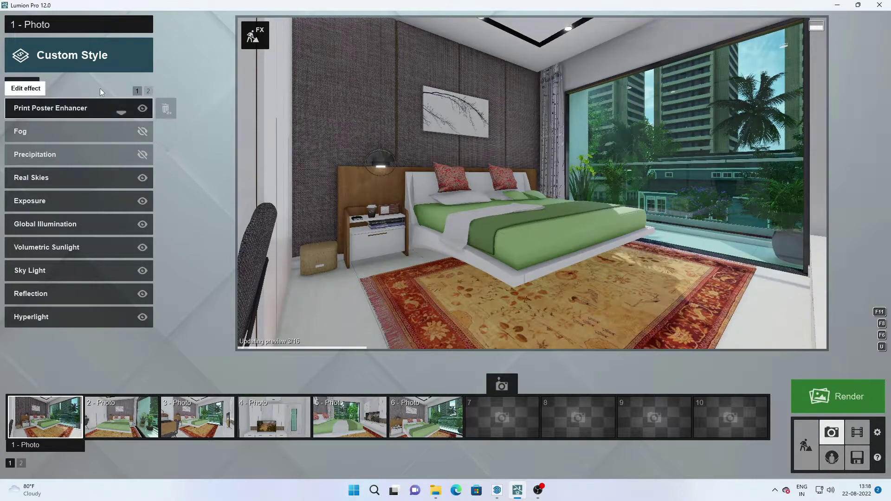
click(60, 178)
drag(85, 163, 112, 162)
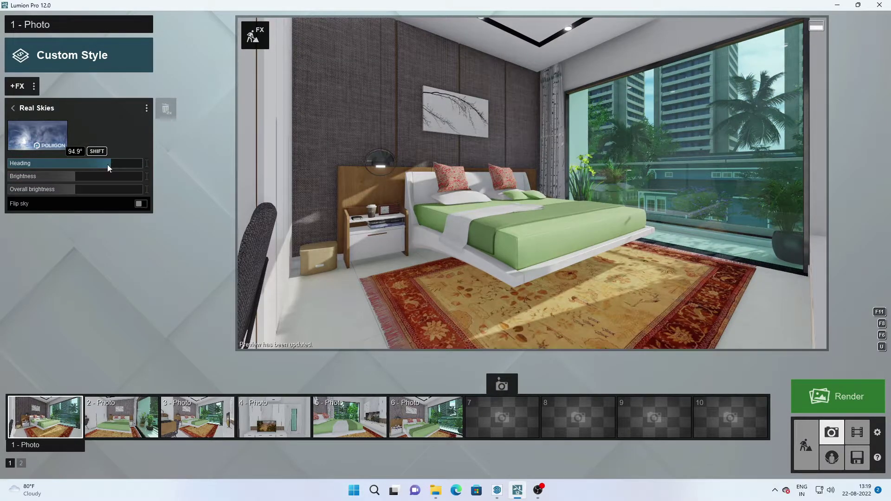
Step: Reframe photo 2 facing the bed head-on, and store photo 1's view as photo 7
click(141, 415)
key(w)
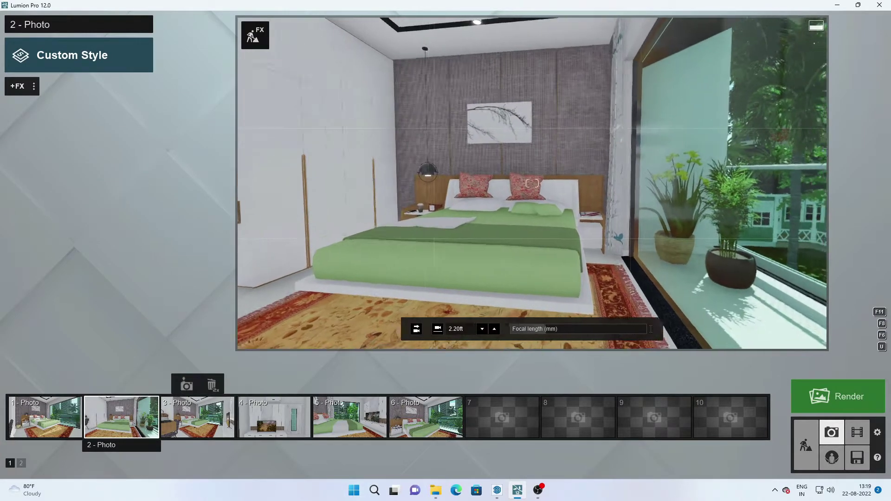
right_drag(421, 171, 461, 173)
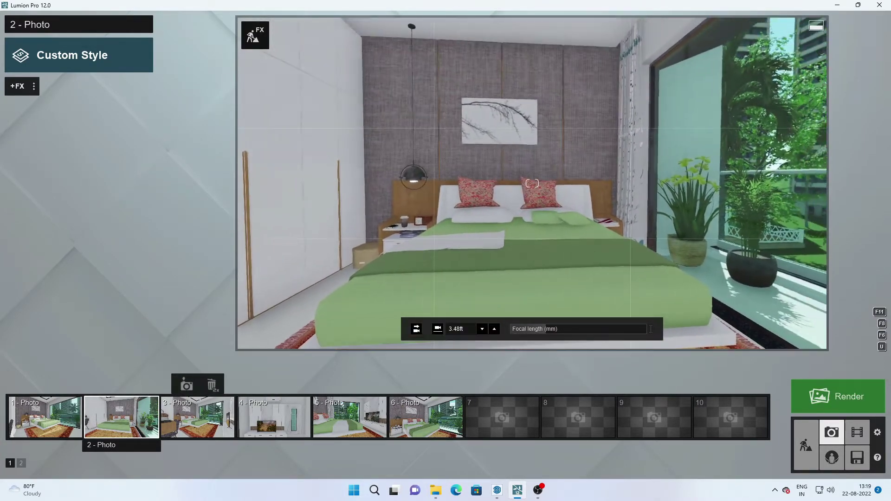
click(110, 385)
click(46, 420)
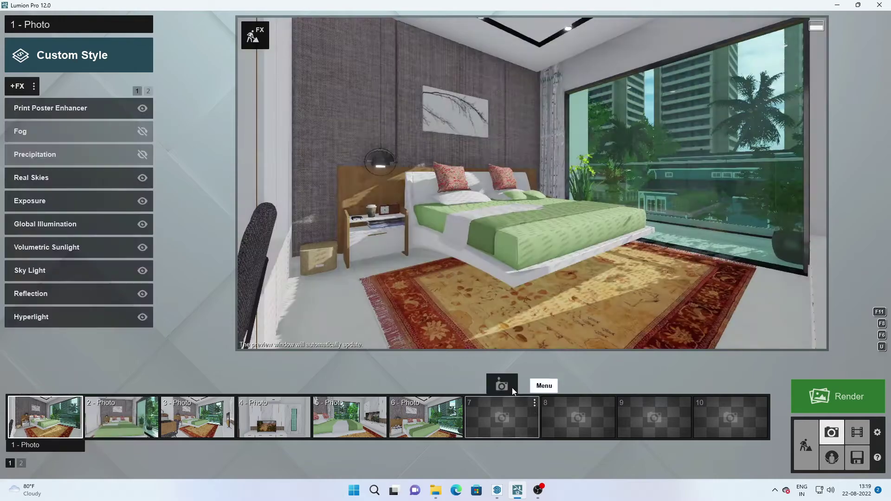
click(491, 385)
click(350, 418)
click(46, 417)
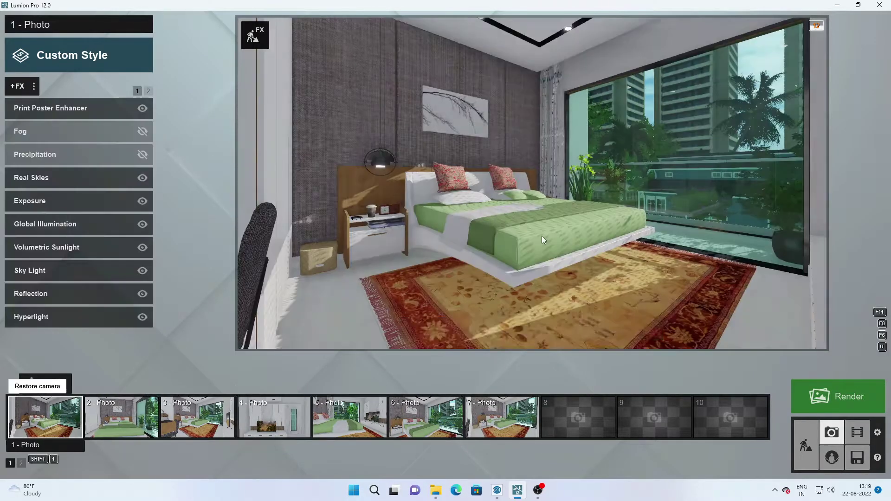
click(838, 396)
Step: Render photo 1 at 3840x2160, saving it as 81.jpg
click(514, 363)
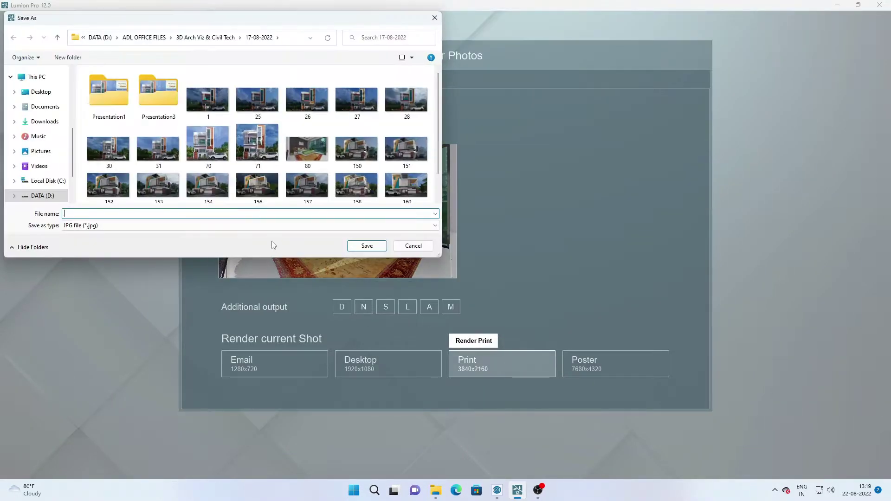
click(378, 243)
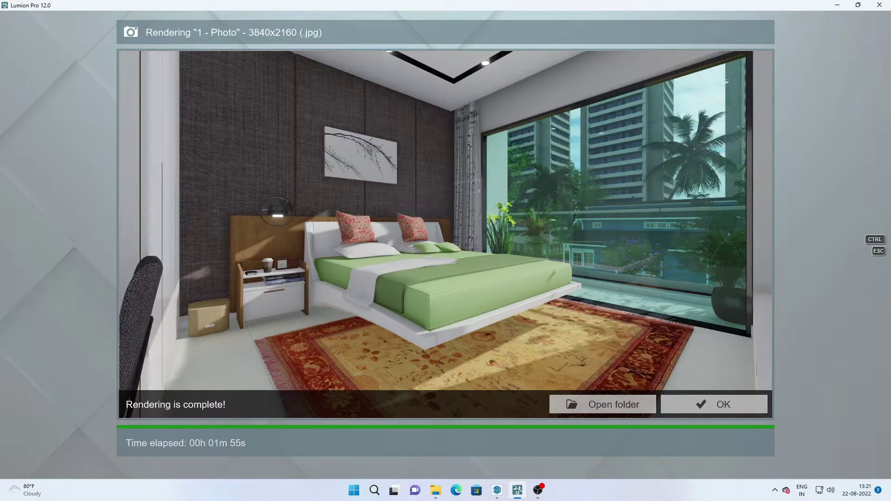
Step: Apply a cloudy real sky with heading about 80.1°
click(717, 407)
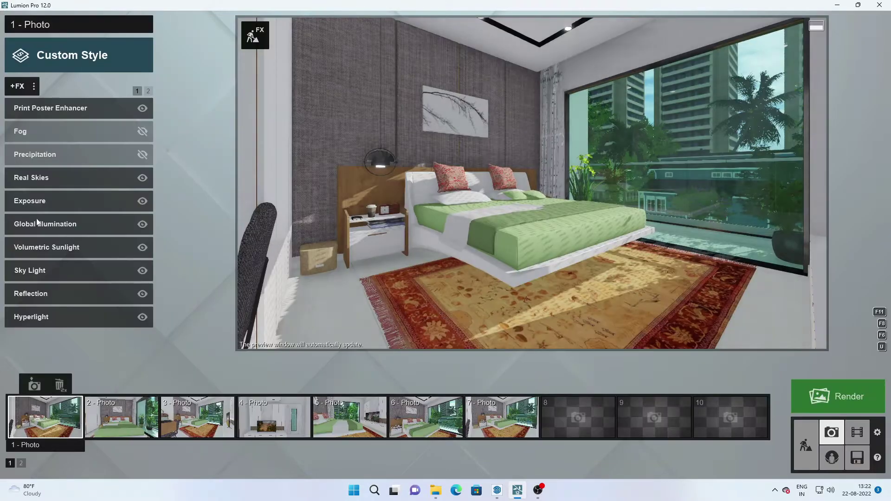
click(46, 175)
click(73, 138)
click(598, 251)
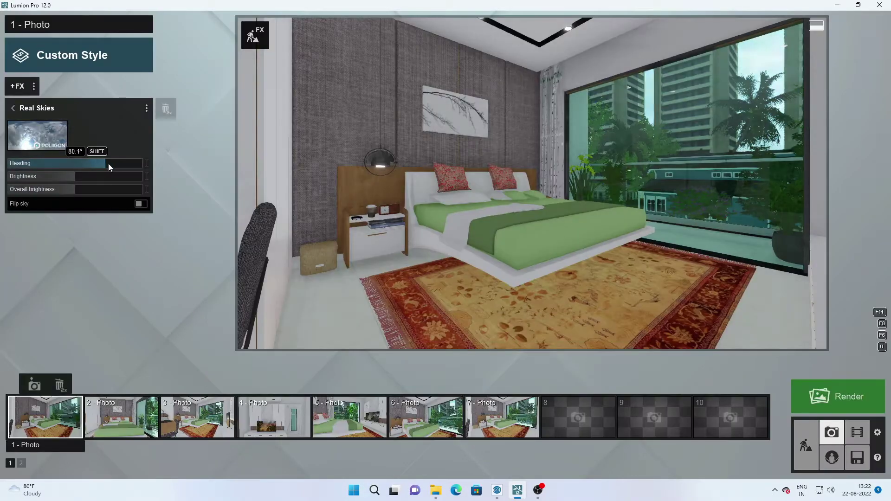
drag(108, 163, 107, 164)
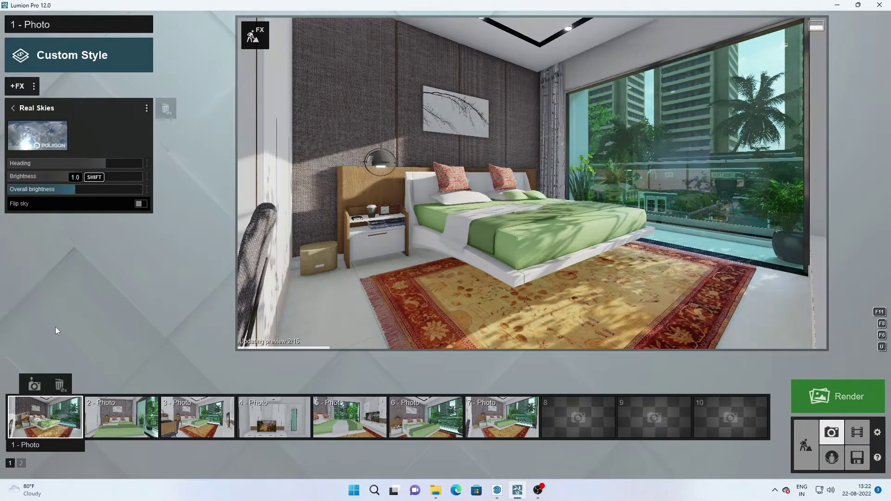
Step: Set Sky Light render quality to High, checking Global Illumination and Hyperlight
click(14, 110)
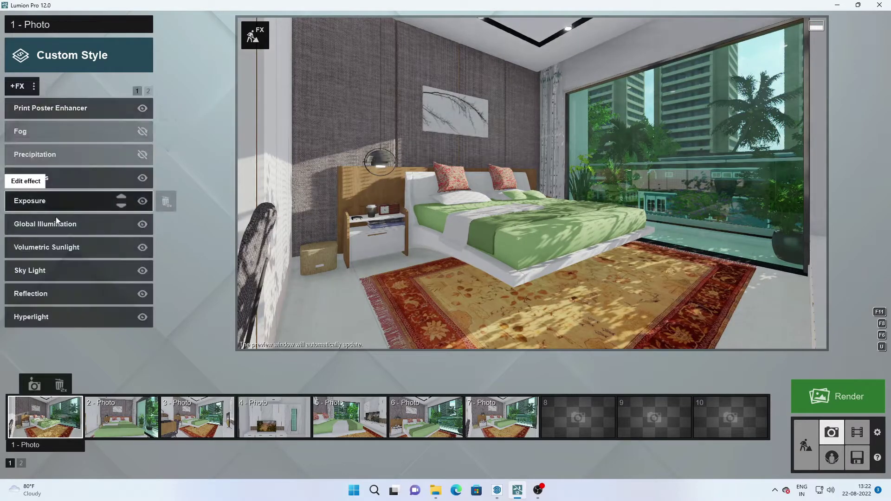
click(46, 224)
click(13, 107)
click(46, 269)
click(77, 197)
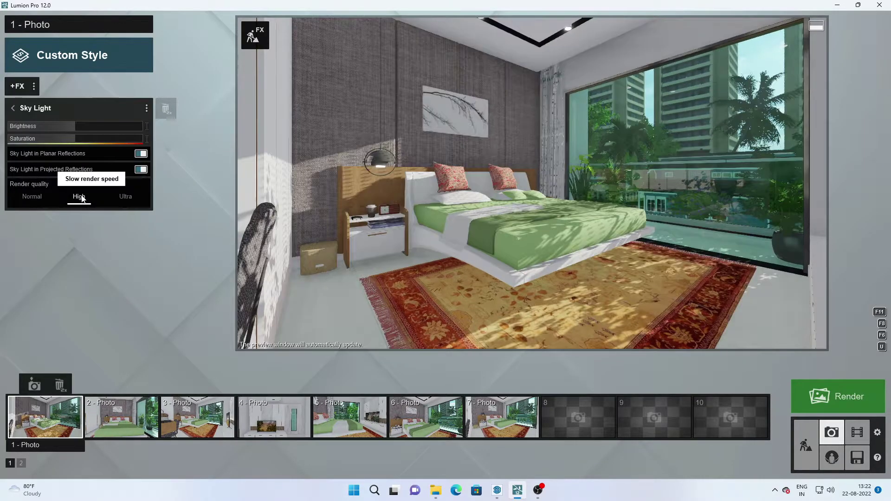
click(13, 108)
click(57, 316)
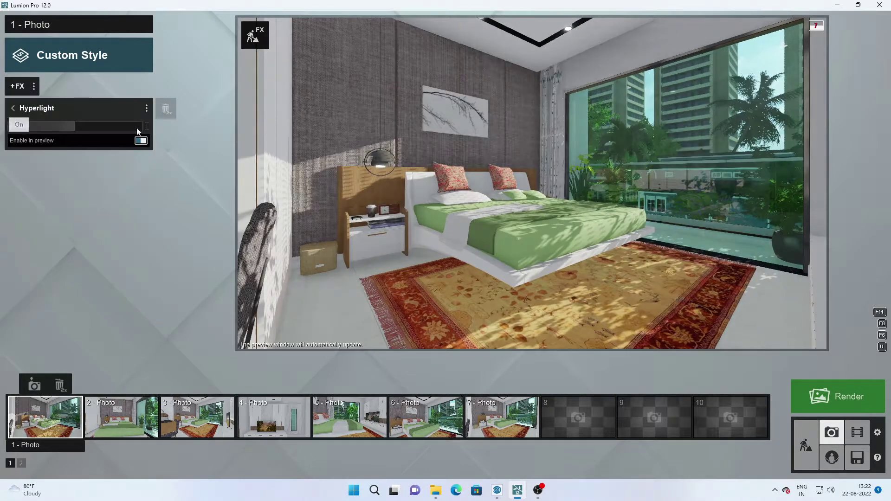
click(13, 108)
click(823, 399)
Step: Render photo 1 at 3840x2160 as a JPG named 58, then dismiss the finished render
click(501, 364)
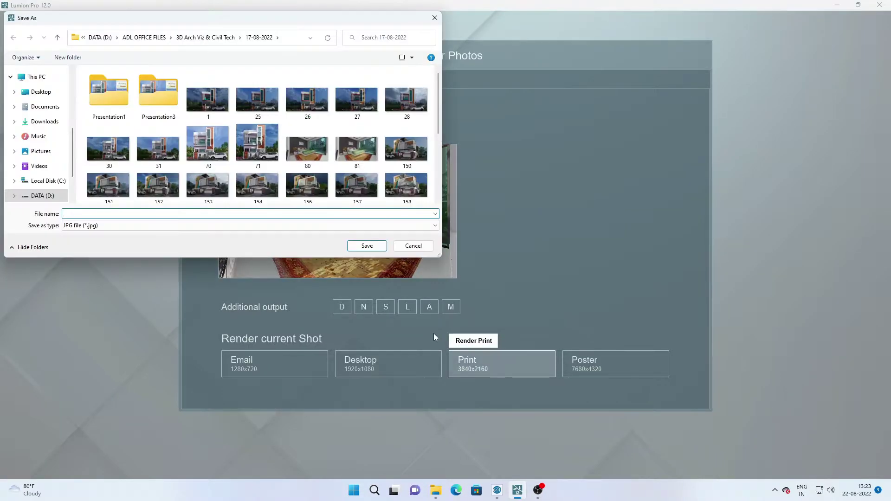
text(58)
key(Return)
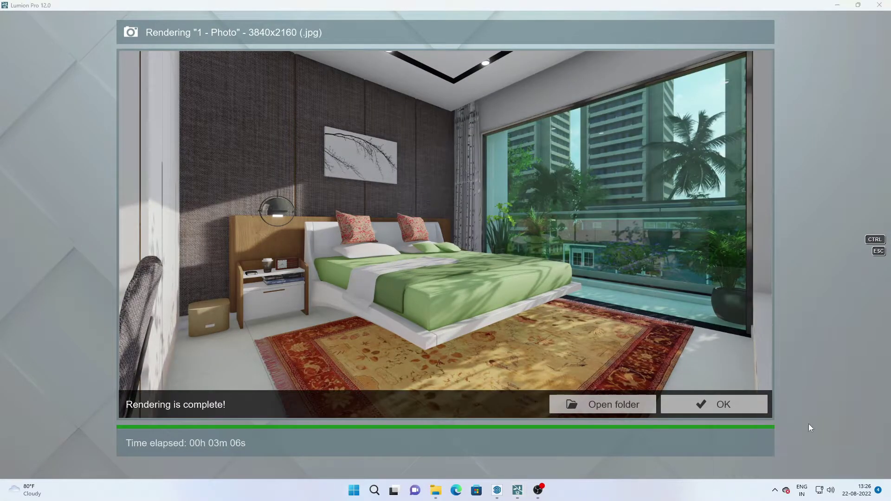
click(710, 403)
Step: From photo 2's camera, frame a wide view of the bed, arched door and desk
click(121, 418)
click(274, 417)
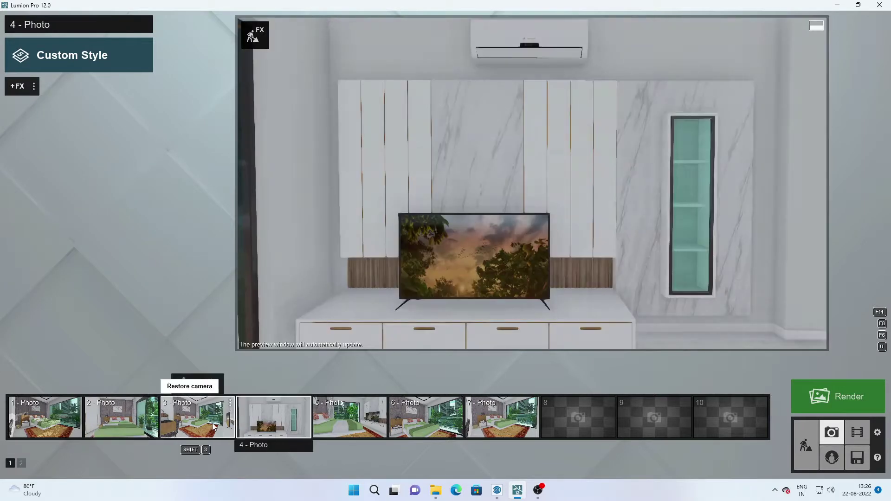
click(214, 426)
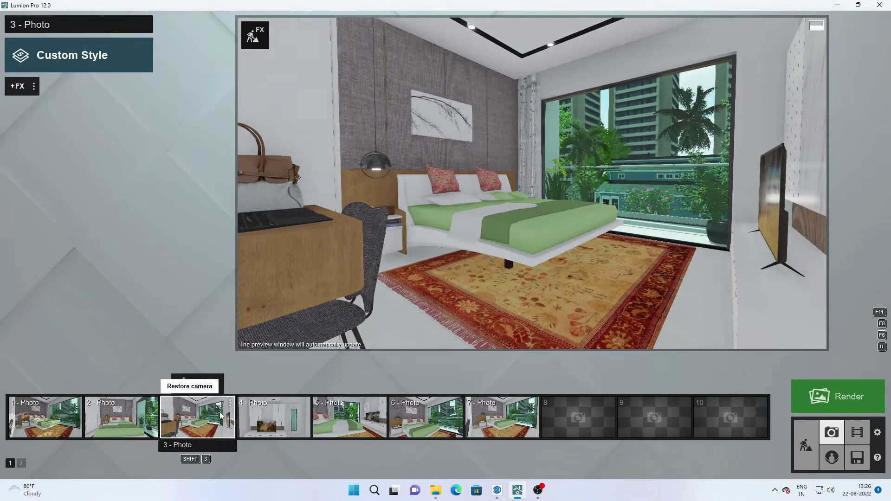
click(268, 425)
click(426, 418)
click(349, 418)
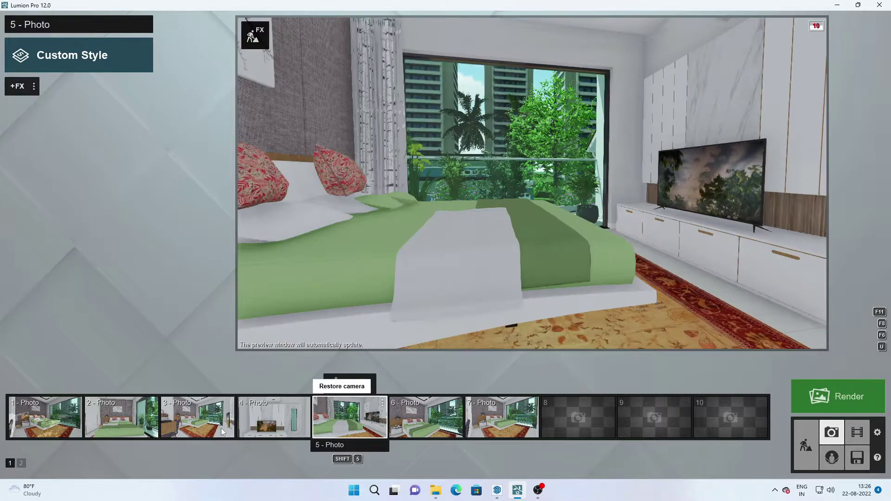
click(121, 418)
right_drag(587, 231, 656, 255)
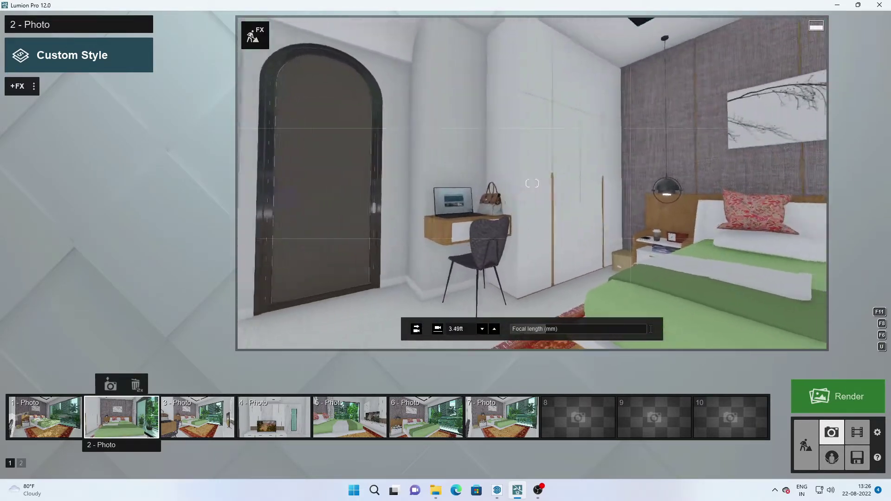
key(s)
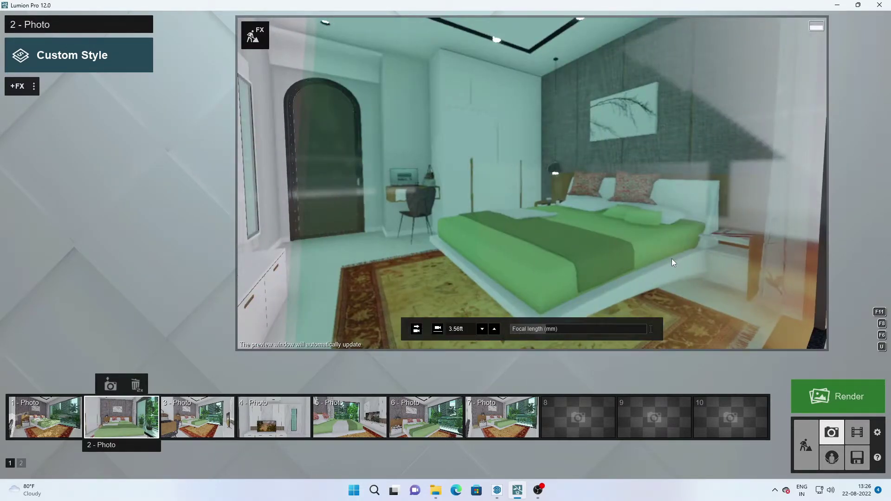
right_drag(672, 258, 705, 232)
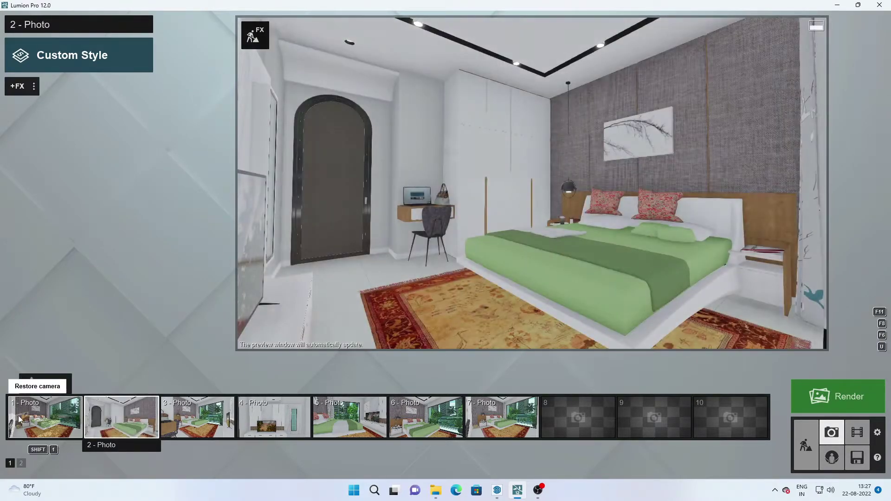
Step: Store this view in photo 1 and set its Real Skies heading to 81.4°
click(36, 392)
click(121, 417)
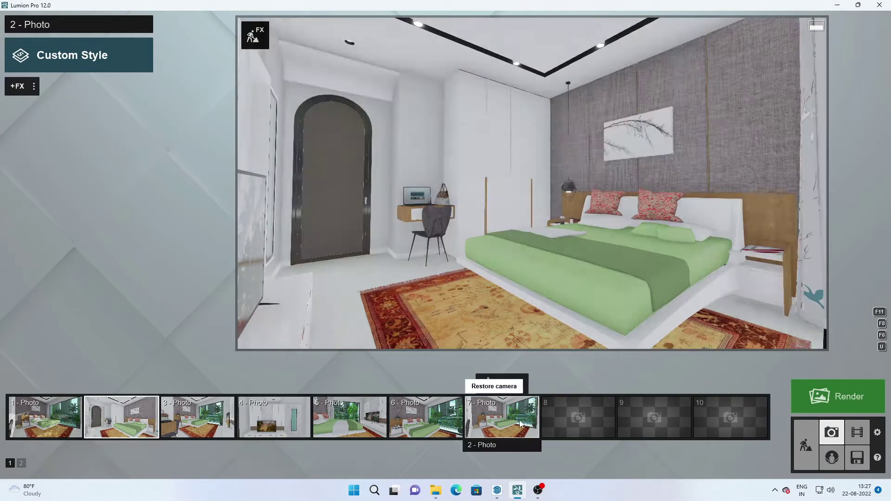
click(501, 418)
click(54, 424)
click(502, 418)
click(121, 418)
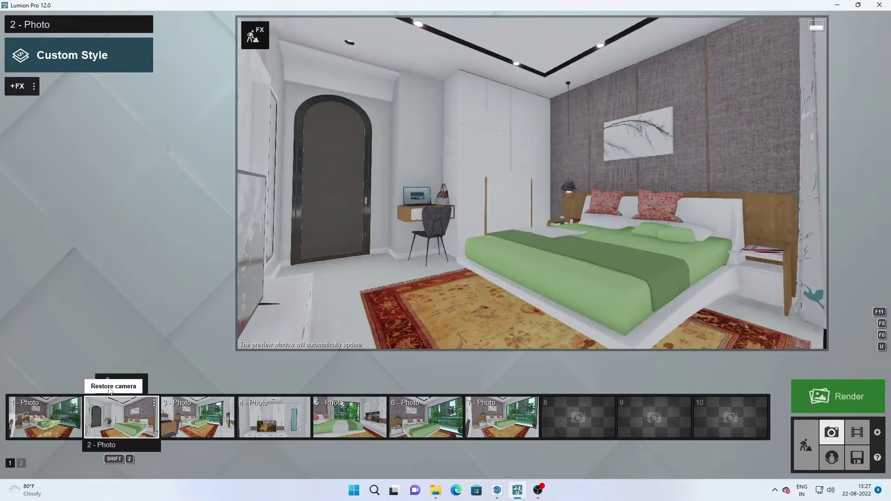
click(33, 387)
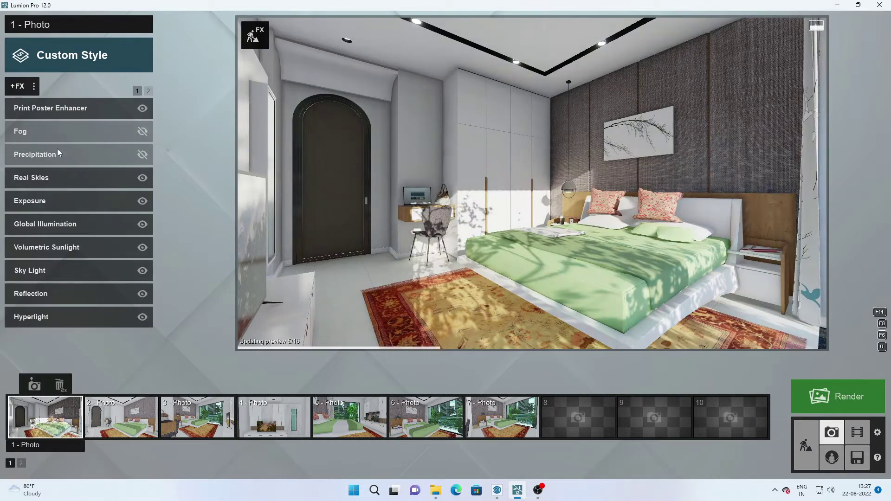
click(57, 181)
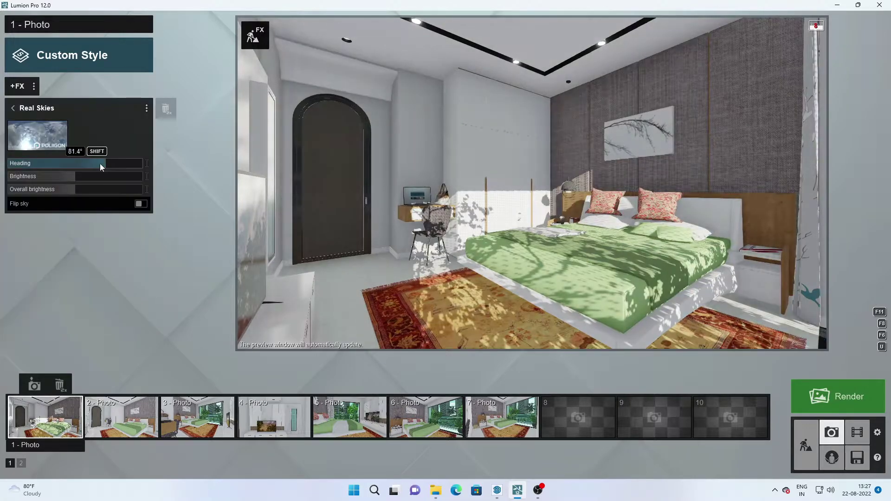
drag(110, 166, 106, 166)
Step: Apply a Cloudy real sky to photo 1's bed view
click(15, 130)
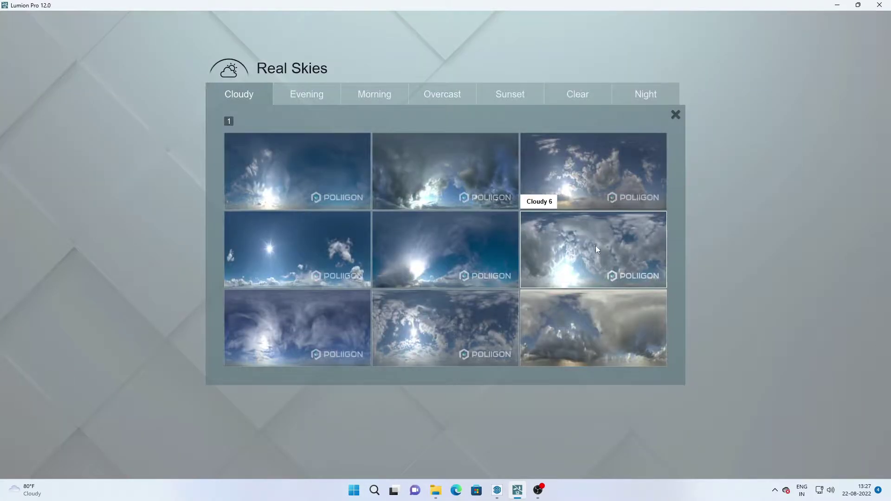
click(313, 240)
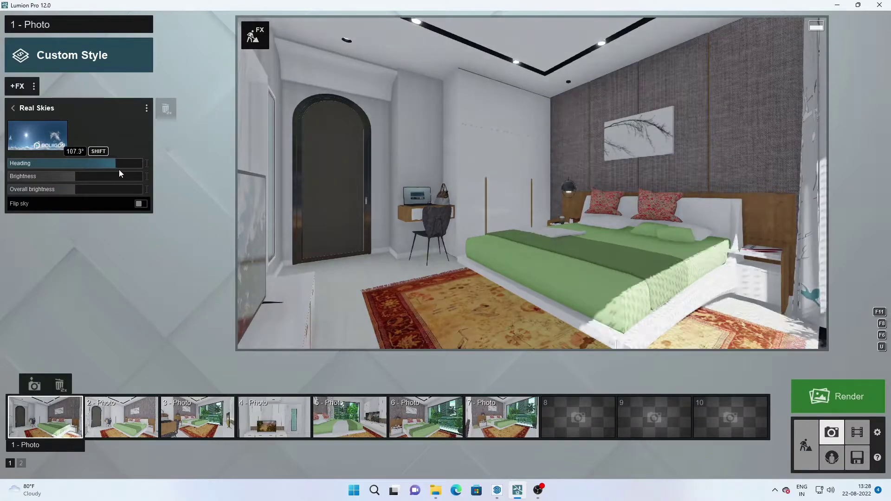
click(28, 139)
click(546, 267)
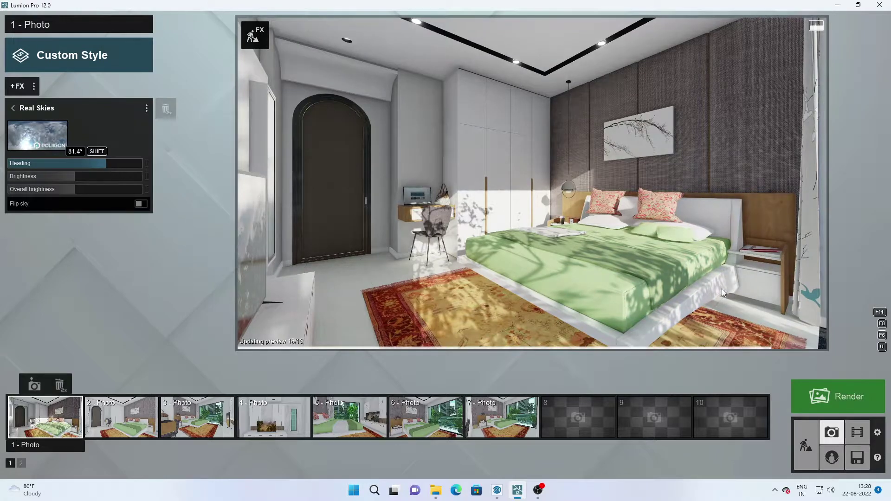
Step: Render photo 1 at Print size 3840x2160 to a JPG named 1
click(806, 461)
click(832, 432)
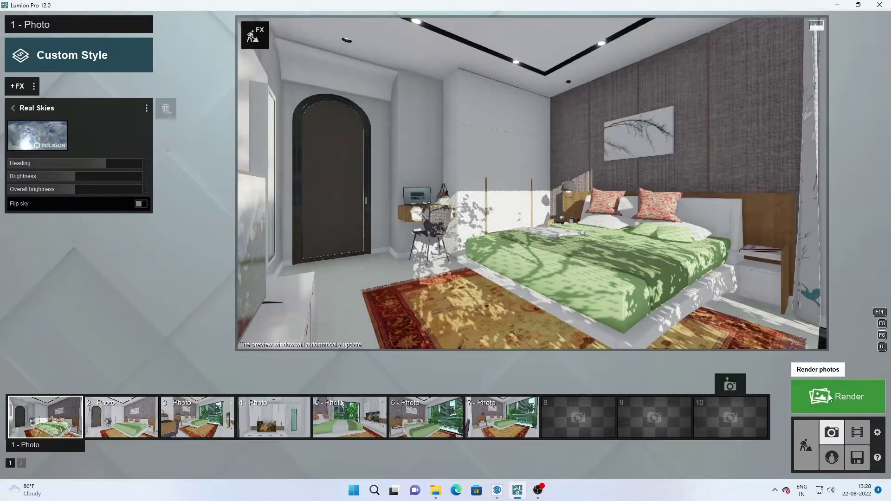
click(848, 399)
click(491, 362)
text(1)
click(367, 246)
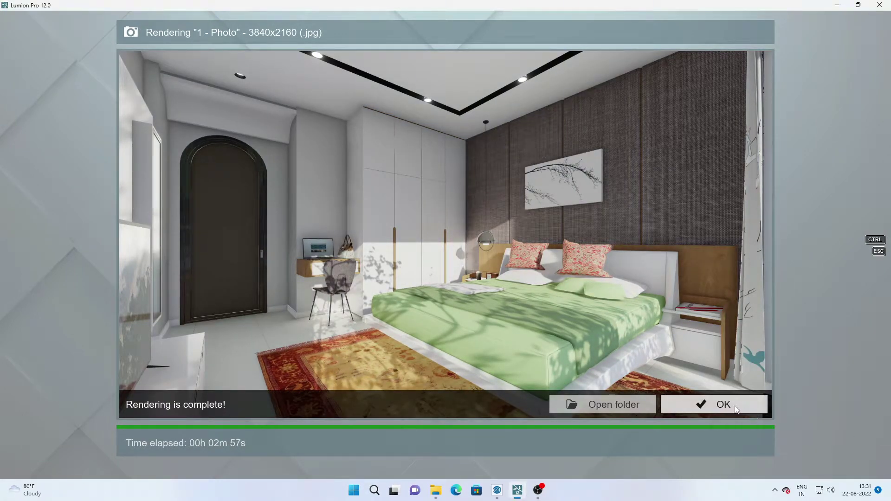
Step: Store photo 4's TV-wall view in photo 1 and fine-tune the camera distance
click(722, 407)
click(286, 414)
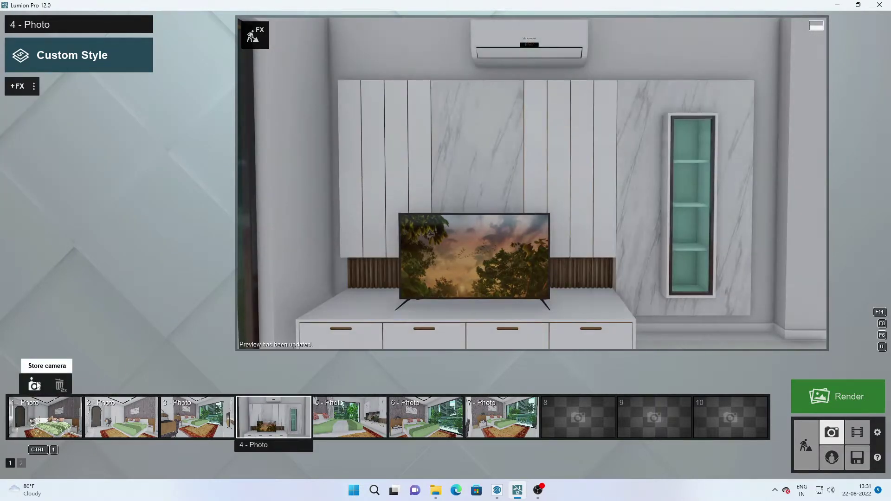
click(35, 386)
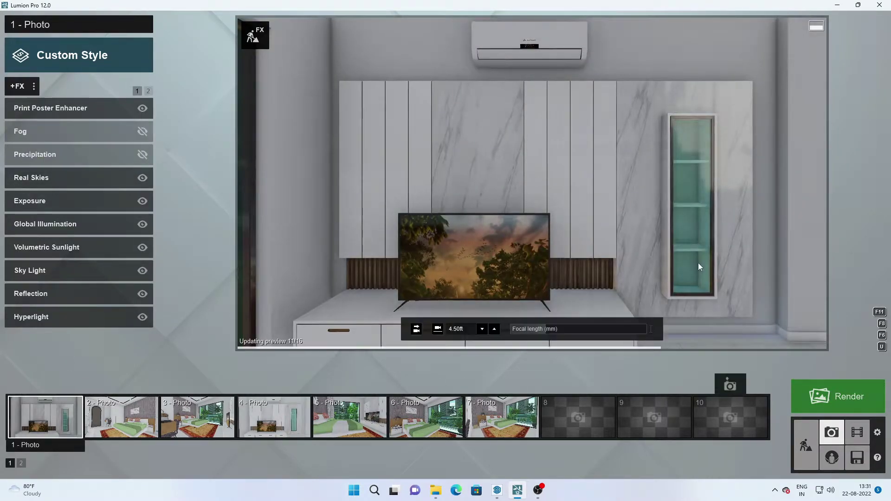
key(s)
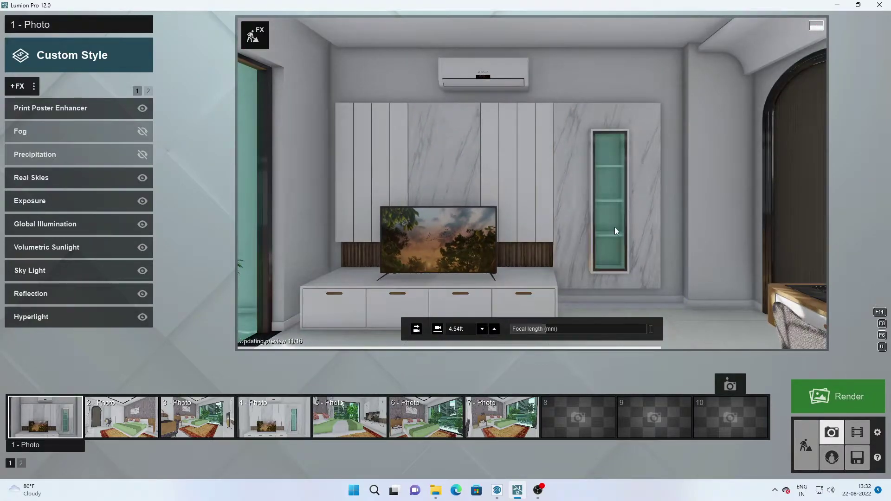
key(w)
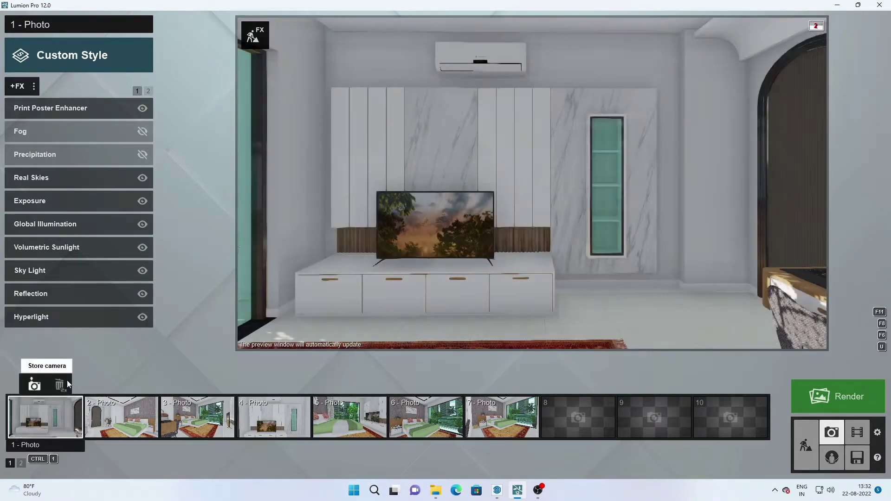
Step: Render the TV-wall view at Print size 3840x2160 as 84.jpg
click(827, 398)
click(519, 379)
click(362, 245)
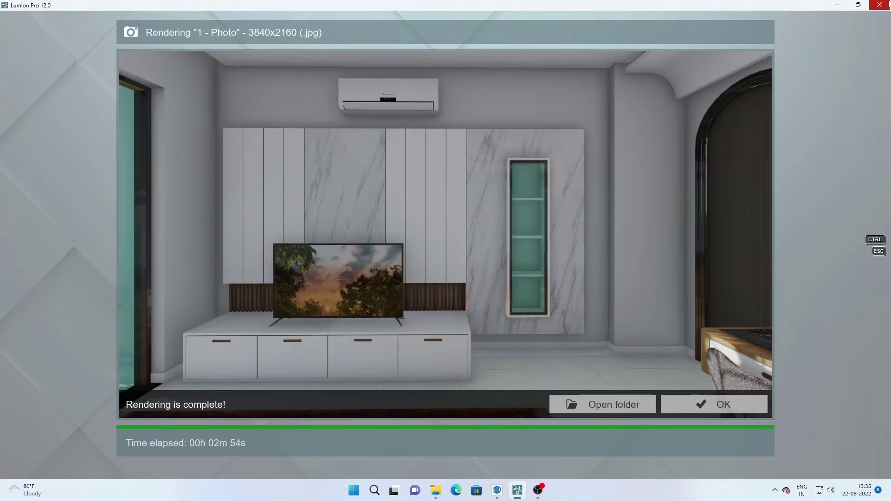
Step: Load photo 7's bed-and-window view and apply an Evening real sky
click(715, 404)
click(480, 408)
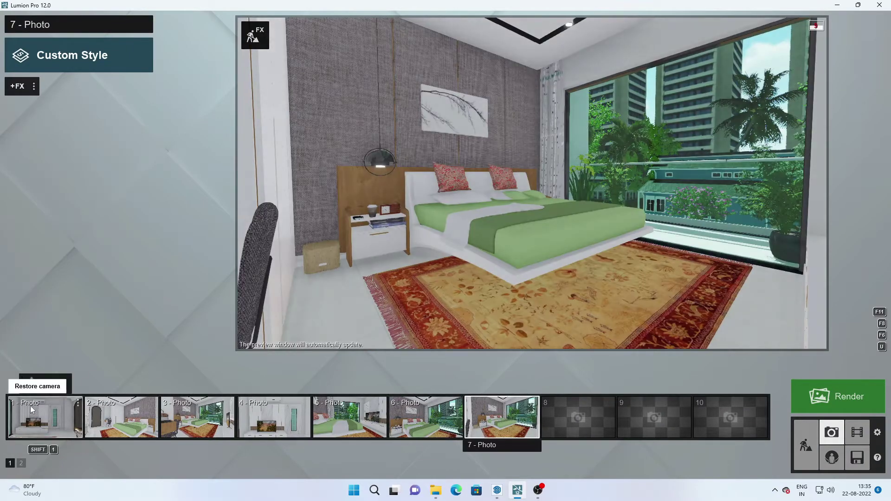
click(47, 177)
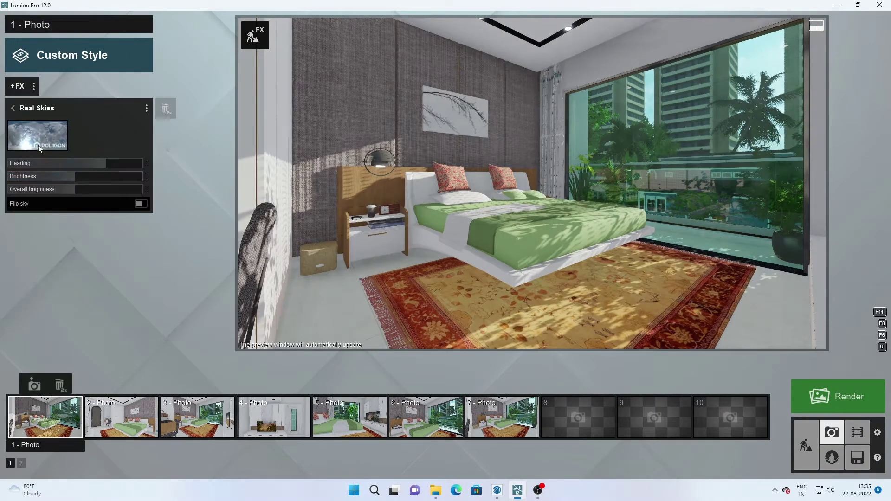
click(41, 134)
click(291, 249)
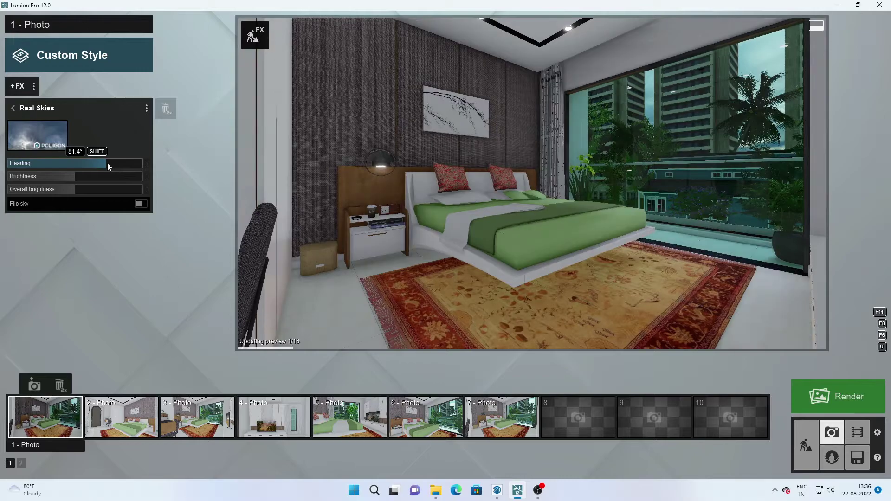
click(38, 134)
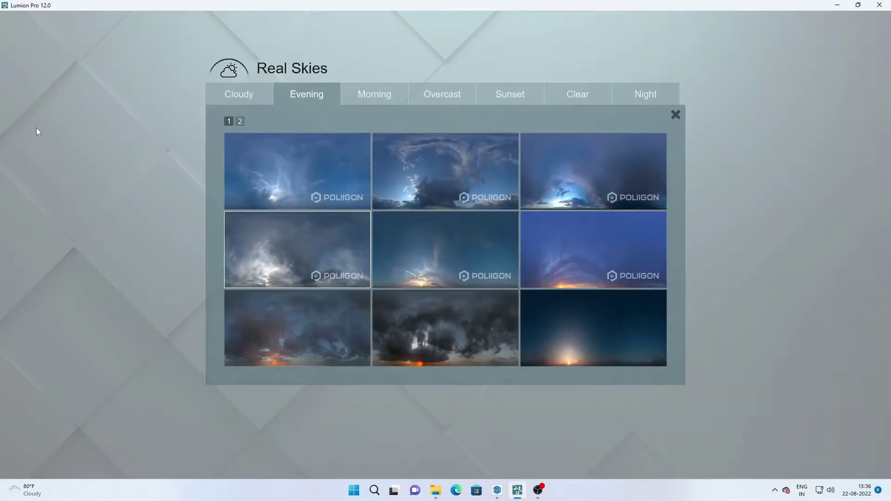
click(362, 92)
click(307, 94)
click(545, 258)
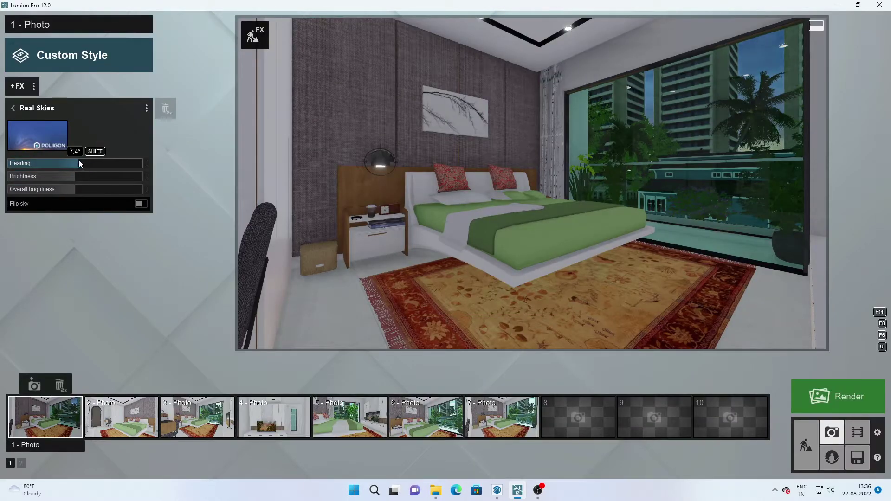
Step: Switch to the Morning 2 sky and rotate its heading to about 54.2°
click(49, 144)
click(359, 219)
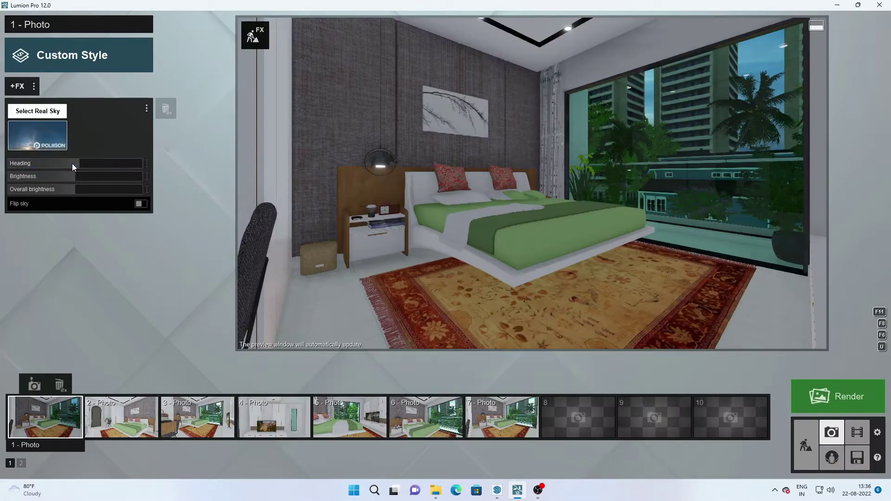
click(47, 139)
click(375, 94)
click(436, 175)
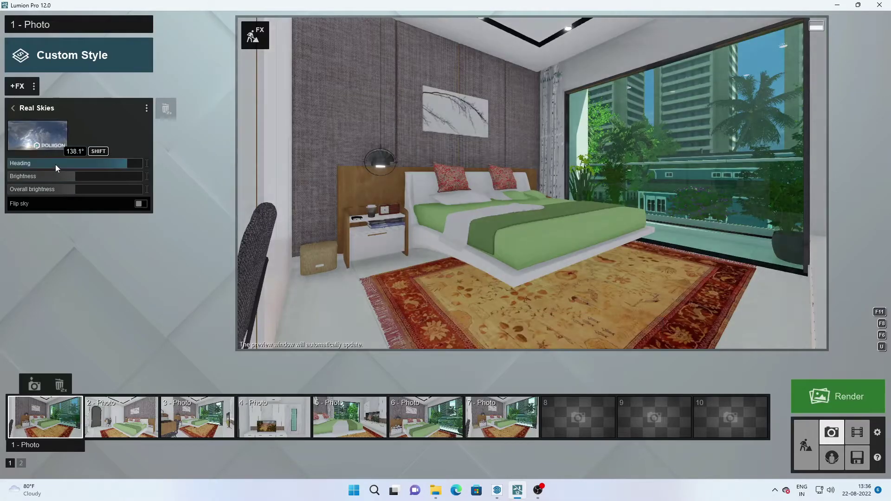
drag(94, 169, 97, 164)
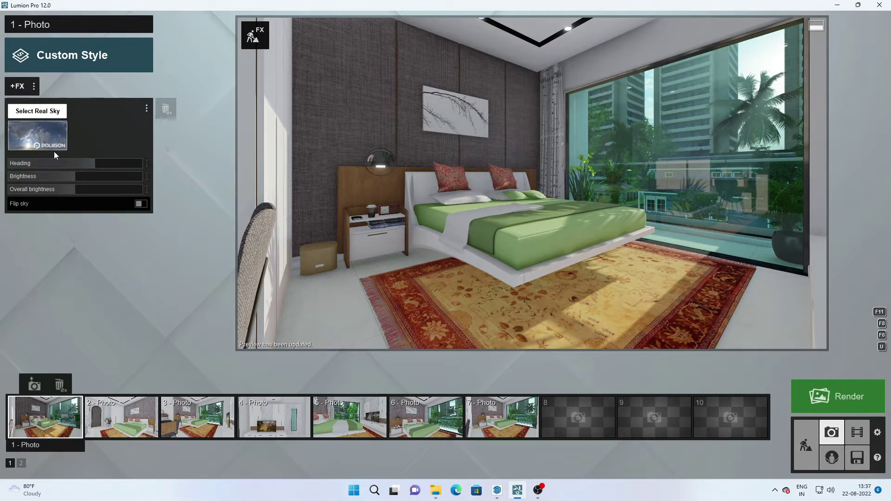
click(113, 164)
Step: Apply an Overcast real sky with its heading at 61.6°
click(68, 136)
click(442, 92)
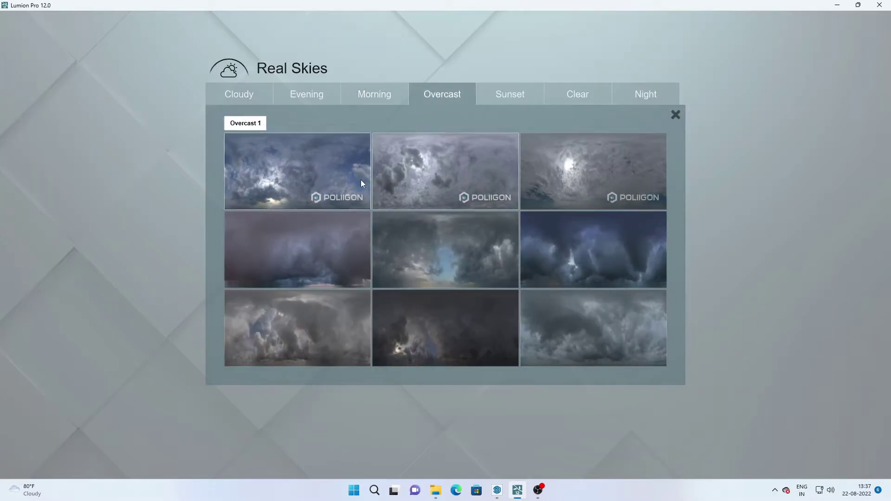
click(360, 180)
click(96, 168)
click(12, 107)
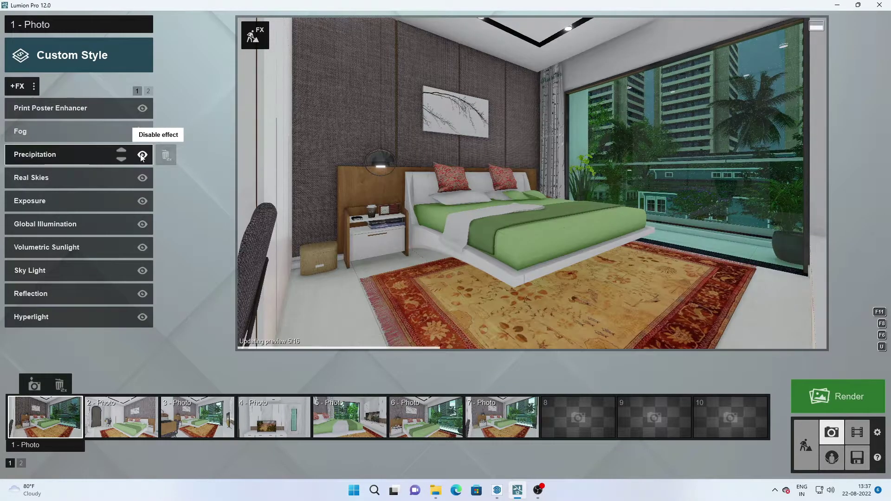
Step: Shift the Precipitation phase toward rain
click(82, 135)
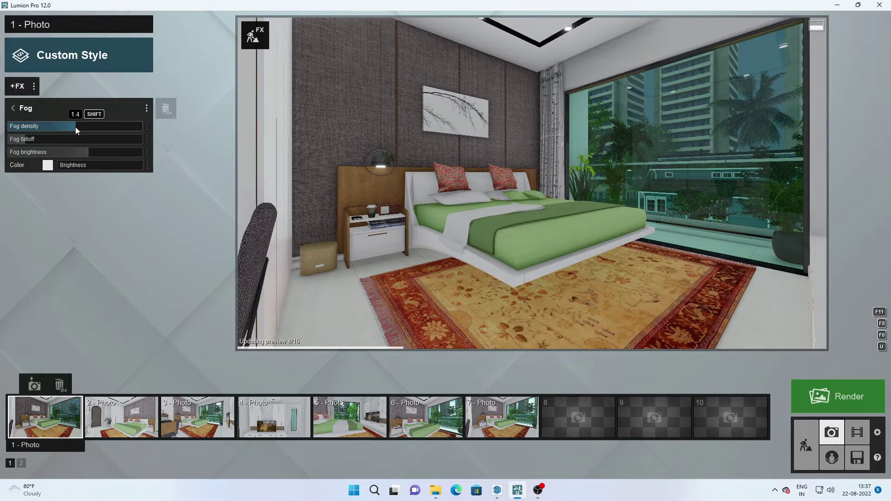
click(12, 108)
click(65, 150)
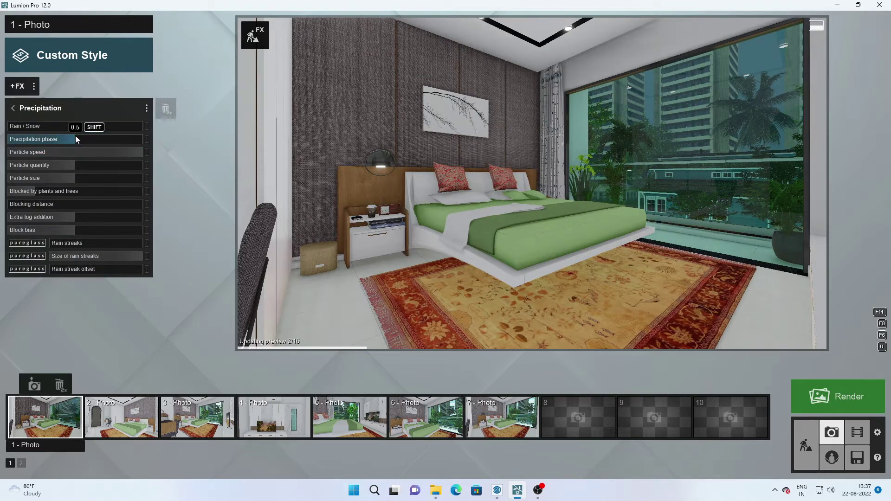
drag(75, 136, 223, 118)
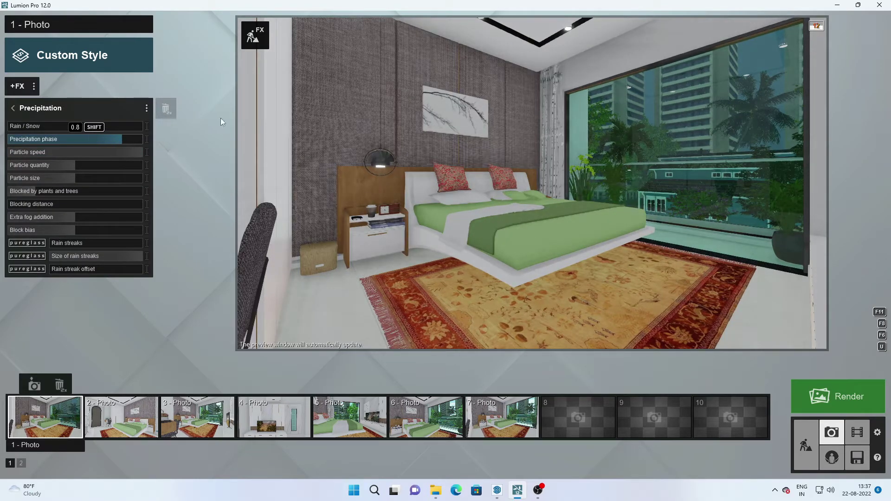
click(12, 108)
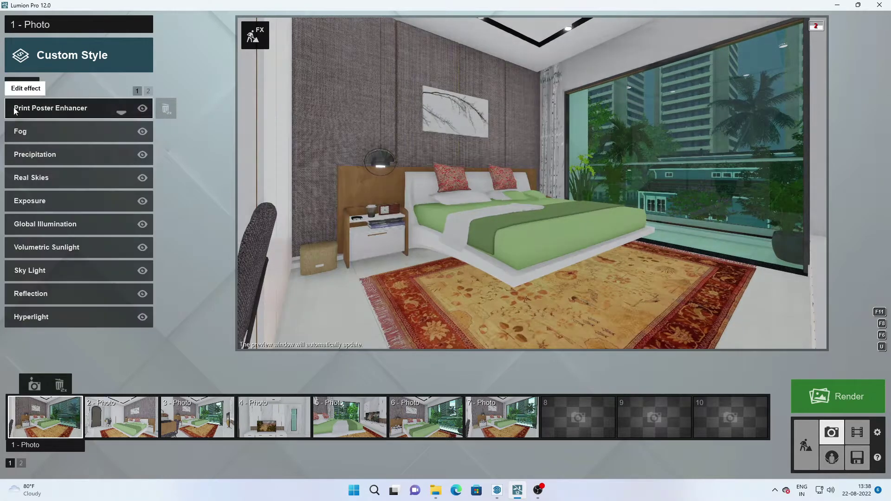
Step: Push precipitation fully to rain, with particle quantity 0.6 and Extra fog addition 1.0
click(82, 111)
click(14, 110)
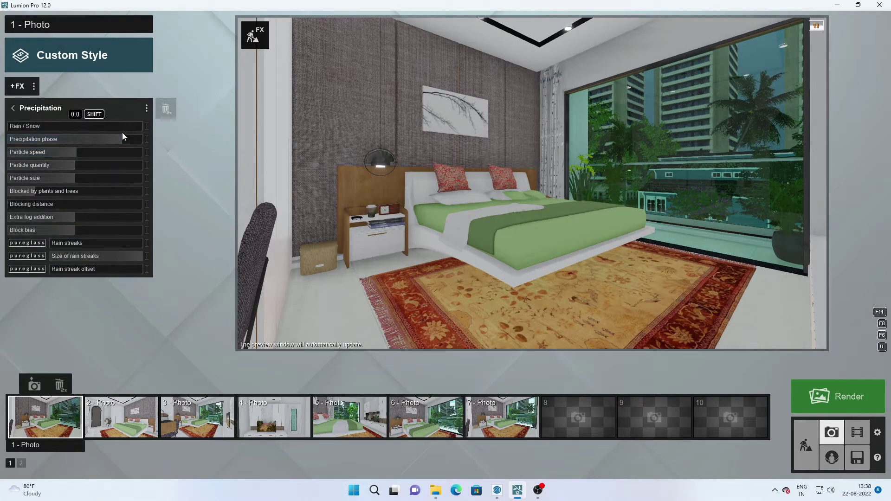
click(136, 139)
mouse_move(73, 165)
mouse_down()
mouse_move(117, 162)
mouse_move(118, 178)
mouse_up()
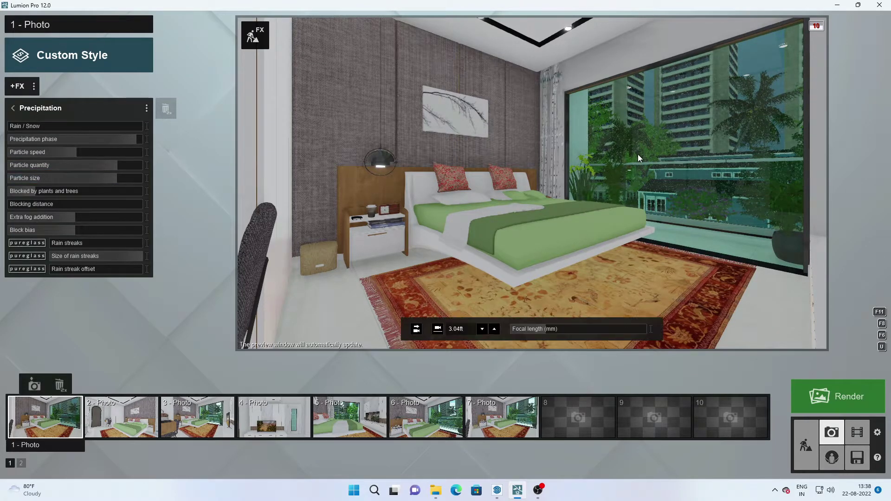
drag(71, 219, 142, 219)
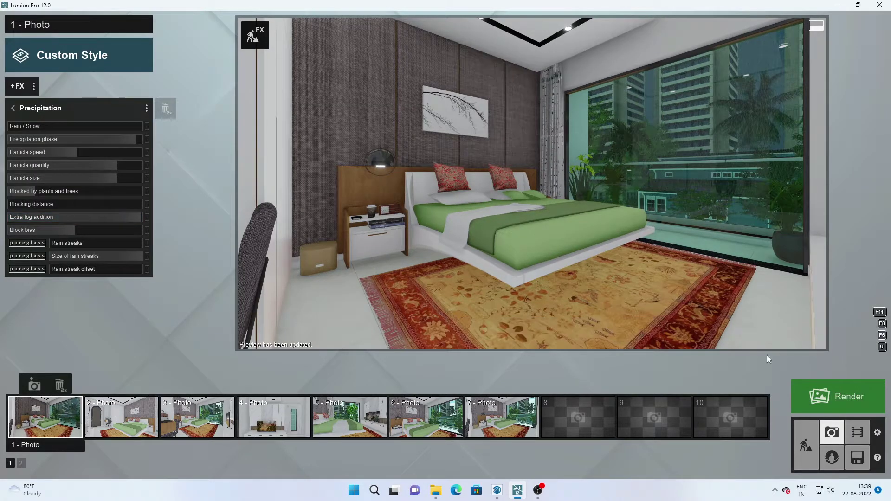
Step: Render the rainy photo 1 at Print size 3840x2160 and save it as 83.jpg
click(849, 396)
click(409, 368)
key(Escape)
click(501, 365)
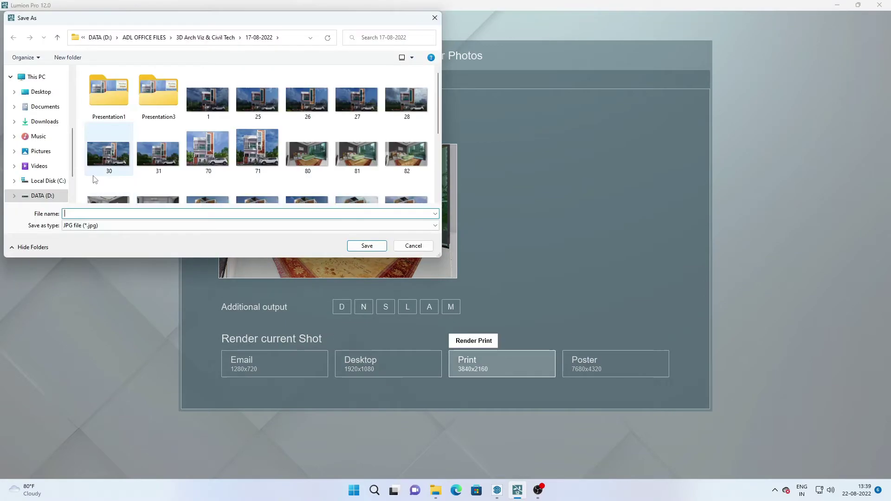
text(83)
click(371, 247)
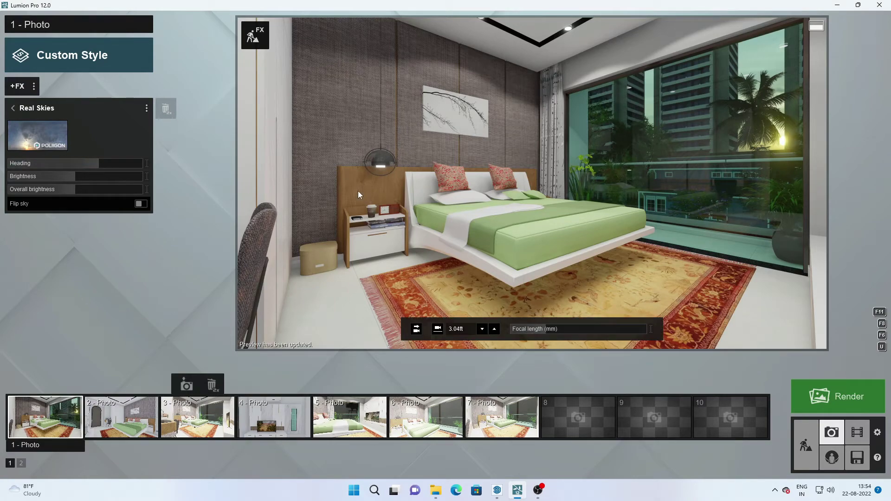
Step: In Build mode, move the camera close to the bed and browse the Electronics objects
click(806, 446)
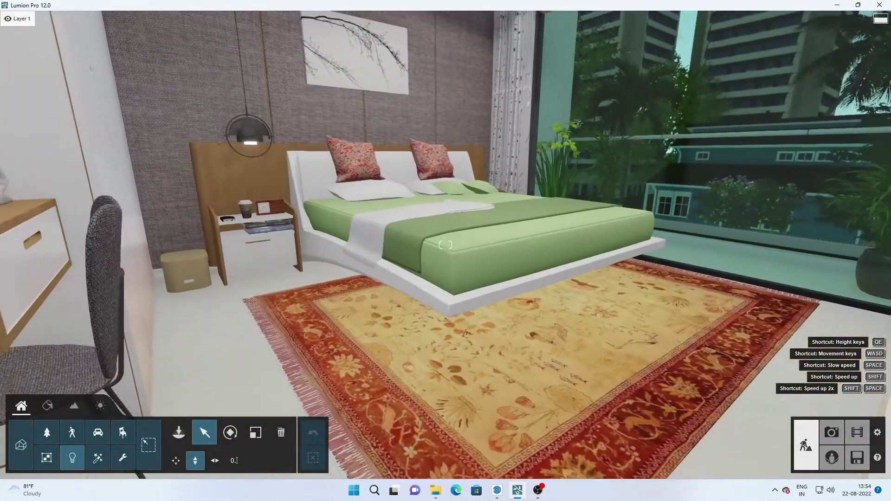
right_drag(446, 251, 115, 491)
click(179, 432)
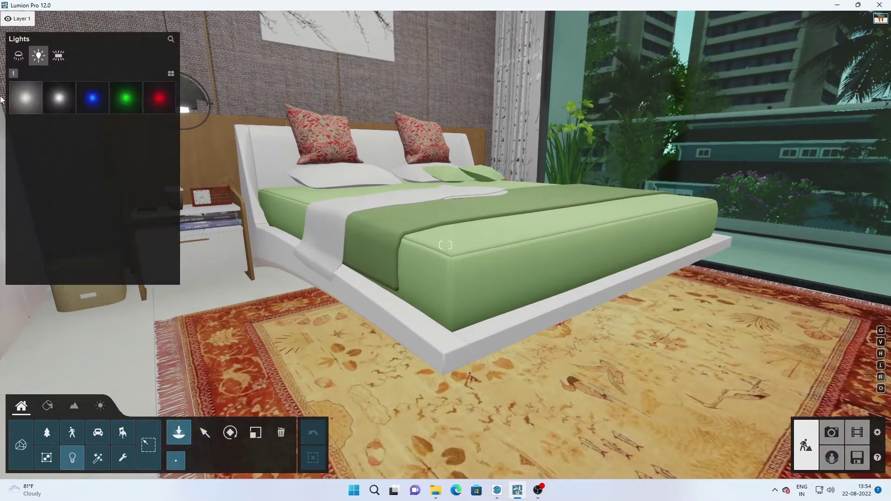
click(122, 432)
click(39, 76)
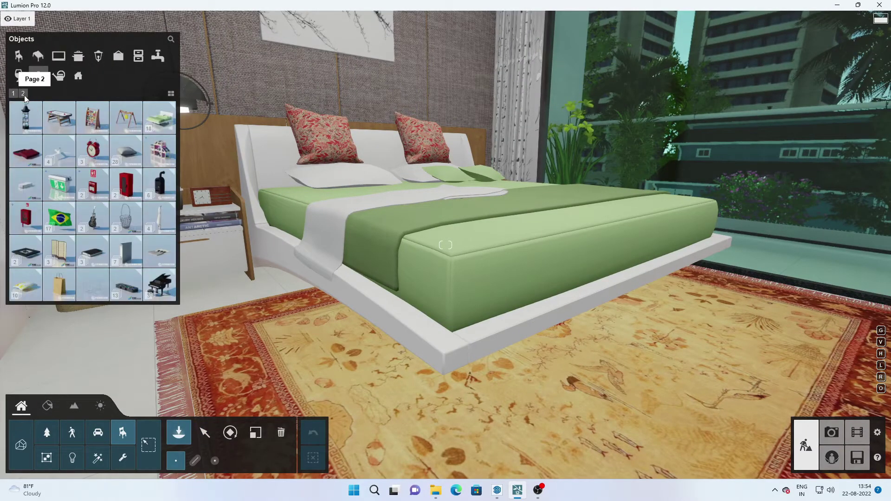
click(23, 93)
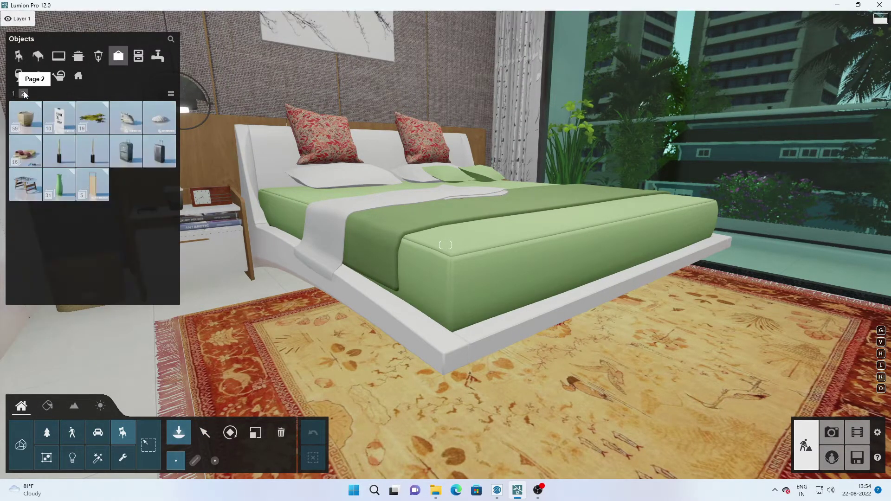
click(58, 56)
click(93, 185)
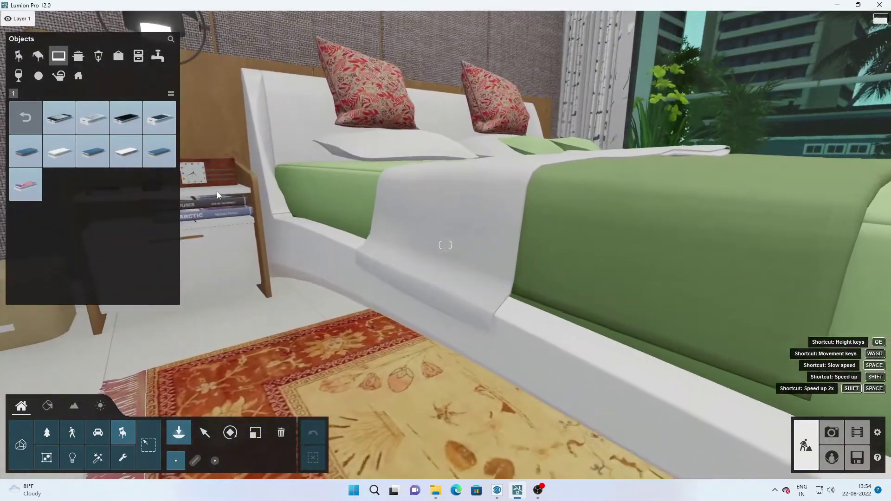
Step: Place TabletPC 006 on the nightstand beside the bed
click(26, 117)
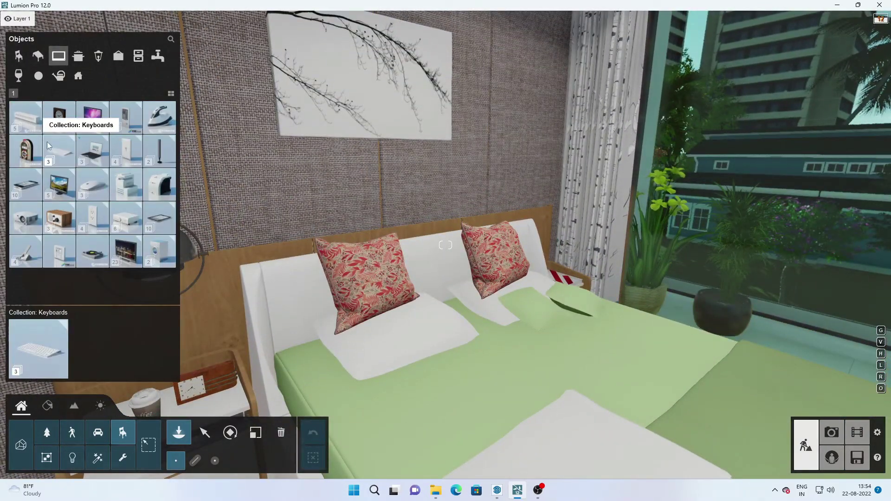
click(59, 151)
click(26, 118)
click(159, 218)
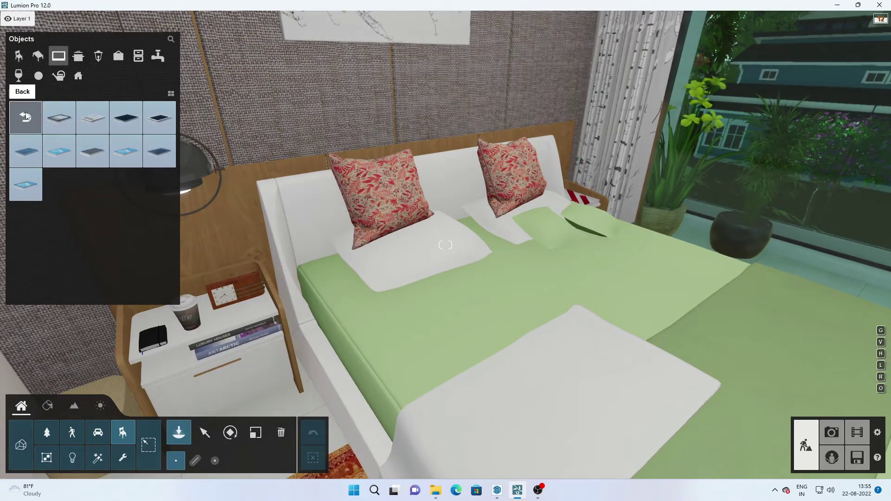
click(26, 118)
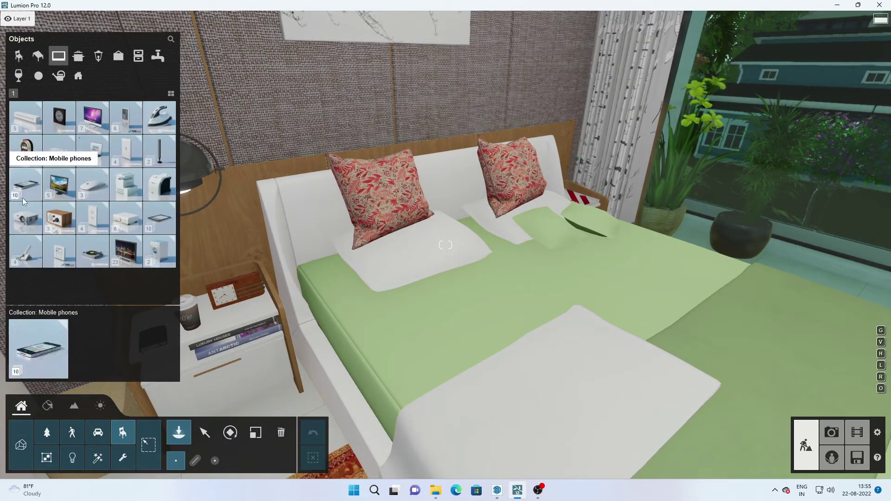
click(159, 217)
click(125, 151)
key(a)
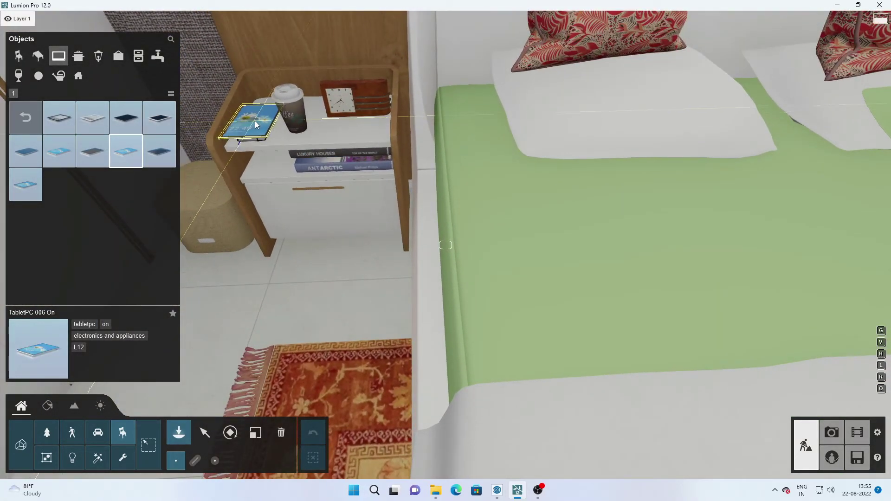
click(258, 124)
Step: Browse other tablet and computer models, then go back to Photo mode
click(25, 151)
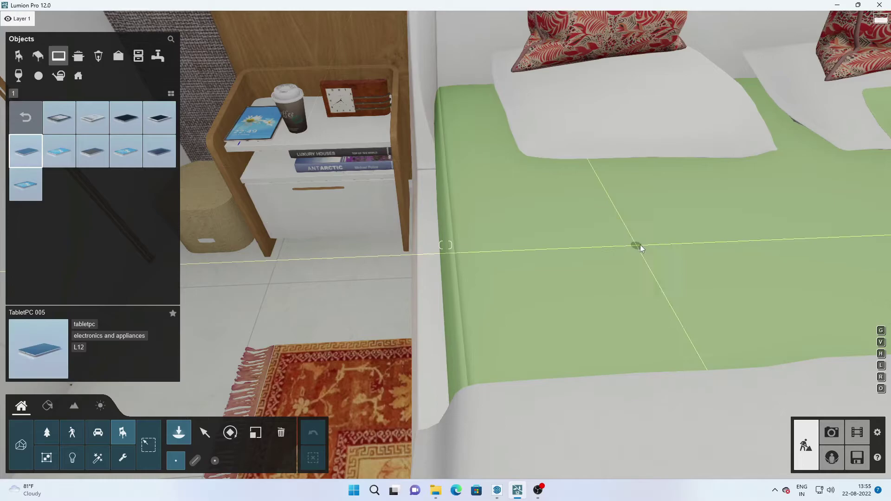
click(25, 118)
click(126, 118)
click(93, 151)
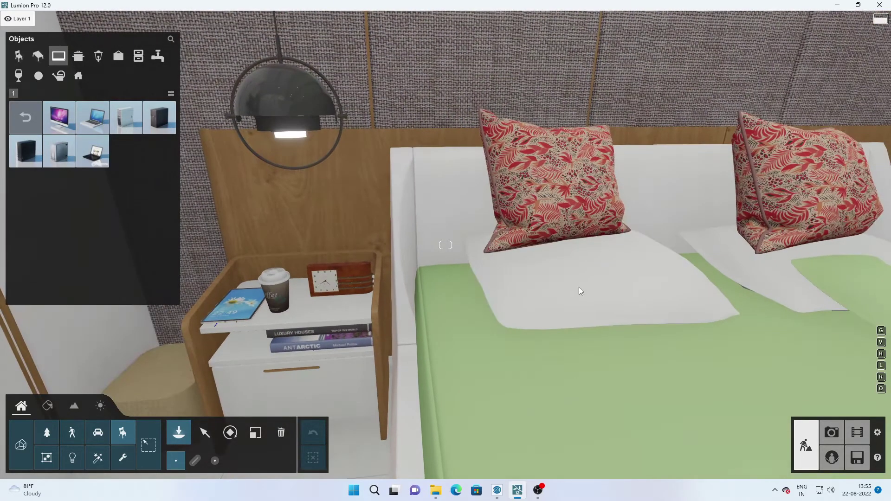
click(832, 433)
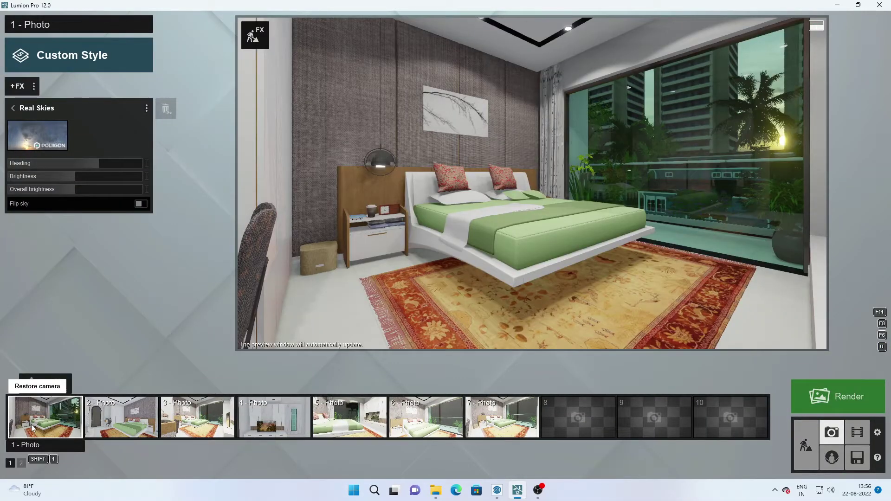
Step: Render the bedroom photo with the tablet at Print size 3840x2160 as a JPG
click(806, 445)
click(832, 433)
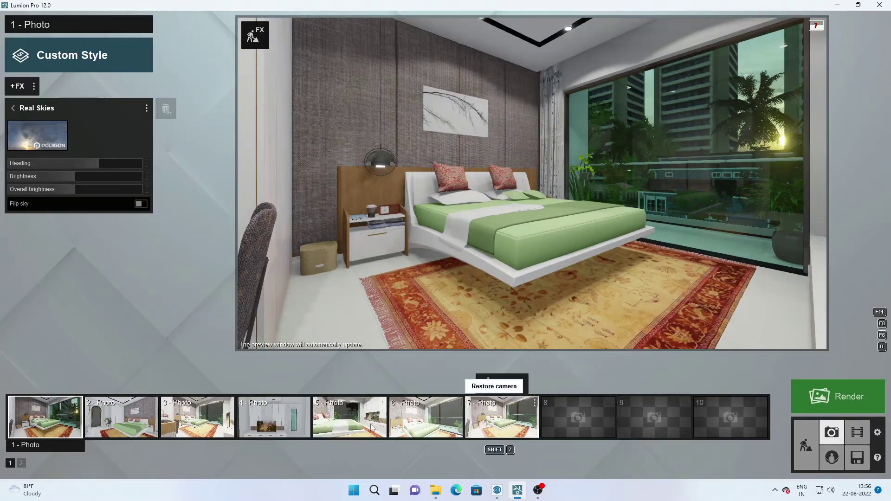
click(831, 394)
click(530, 363)
click(361, 247)
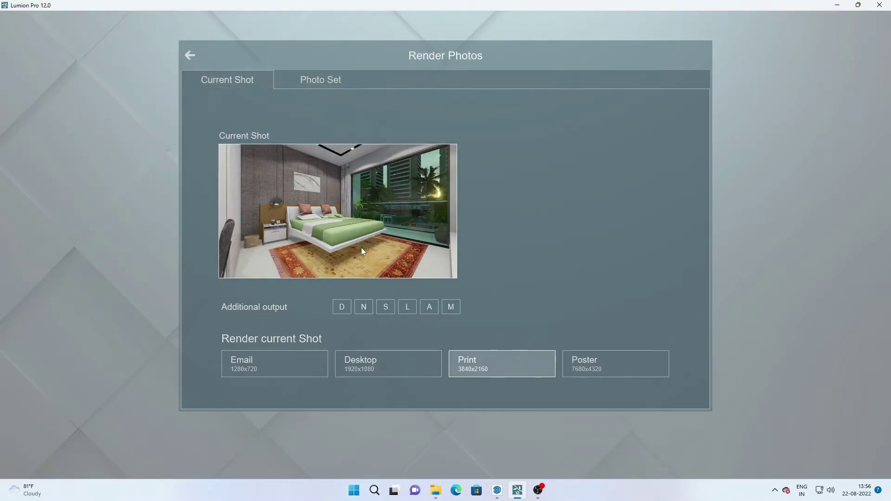